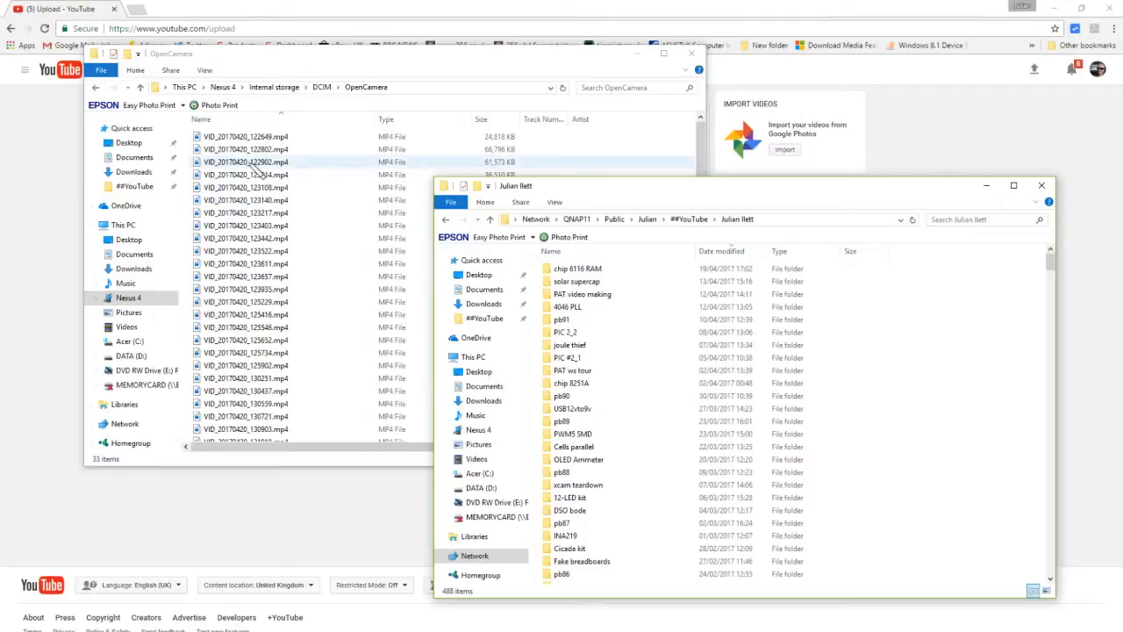
# Cut all the videos in the phone's OpenCamera folder, from VID_20170420_122649.mp4 to VID_20170420_133522.mp4.
pyautogui.click(231, 137)
pyautogui.scroll(-3, 259, 253)
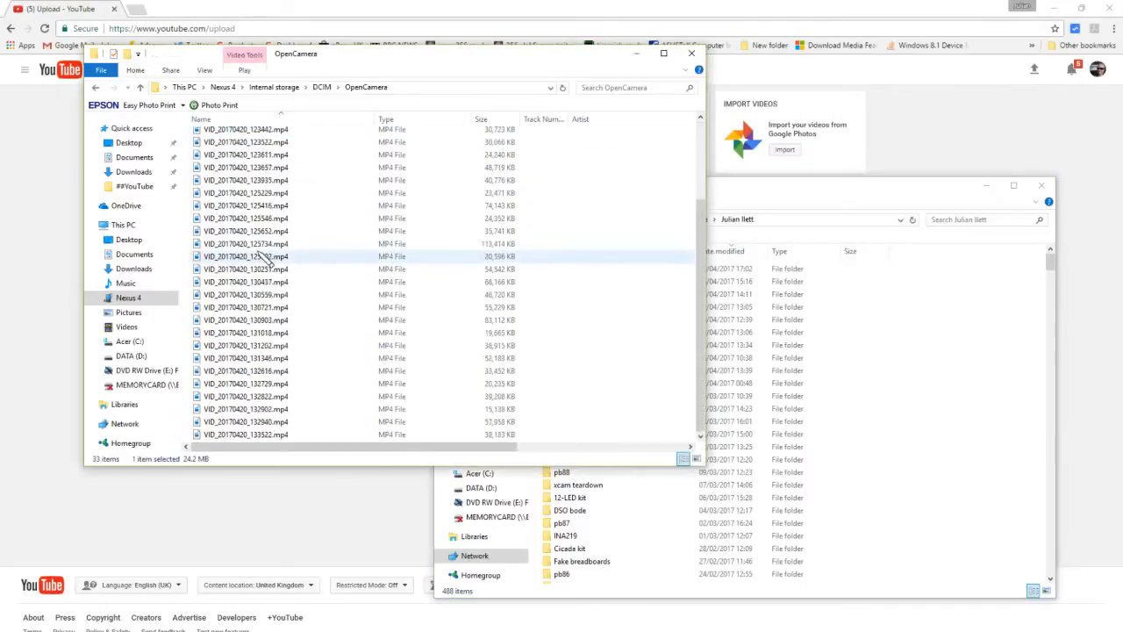
pyautogui.keyDown('shift'); pyautogui.click(237, 436); pyautogui.keyUp('shift')
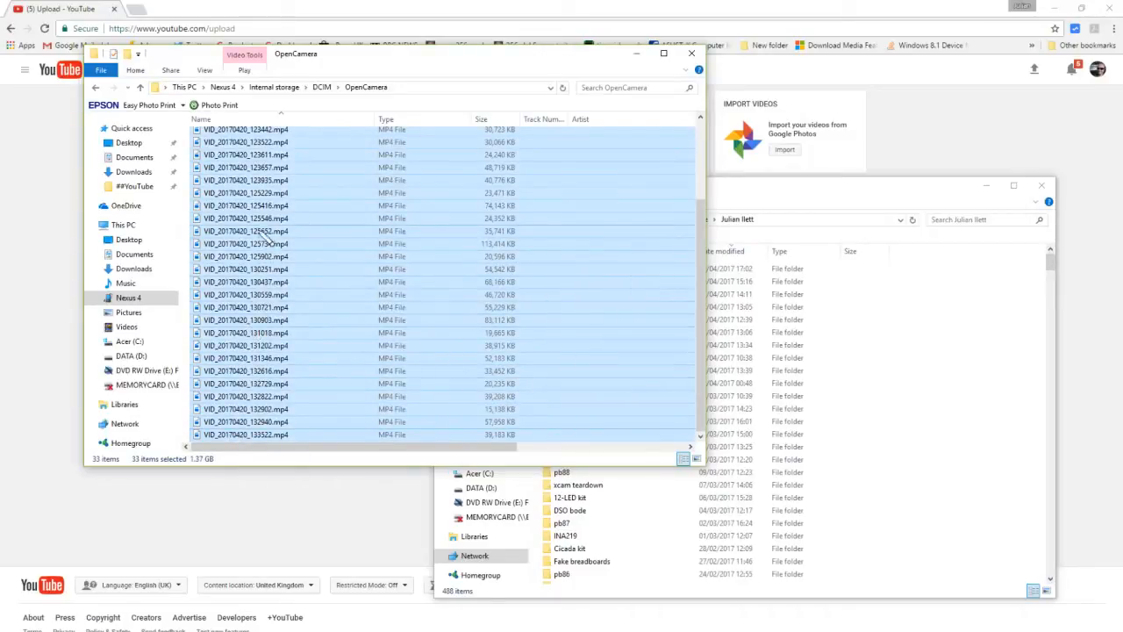
pyautogui.rightClick(272, 221)
pyautogui.click(284, 263)
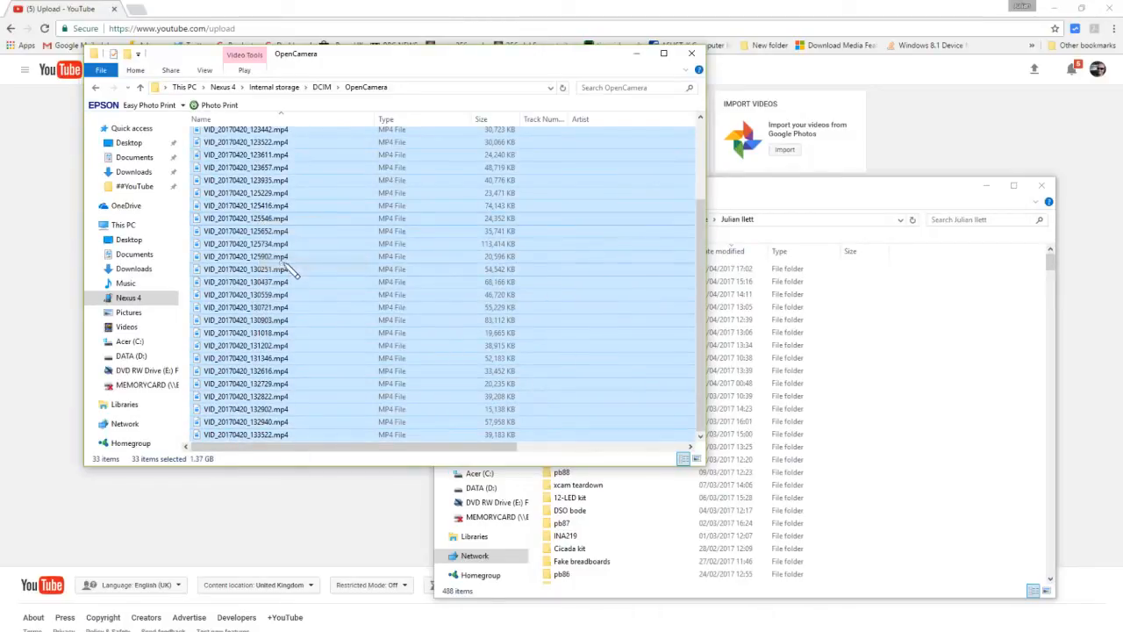
# Create a new folder named pb92 among the video project folders on the network drive.
pyautogui.click(762, 188)
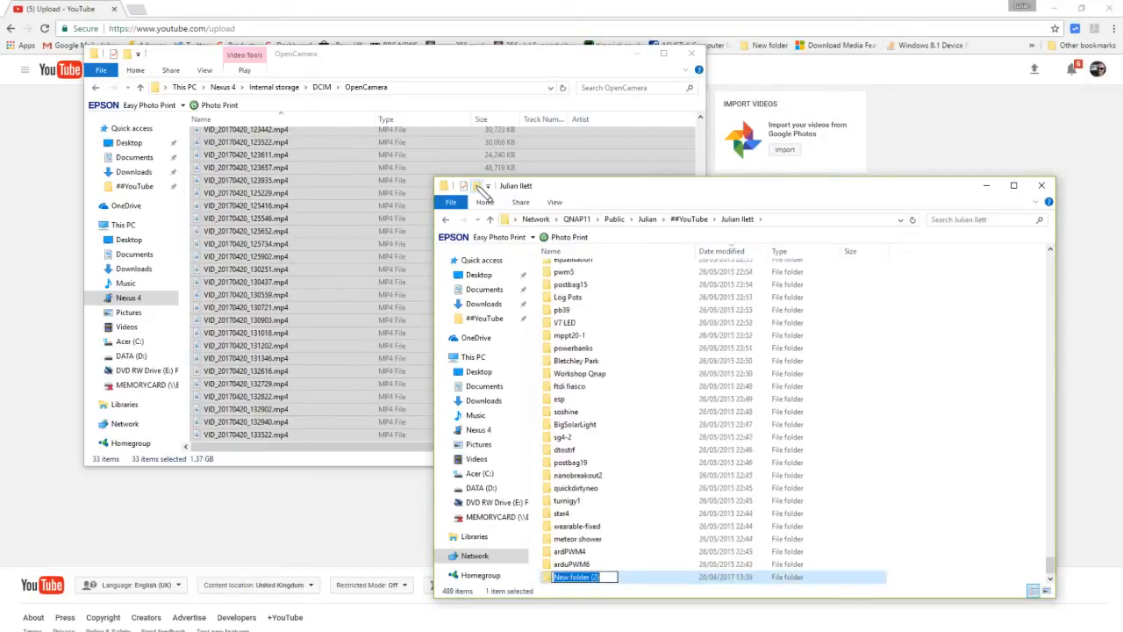
pyautogui.write('pb52')
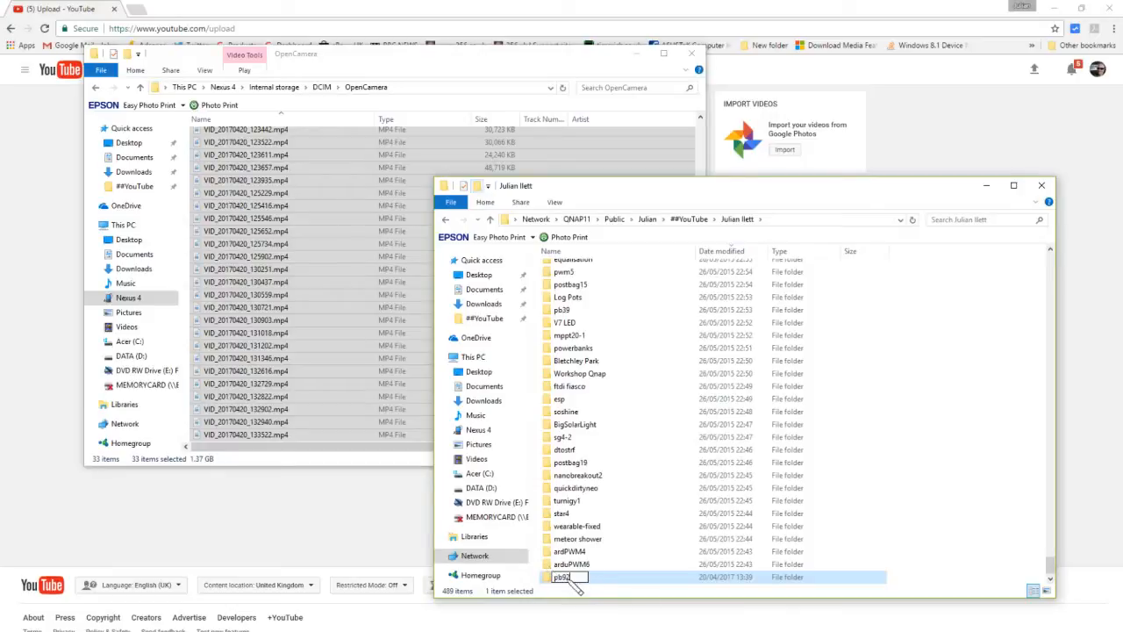
pyautogui.press('Return')
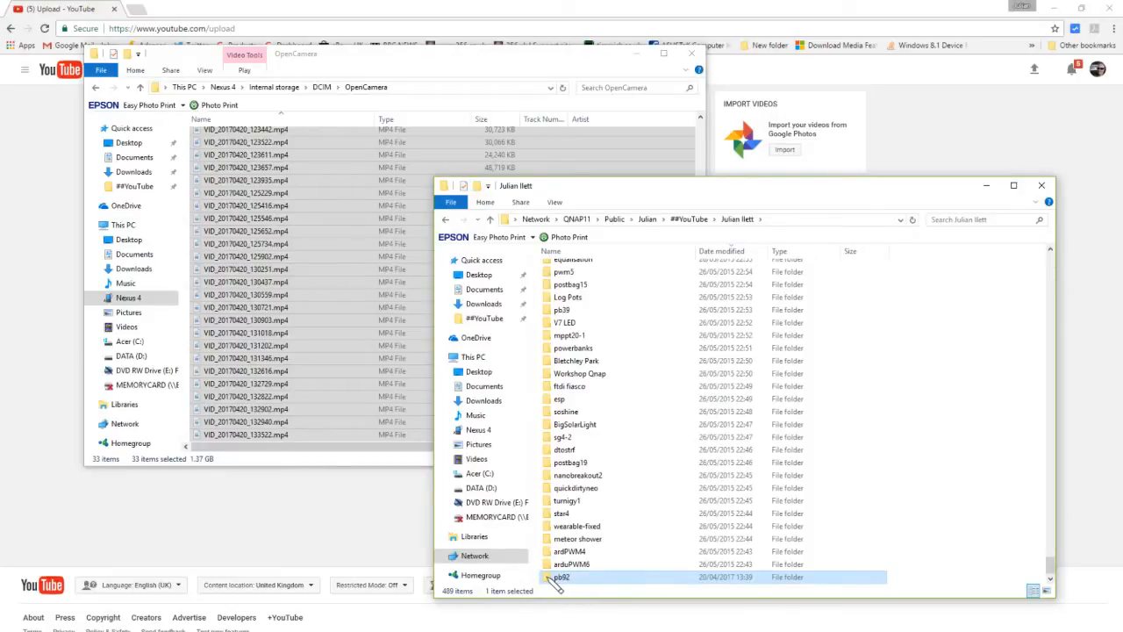
# Open the pb92 folder and paste the cut phone videos into it.
pyautogui.doubleClick(553, 579)
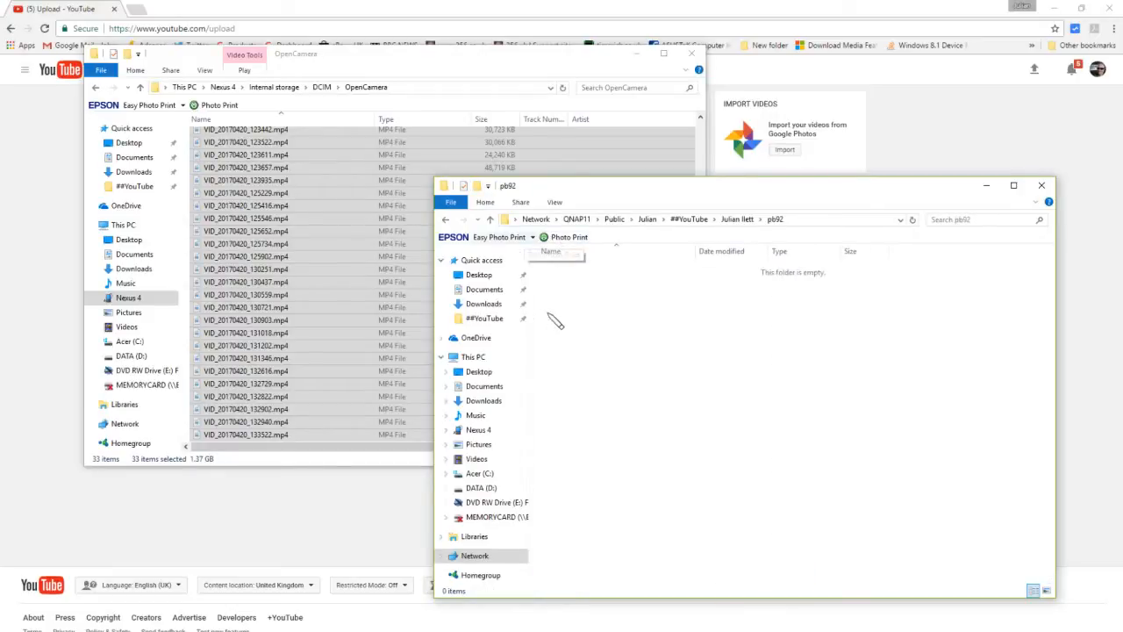
pyautogui.rightClick(583, 298)
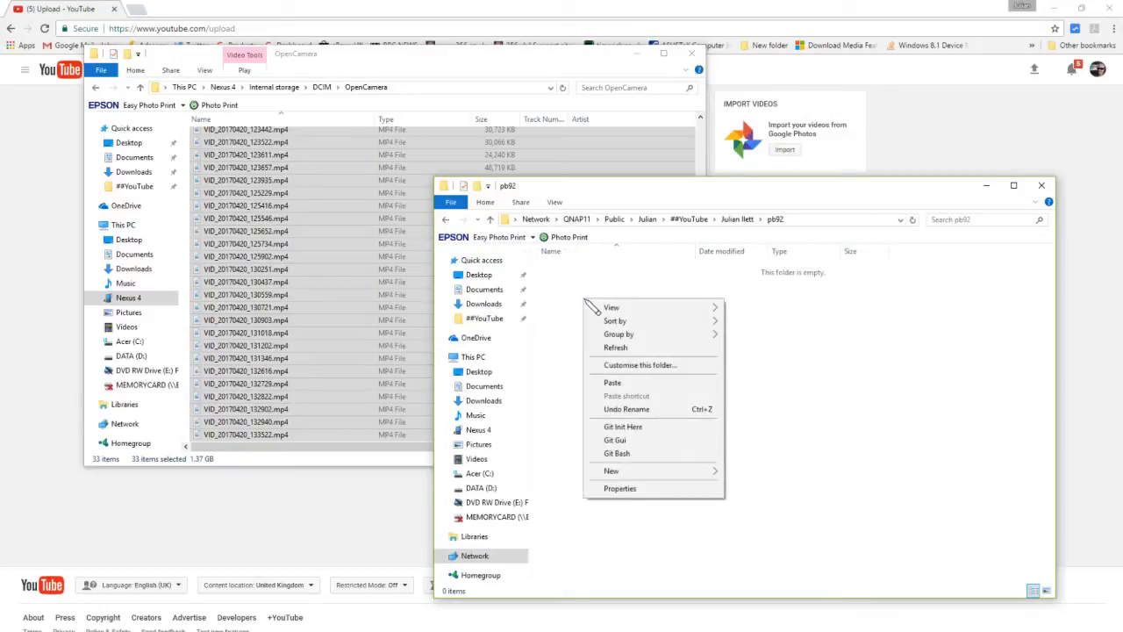
pyautogui.click(611, 383)
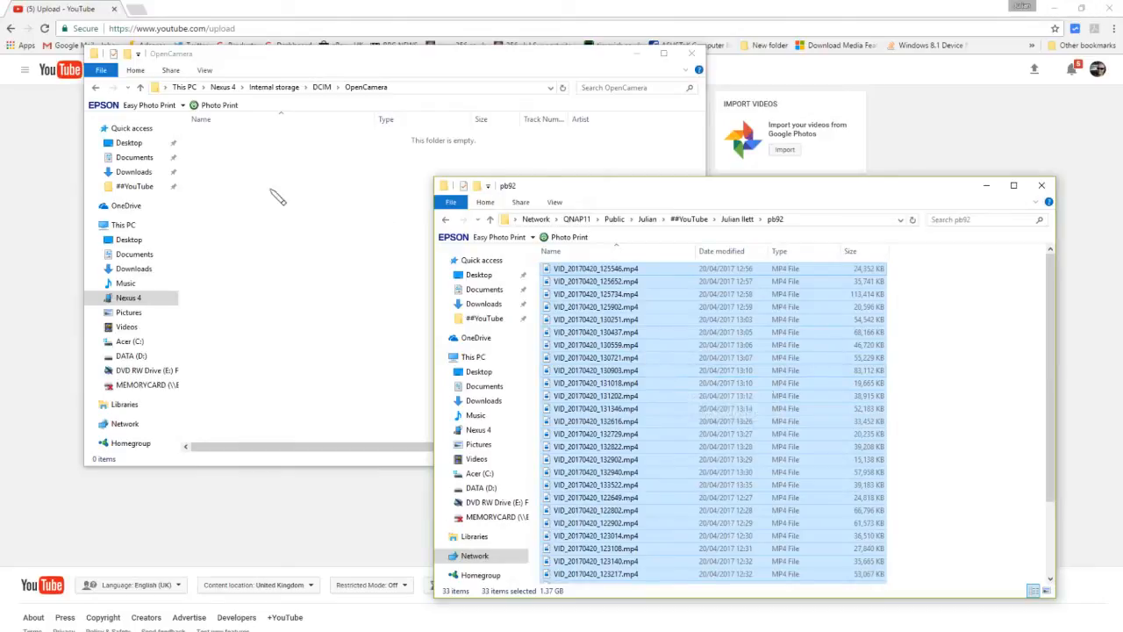
pyautogui.click(135, 188)
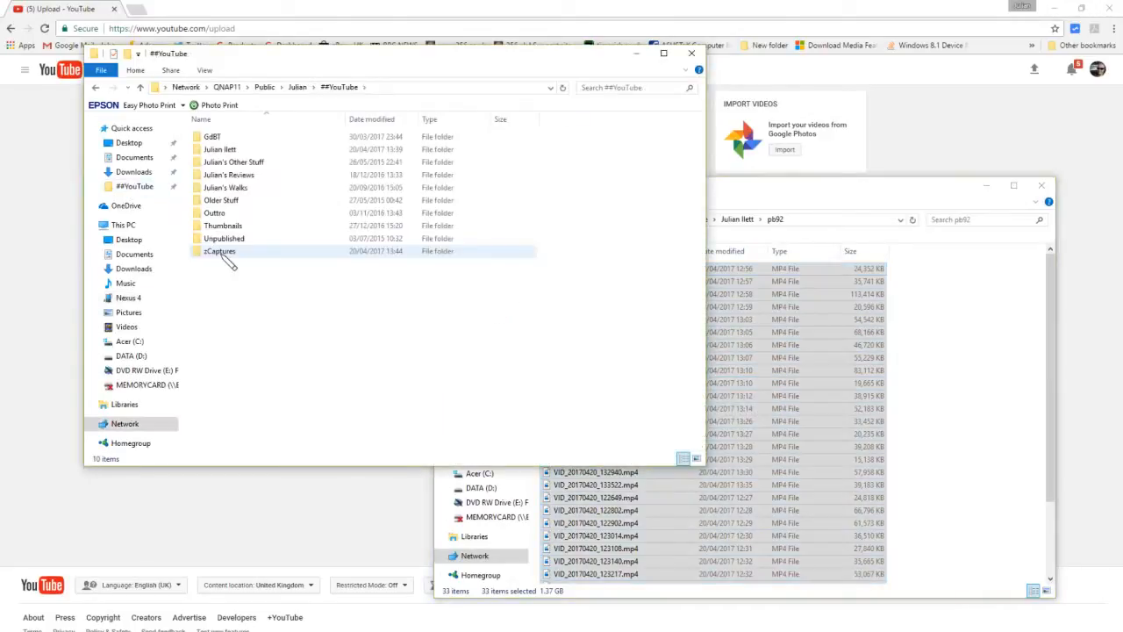
pyautogui.click(226, 256)
pyautogui.doubleClick(227, 255)
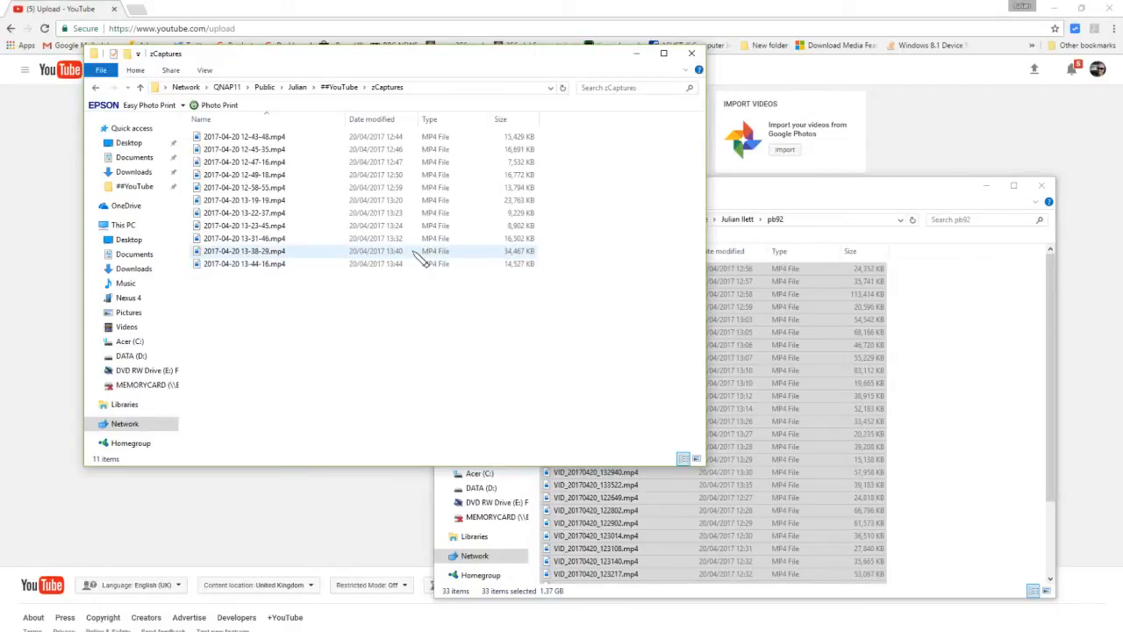
pyautogui.click(235, 241)
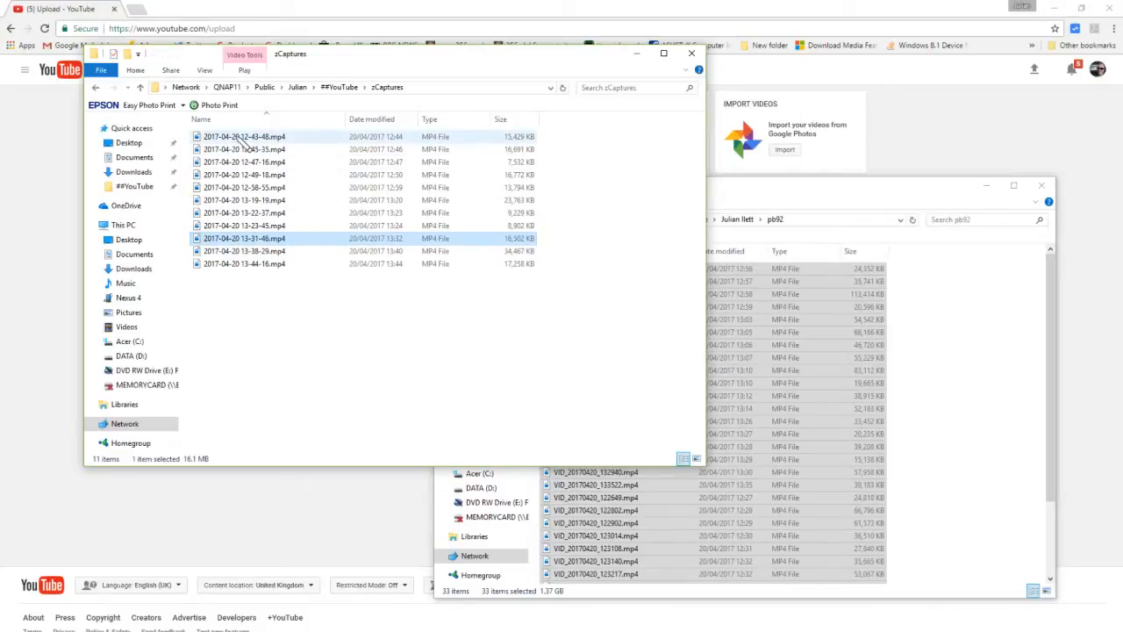
pyautogui.keyDown('shift'); pyautogui.click(242, 140); pyautogui.keyUp('shift')
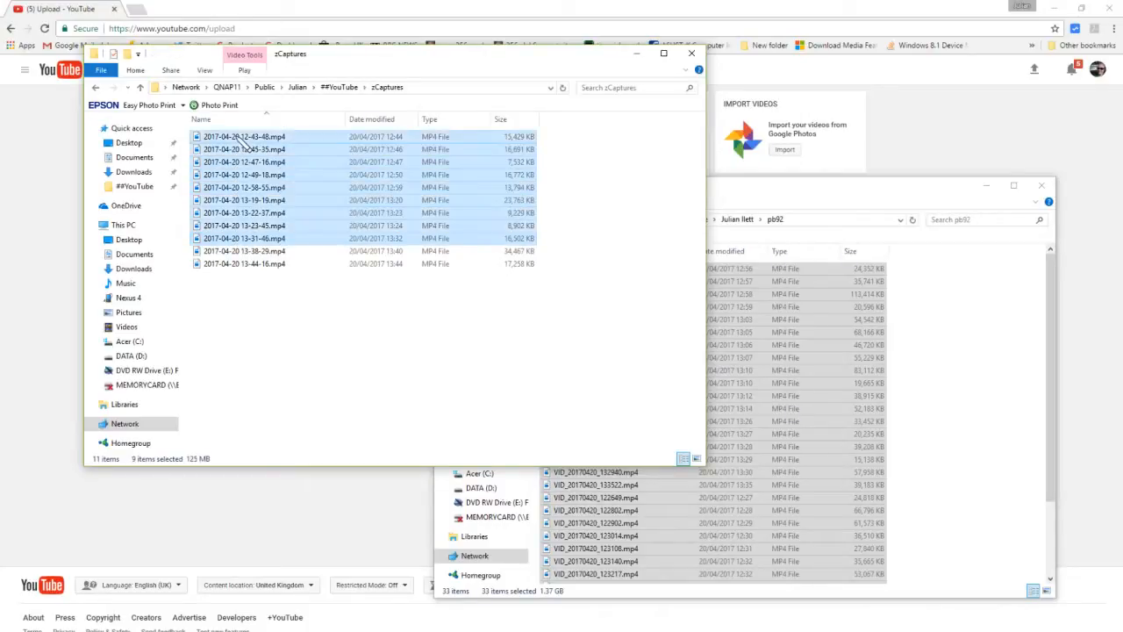
pyautogui.rightClick(237, 141)
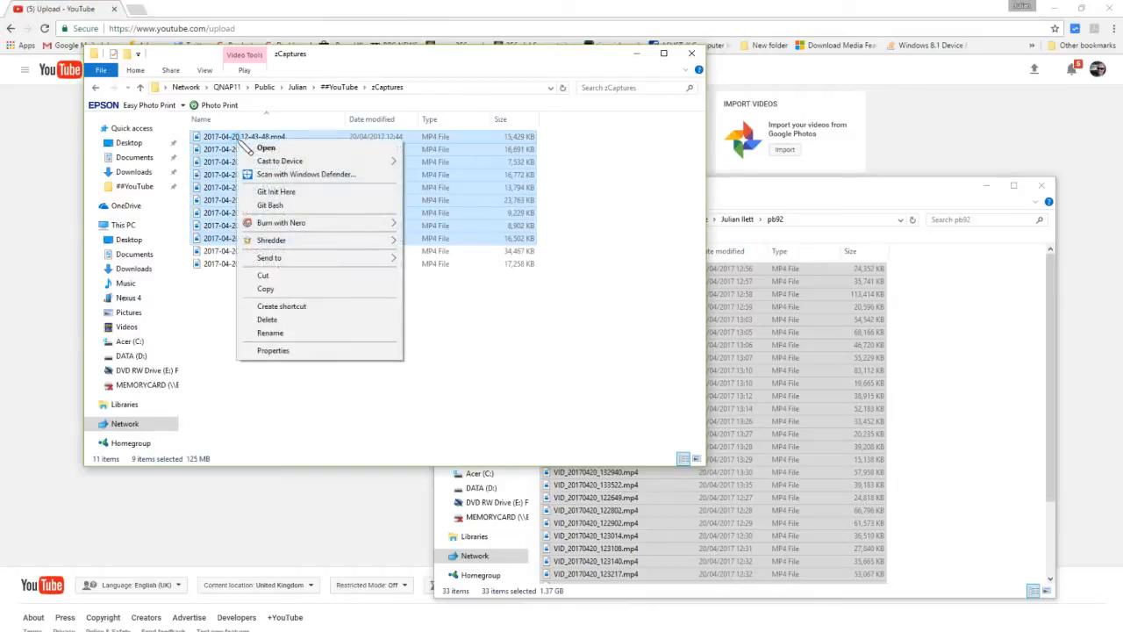
pyautogui.click(263, 276)
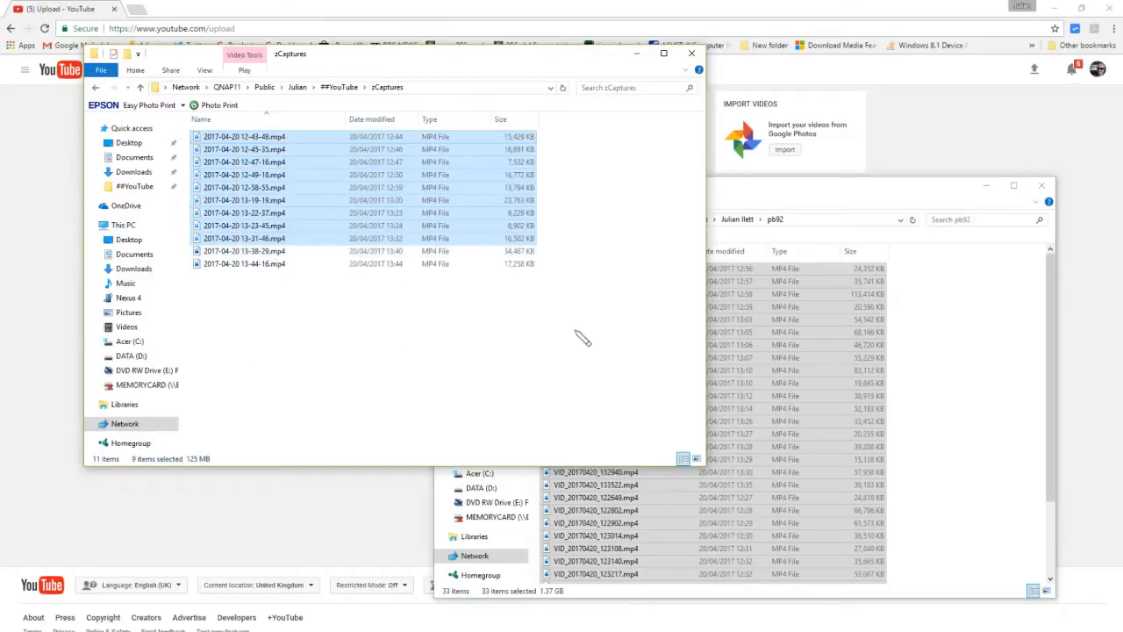
# Paste the cut screen captures into the pb92 folder alongside the phone videos.
pyautogui.click(941, 343)
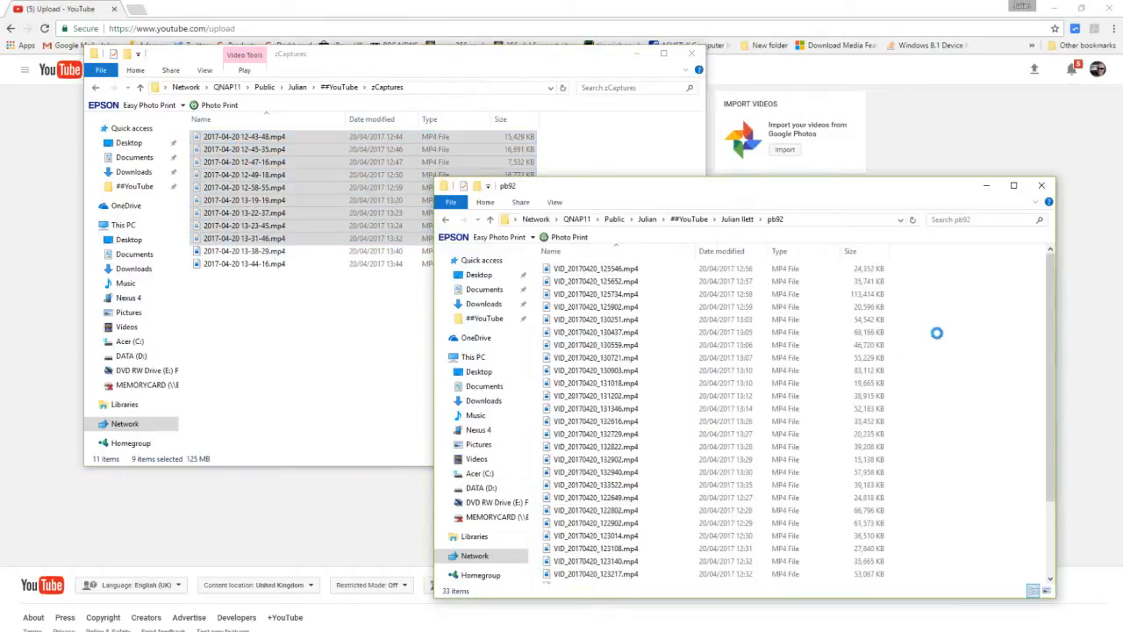
pyautogui.rightClick(937, 332)
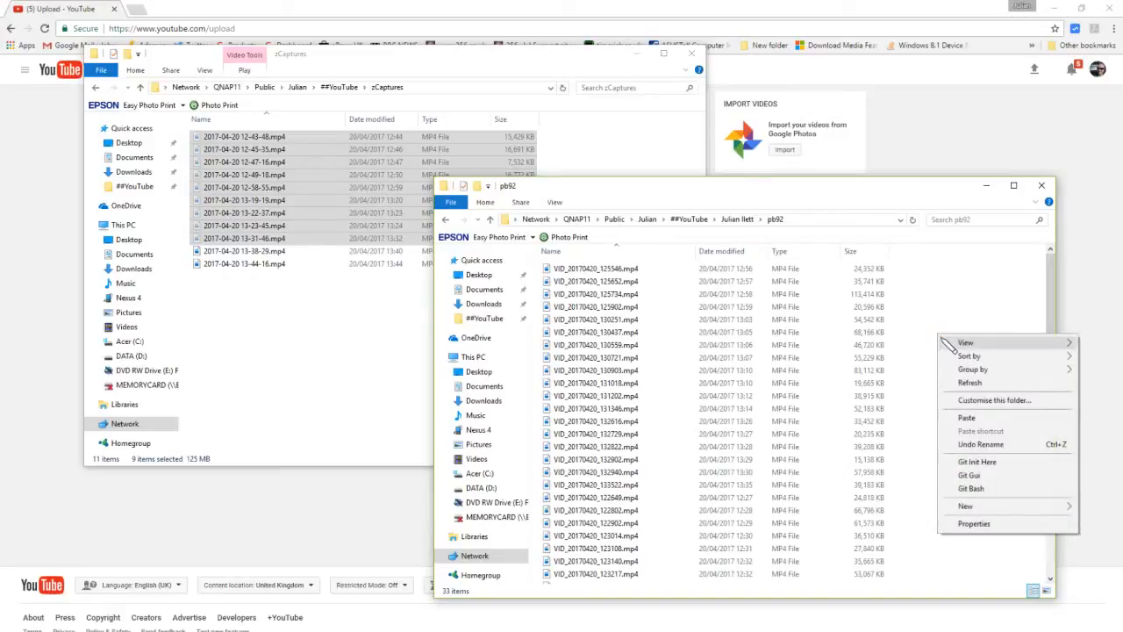
pyautogui.moveTo(945, 340)
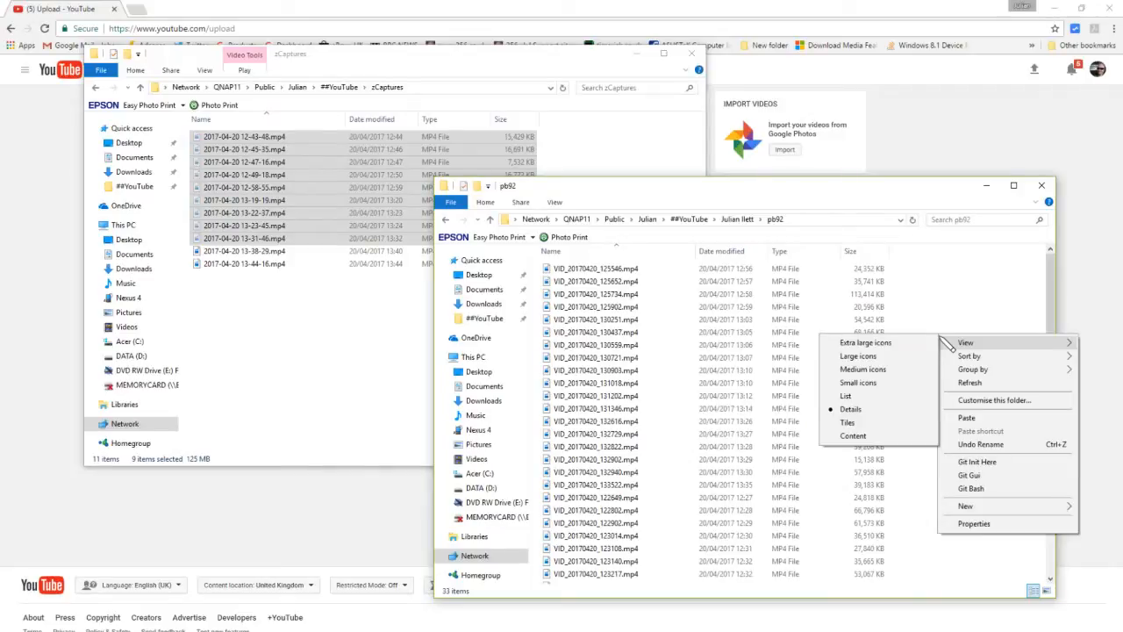
pyautogui.click(966, 418)
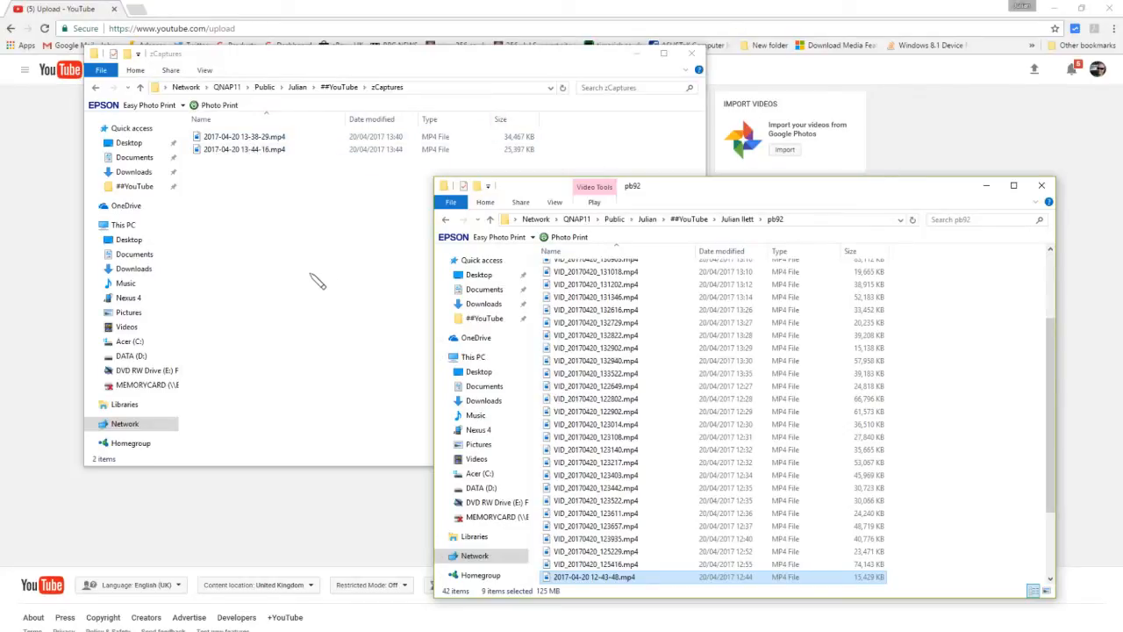
pyautogui.scroll(-3, 814, 418)
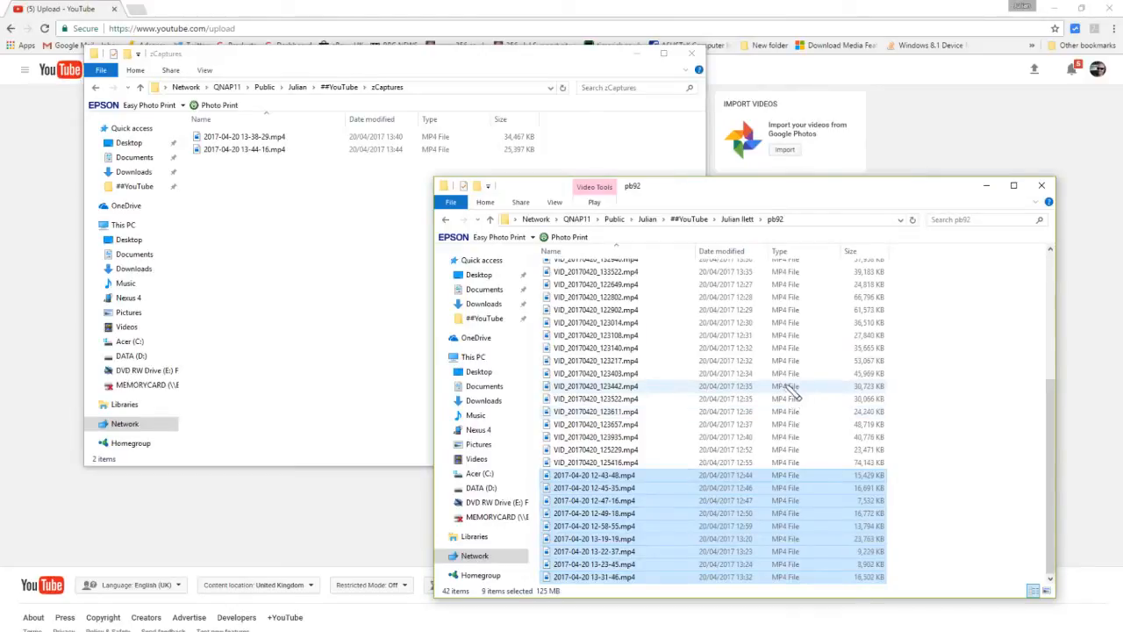
# Switch to the YouTube upload page in Chrome, start choosing files to upload and browse to the pb92 folder.
pyautogui.click(915, 158)
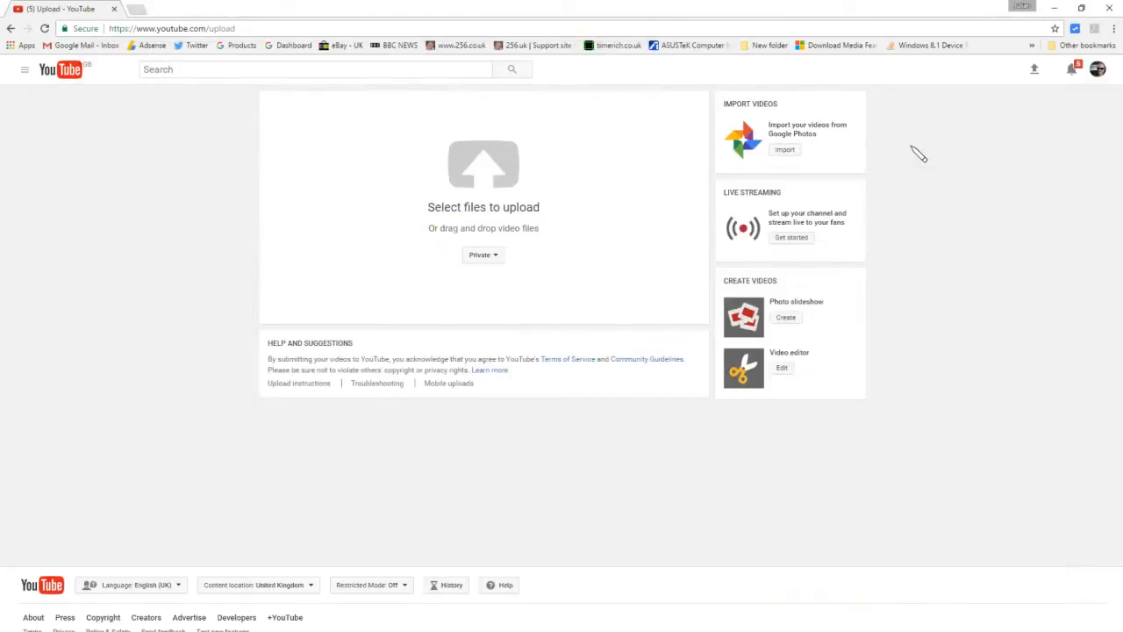
pyautogui.click(487, 175)
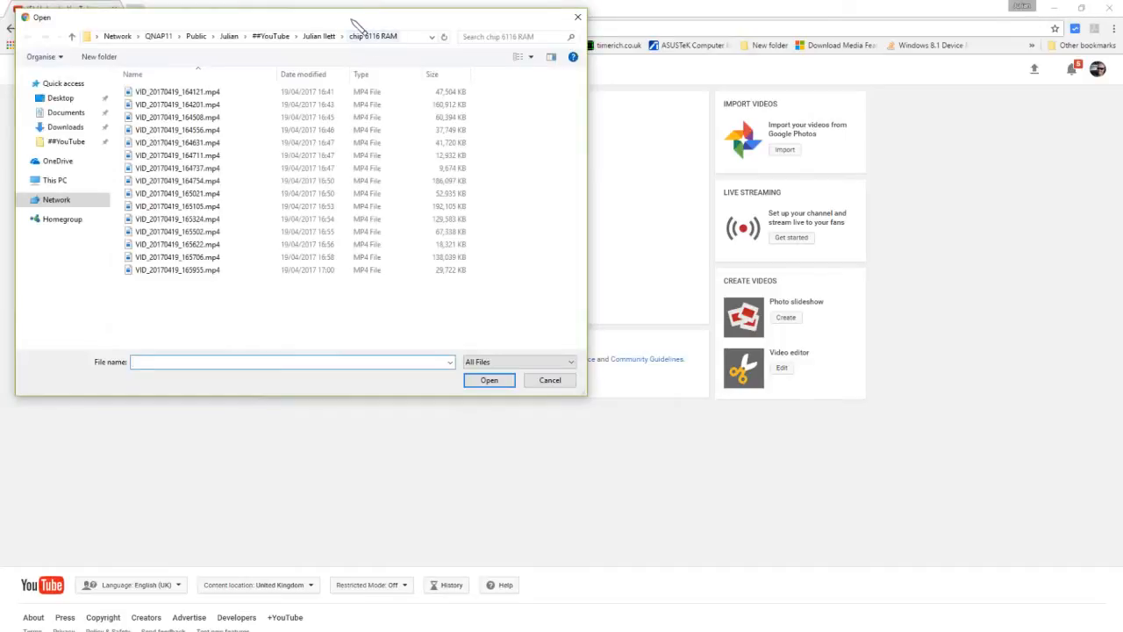
pyautogui.moveTo(349, 18); pyautogui.dragTo(435, 87)
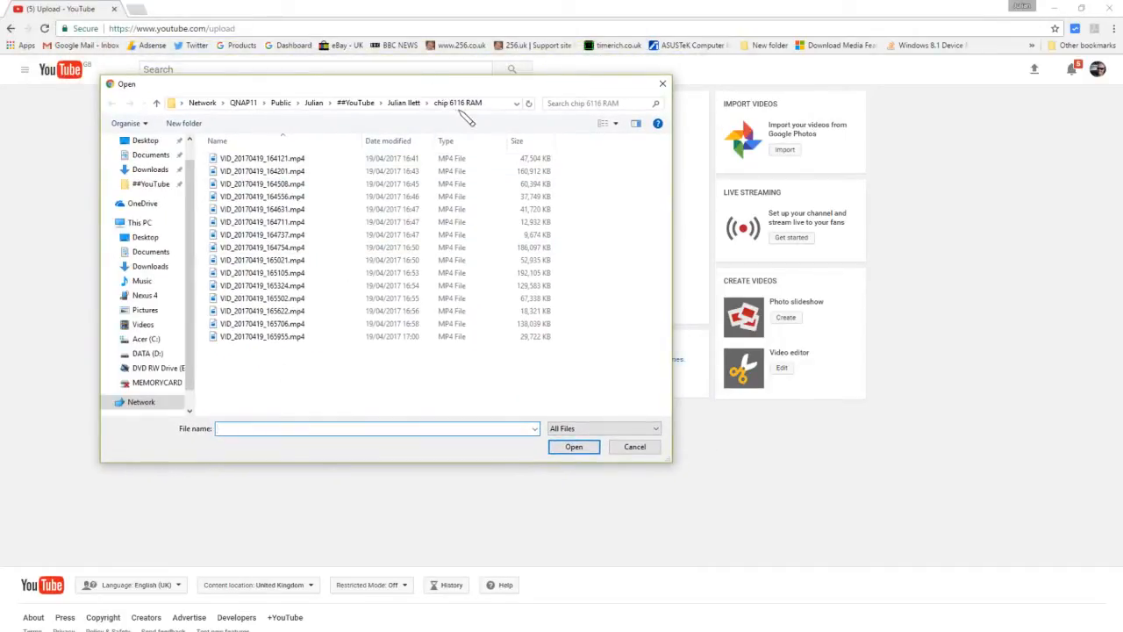
pyautogui.click(157, 103)
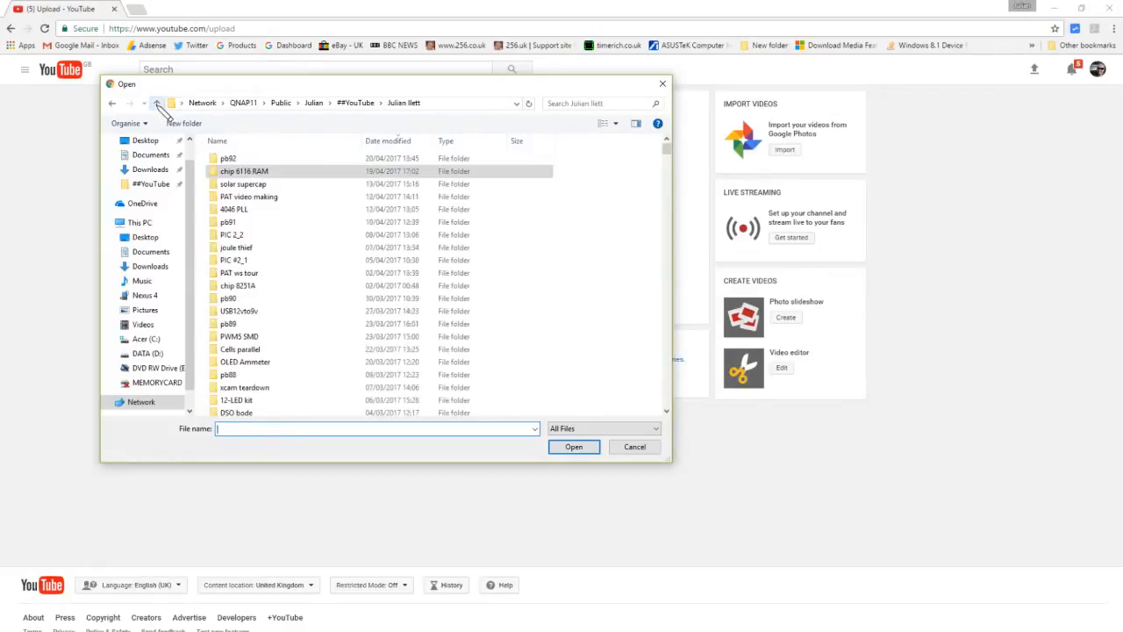
pyautogui.doubleClick(230, 159)
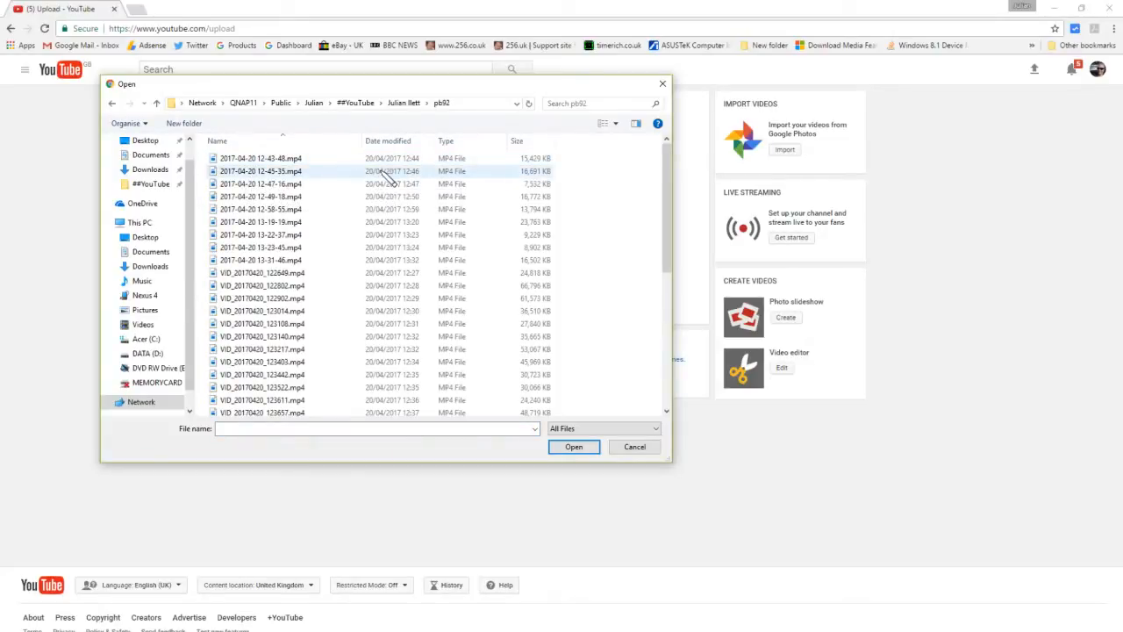
# Sort the pb92 videos by date modified and upload all of them, from VID_20170420_122649.mp4 to VID_20170420_133522.mp4.
pyautogui.click(391, 140)
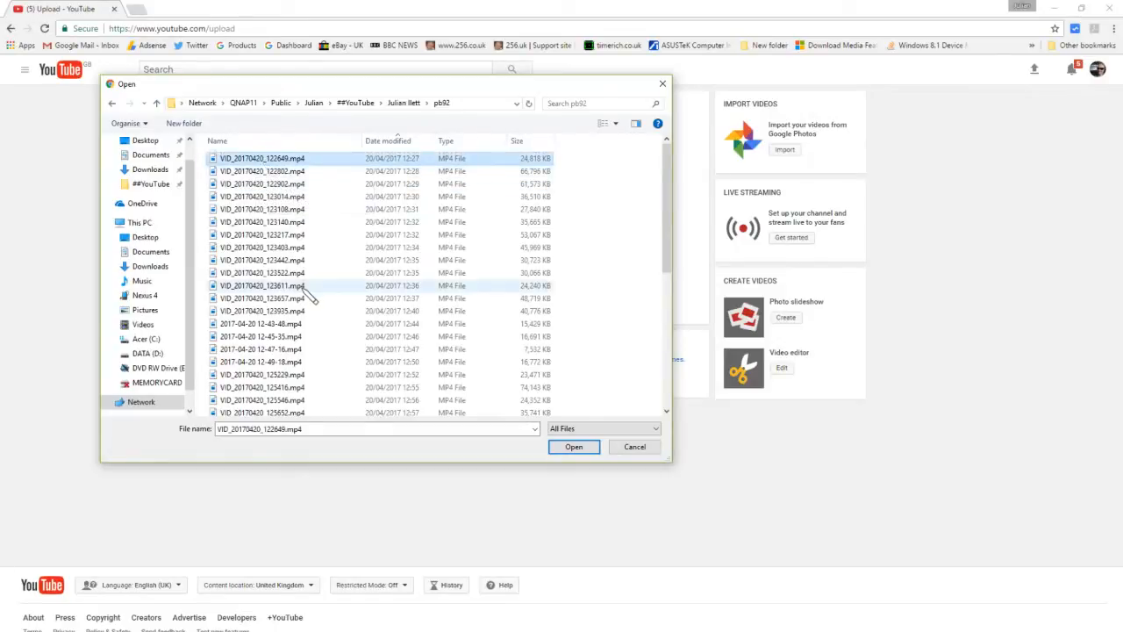
pyautogui.scroll(-7, 307, 292)
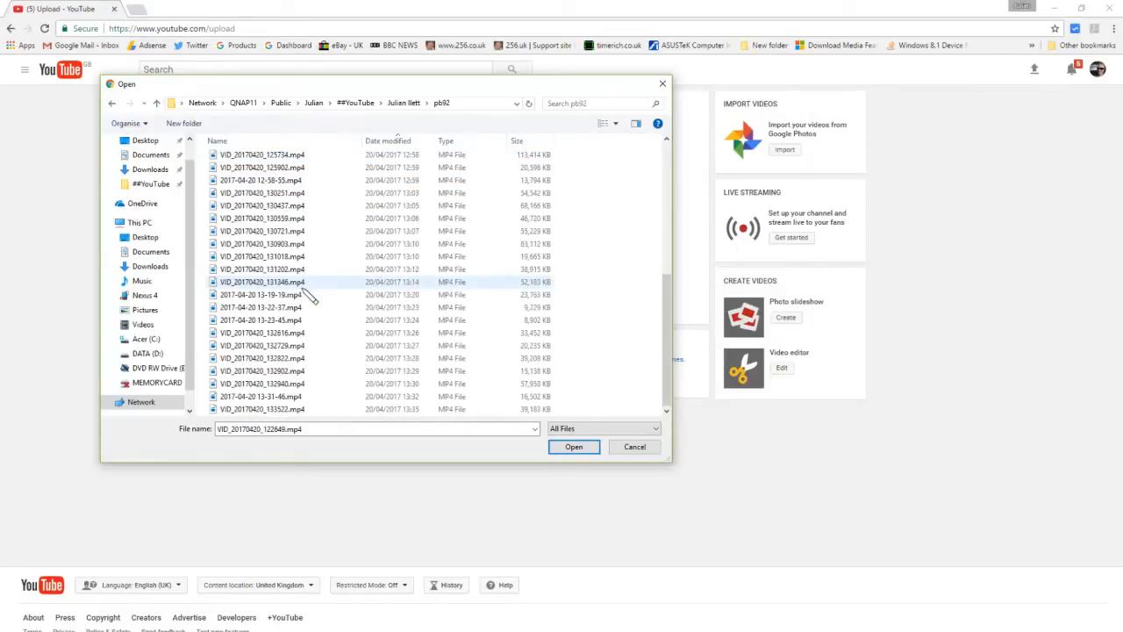
pyautogui.keyDown('shift'); pyautogui.click(249, 409); pyautogui.keyUp('shift')
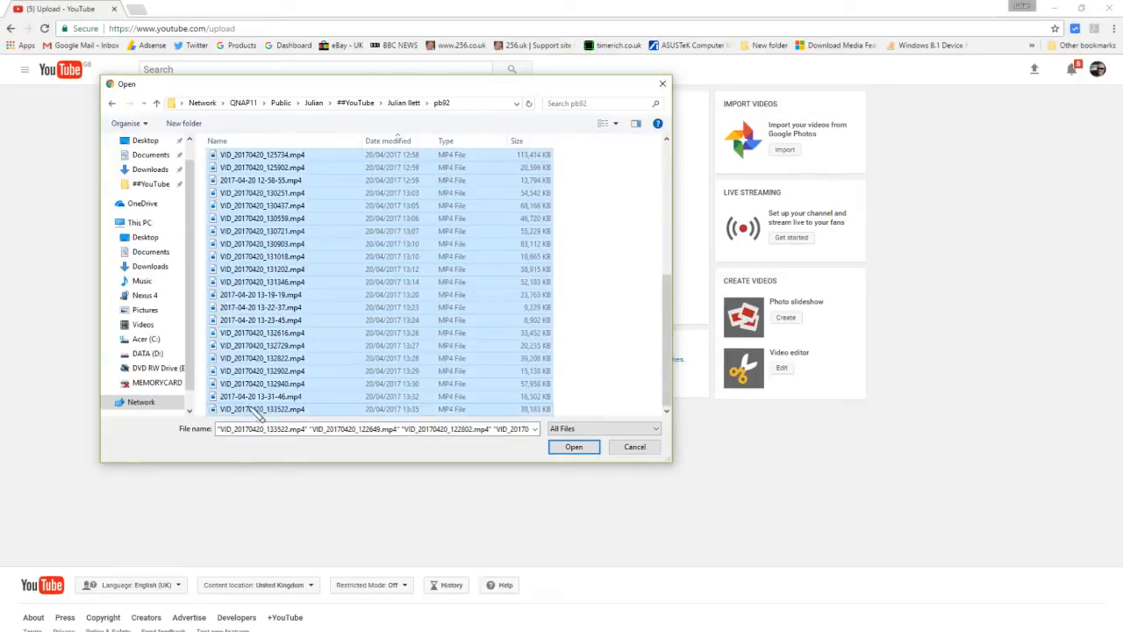
pyautogui.scroll(7, 290, 336)
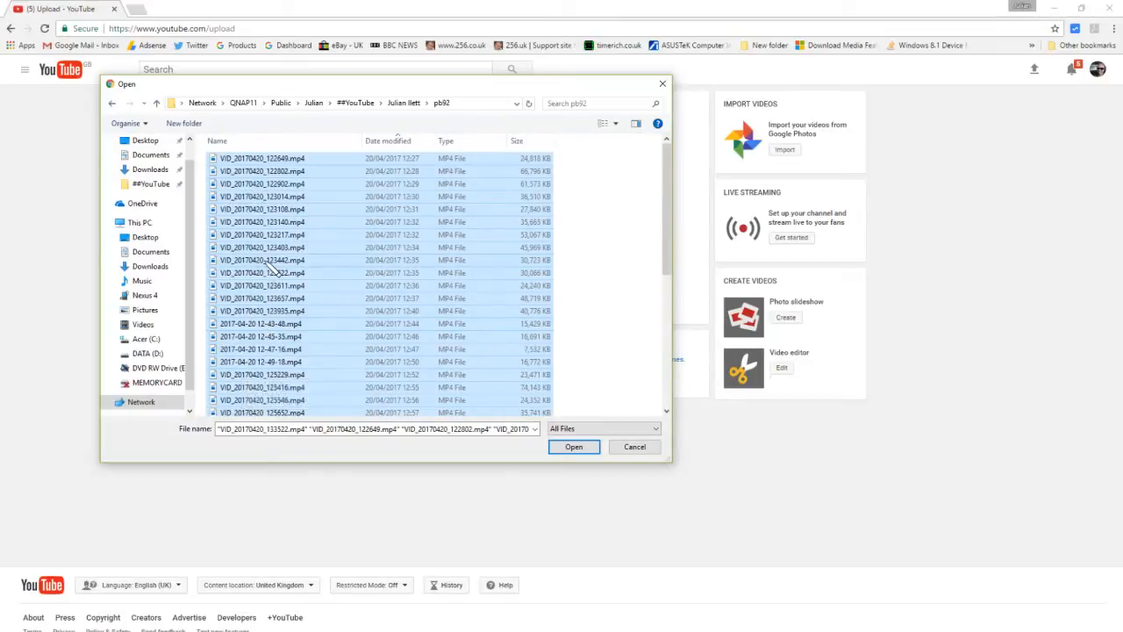
pyautogui.click(573, 448)
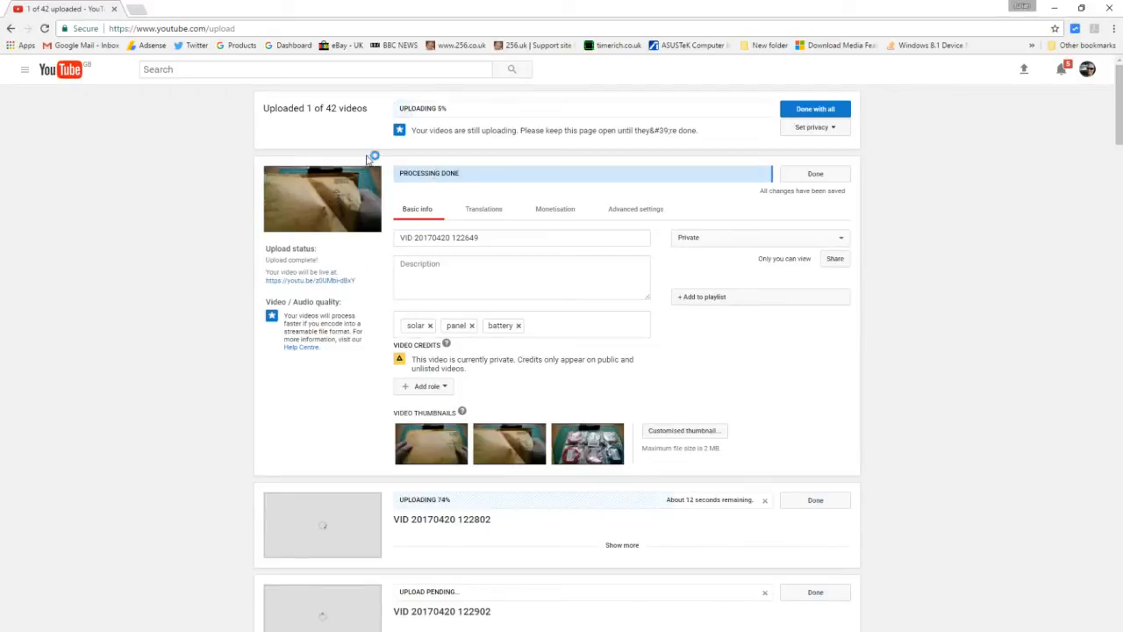
# Examine the upload and processing status and the thumbnails of the videos in the upload list.
pyautogui.scroll(-1, 373, 163)
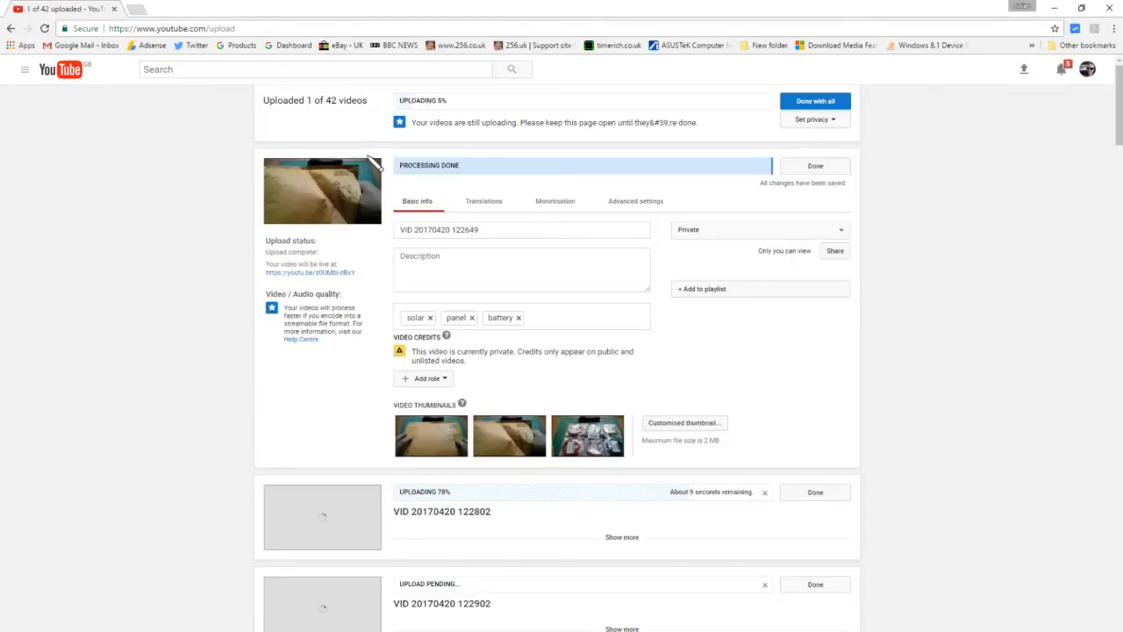
pyautogui.scroll(-1, 478, 274)
pyautogui.scroll(1, 479, 273)
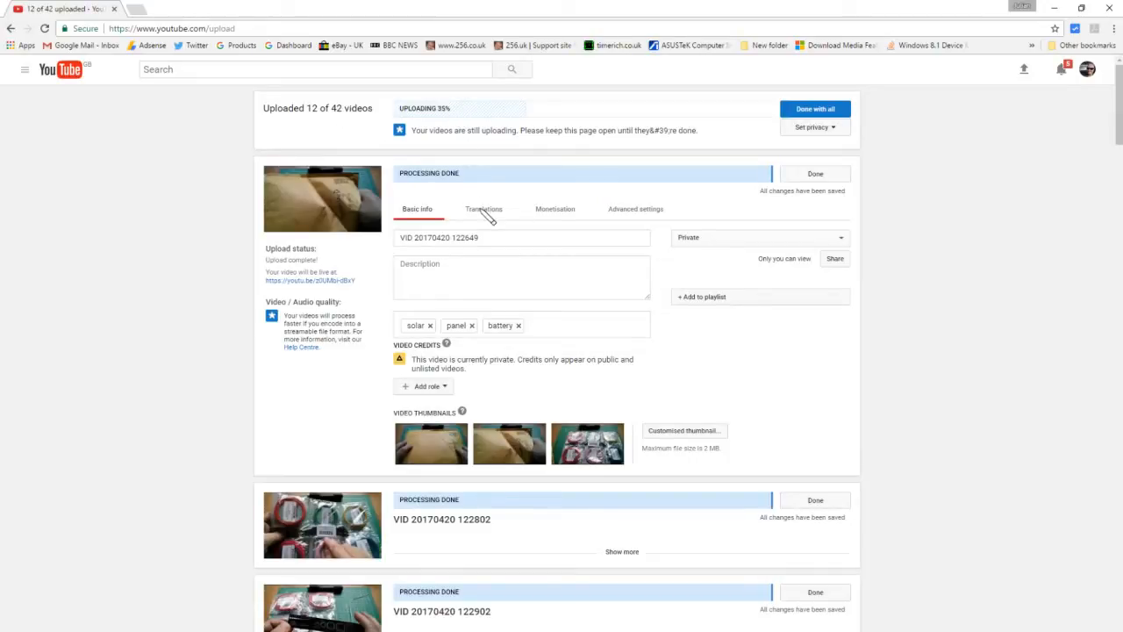
pyautogui.scroll(-8, 488, 217)
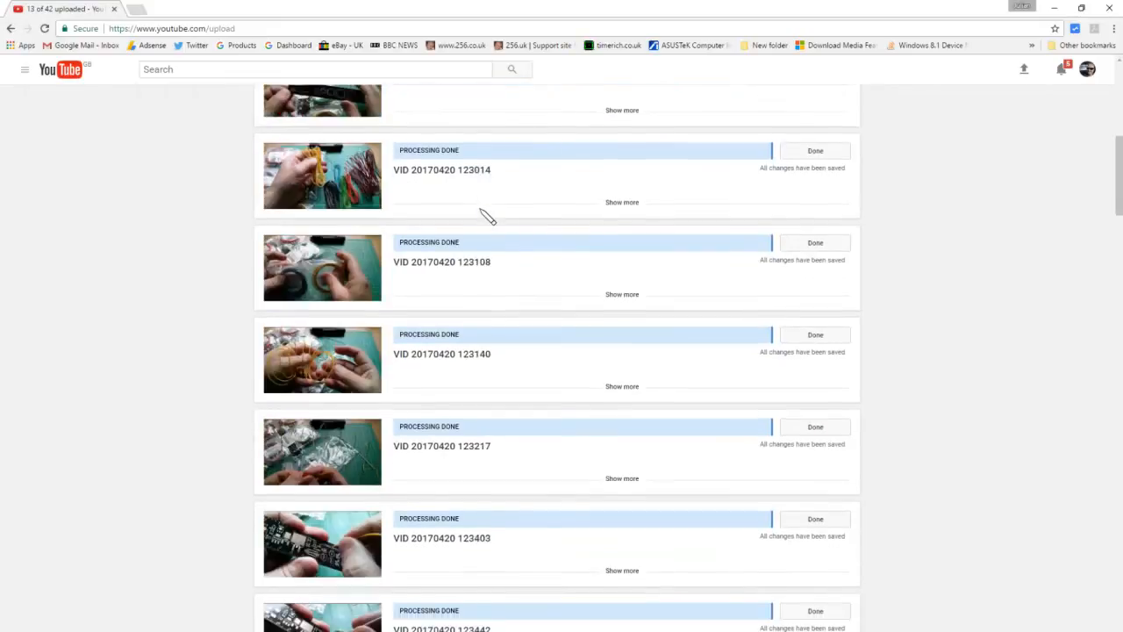
pyautogui.scroll(-4, 488, 218)
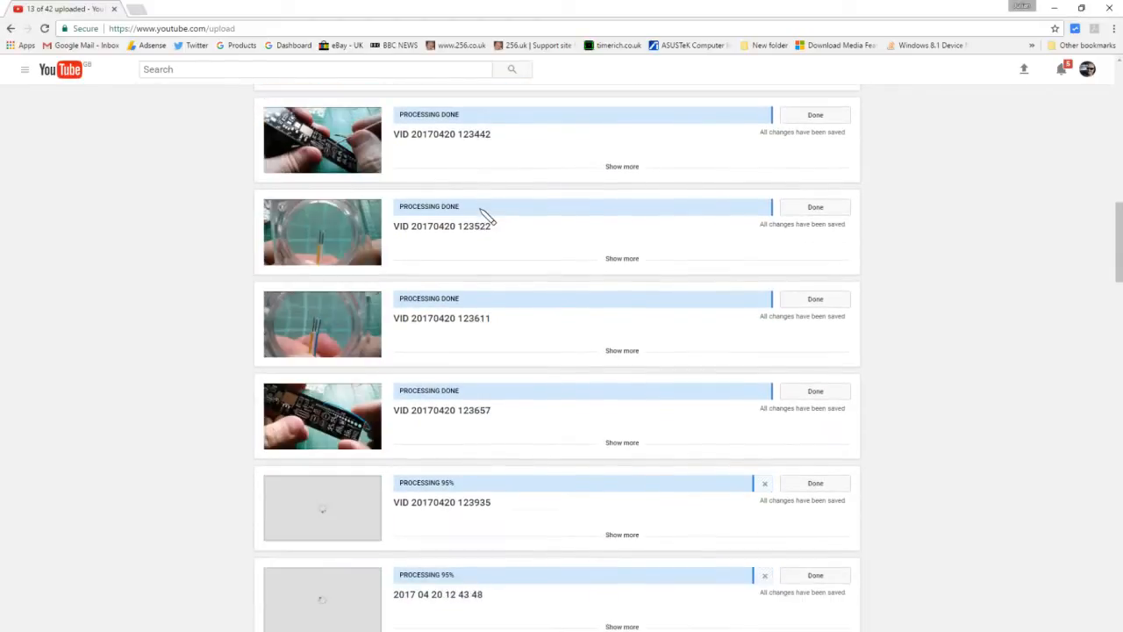
pyautogui.scroll(5, 488, 217)
pyautogui.scroll(2, 487, 218)
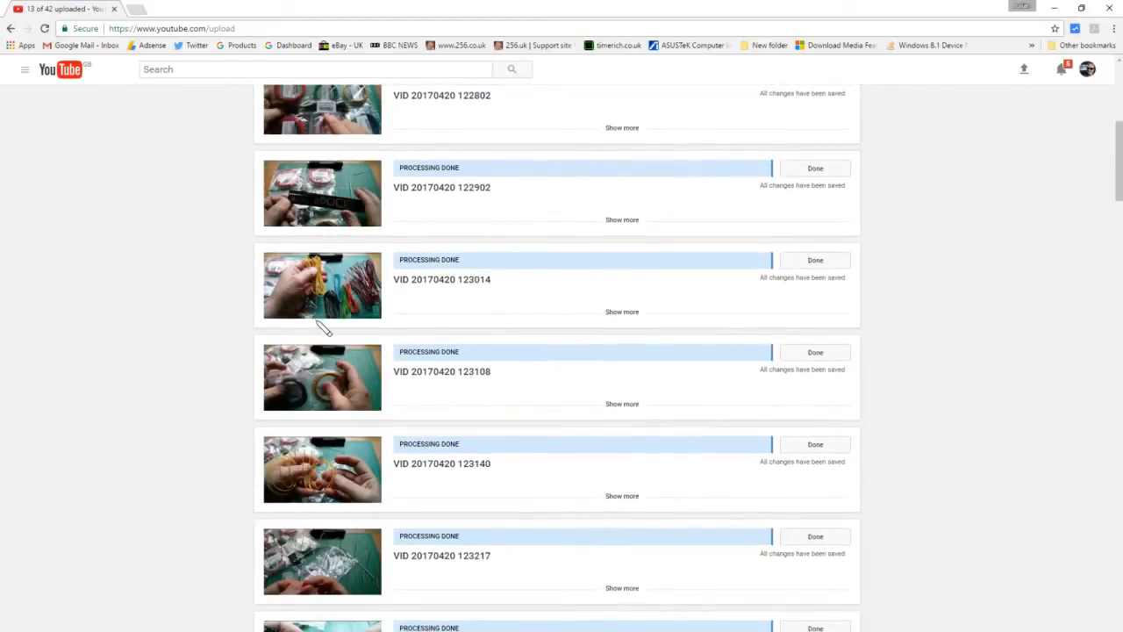
# Check the remaining clips and screen captures in the upload list for their progress, thumbnails and chronological order.
pyautogui.scroll(-5, 490, 290)
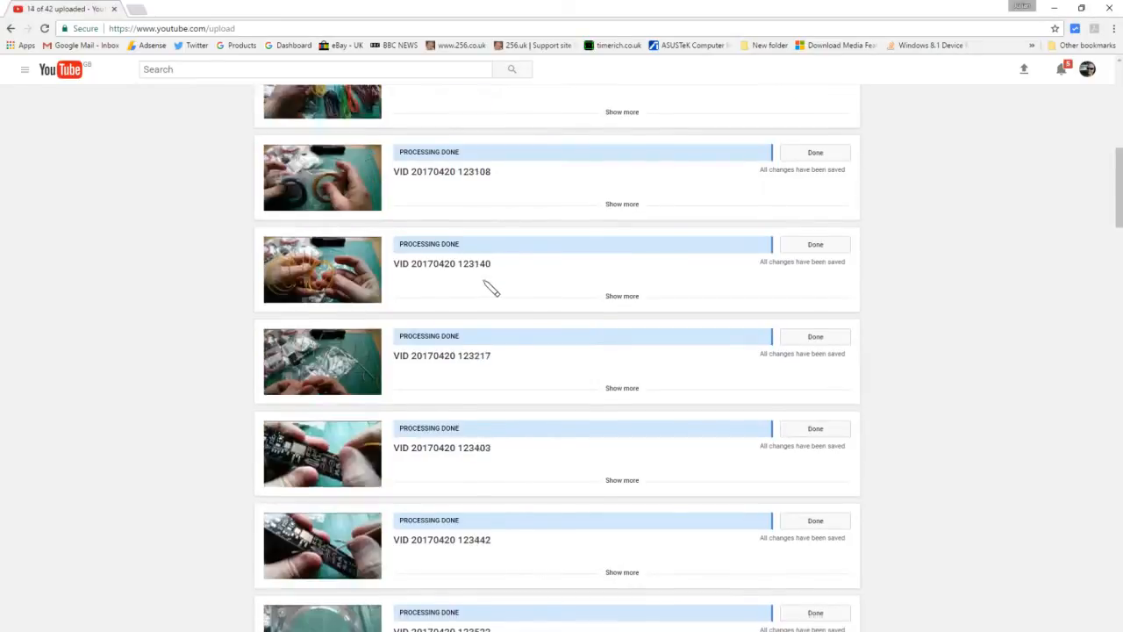
pyautogui.scroll(-1, 491, 290)
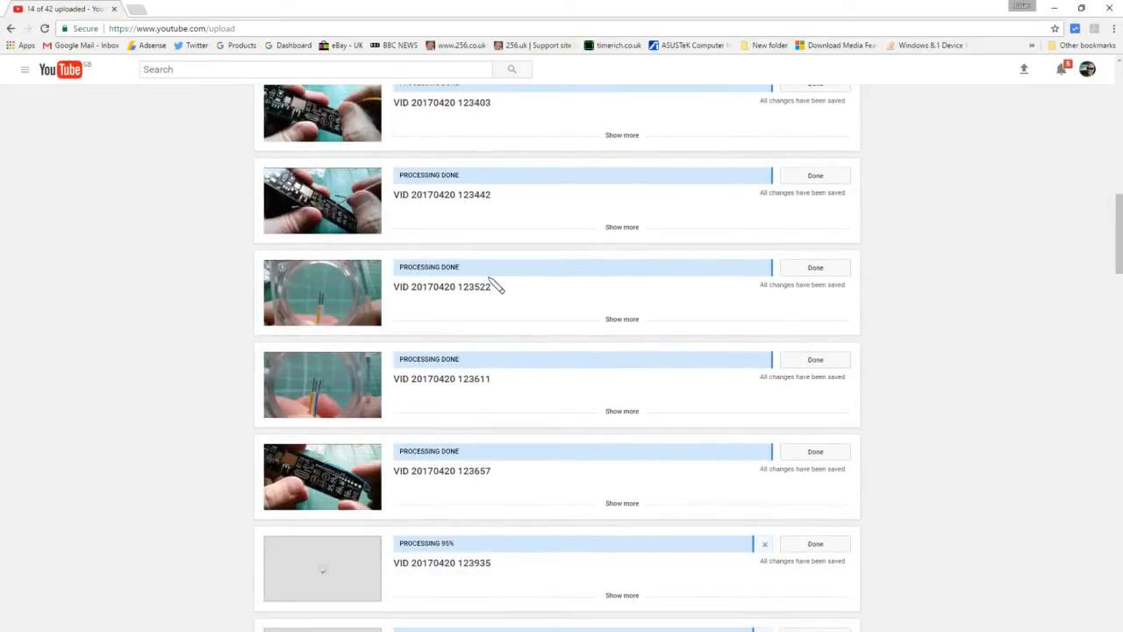
pyautogui.scroll(-3, 490, 277)
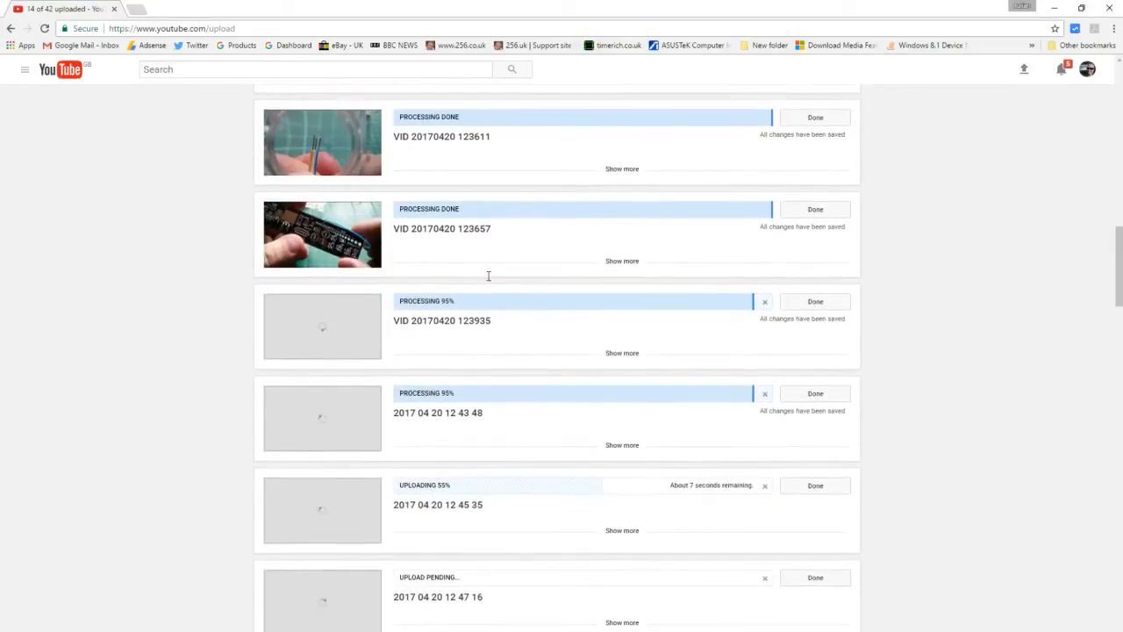
pyautogui.scroll(-2, 488, 278)
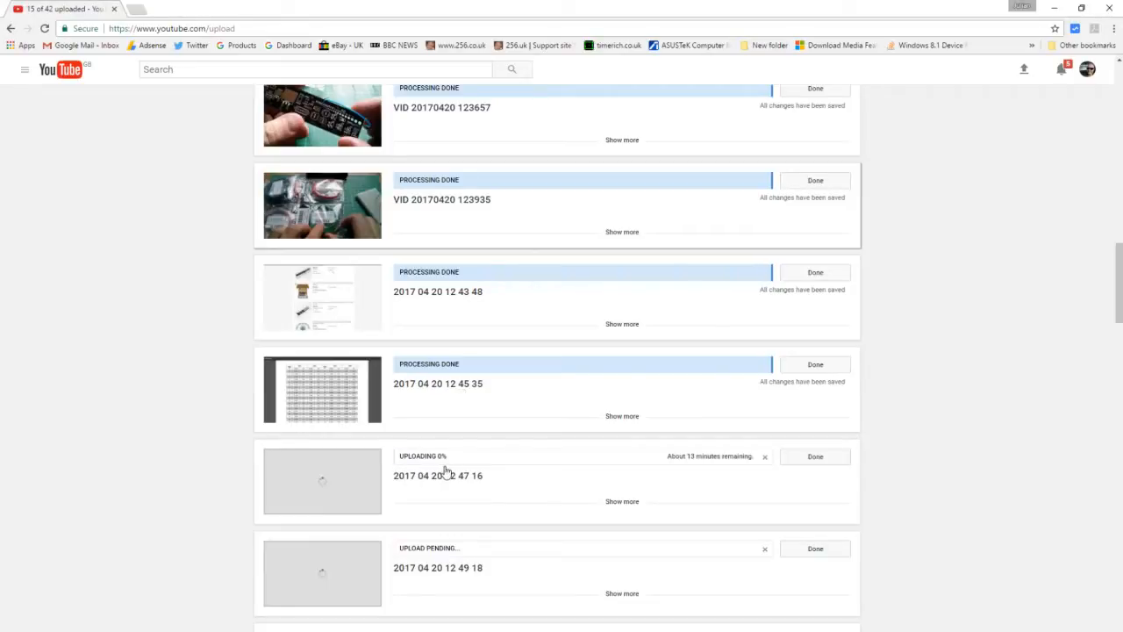
pyautogui.scroll(-2, 446, 472)
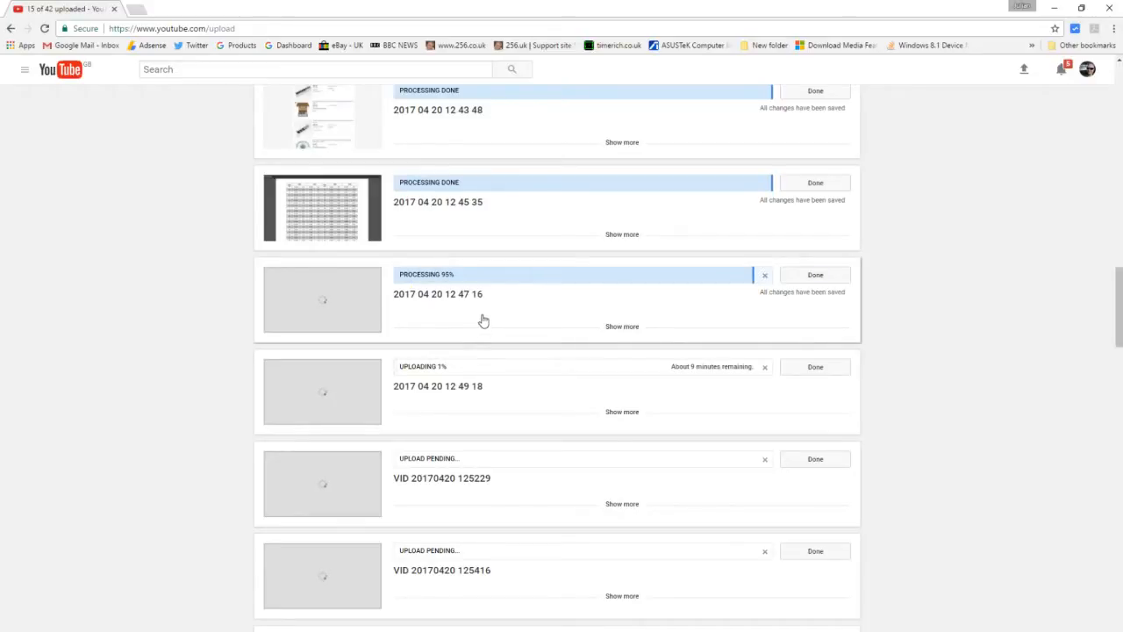
pyautogui.scroll(2, 483, 308)
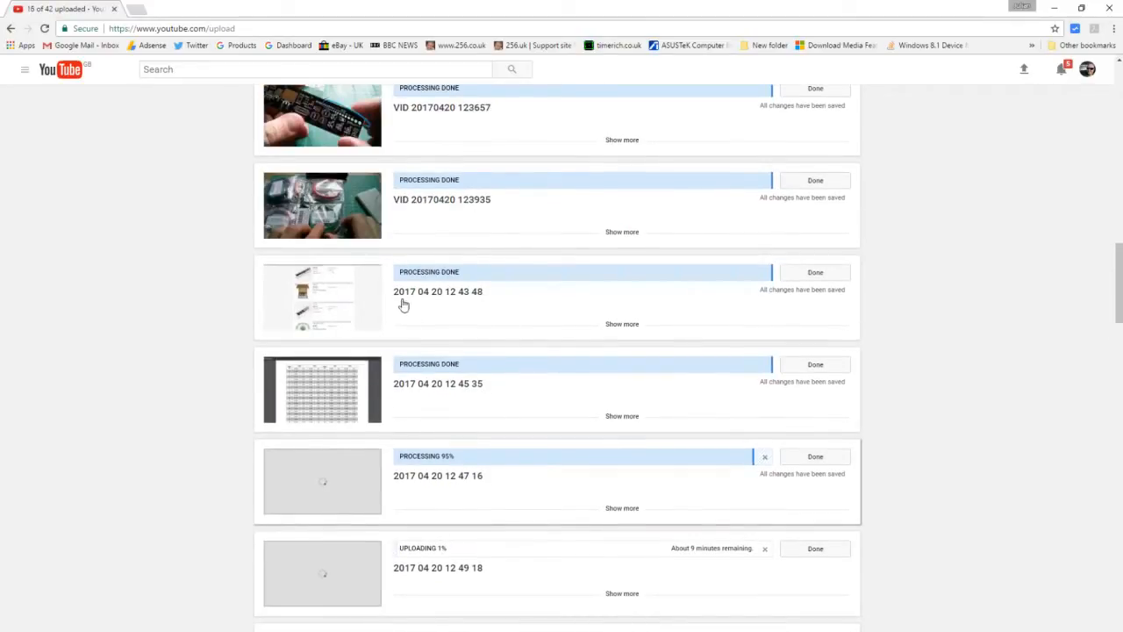
pyautogui.scroll(-7, 404, 304)
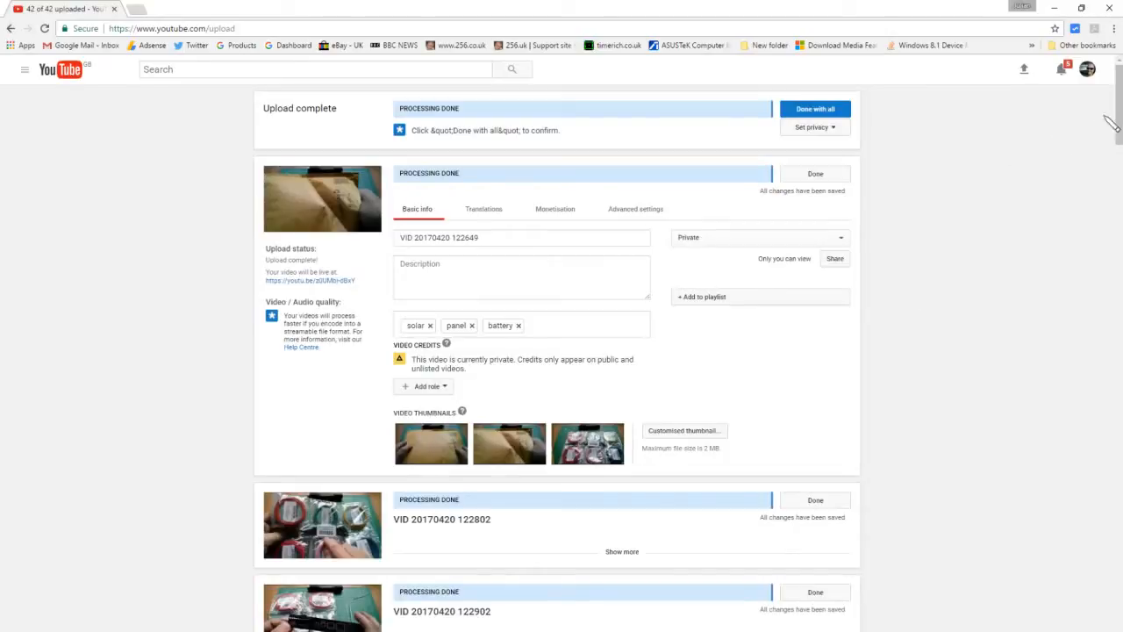
pyautogui.moveTo(1118, 105); pyautogui.dragTo(1118, 73)
# Move VID_20170420_140945.mp4 from the phone's OpenCamera folder into the pb92 folder.
pyautogui.hotkey('alt', 'Tab')
pyautogui.rightClick(228, 142)
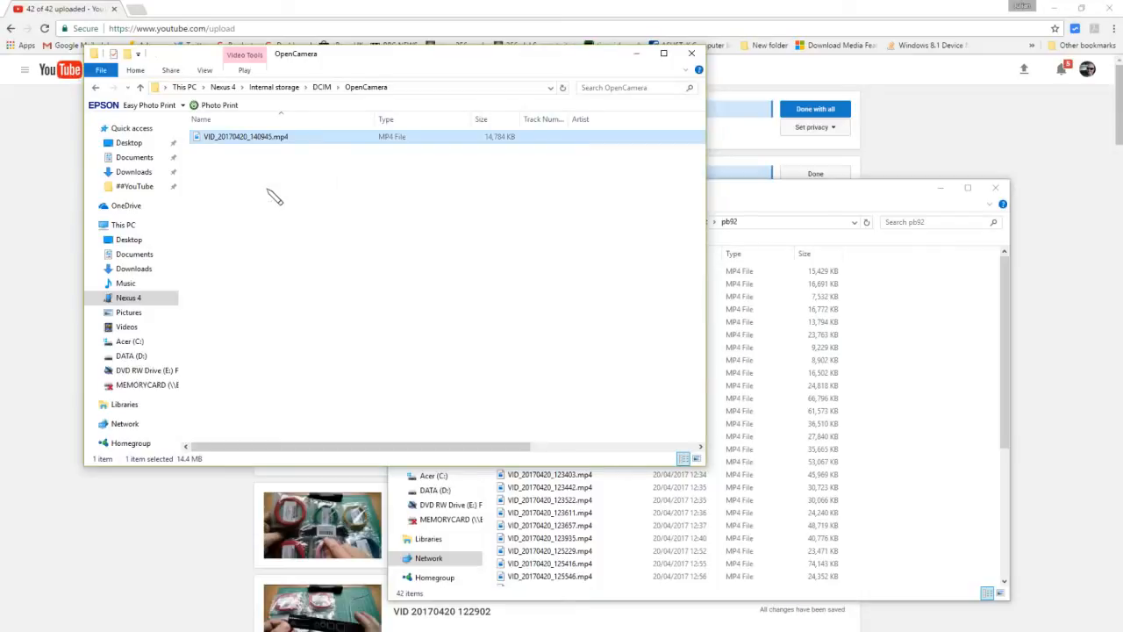
pyautogui.click(819, 193)
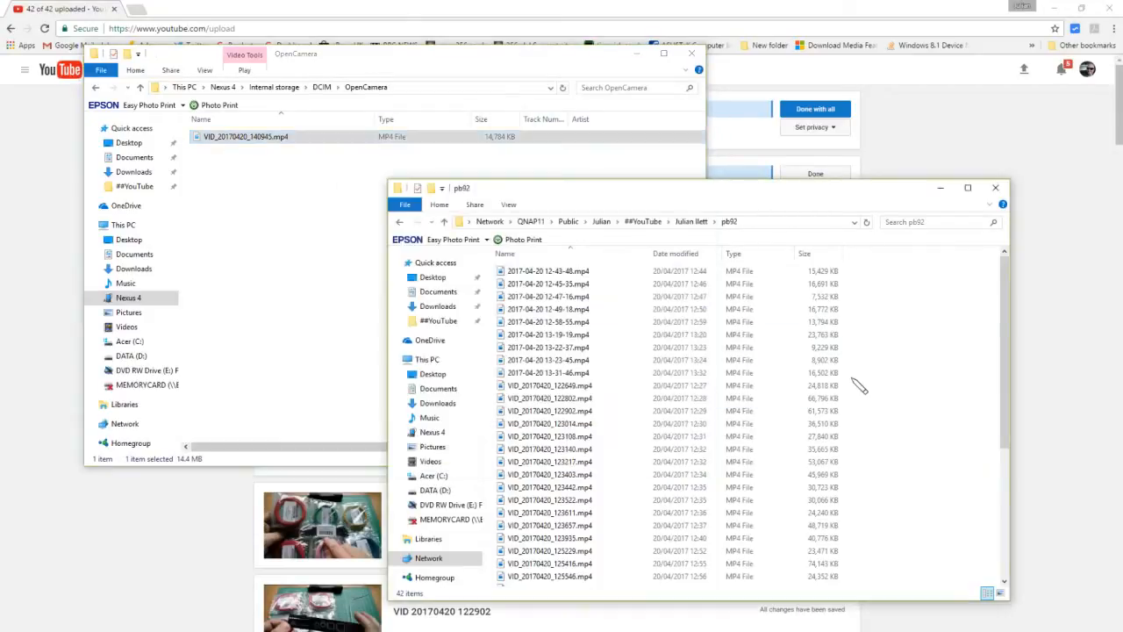
pyautogui.rightClick(934, 338)
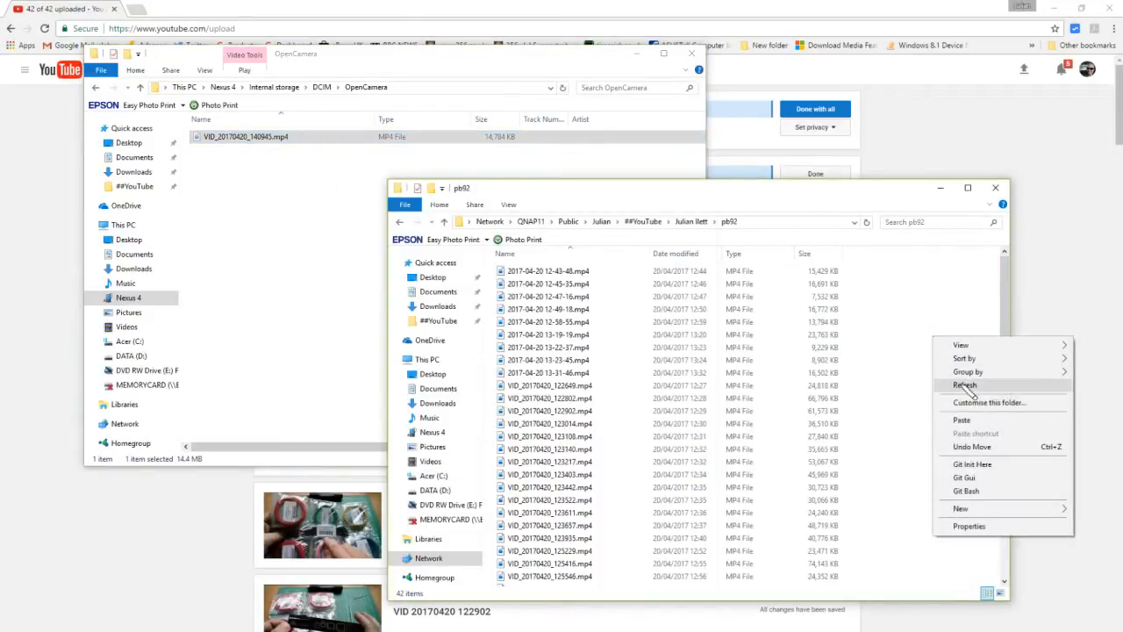
pyautogui.click(963, 420)
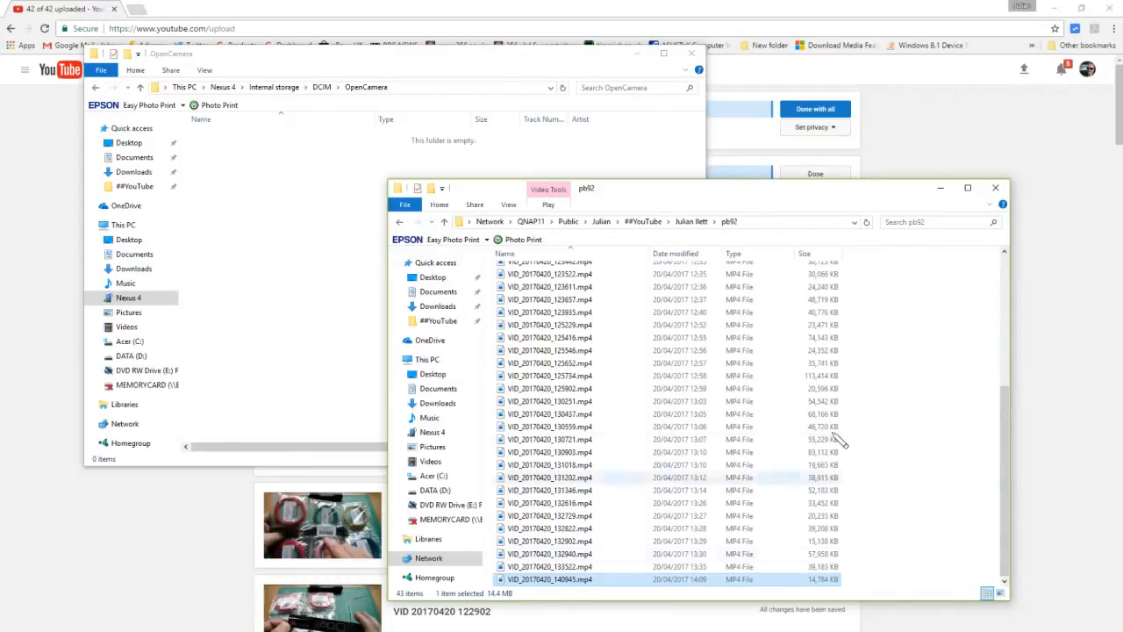
# Return to the YouTube upload page and add VID_20170420_140945.mp4 from the pb92 folder to the uploads.
pyautogui.click(1072, 298)
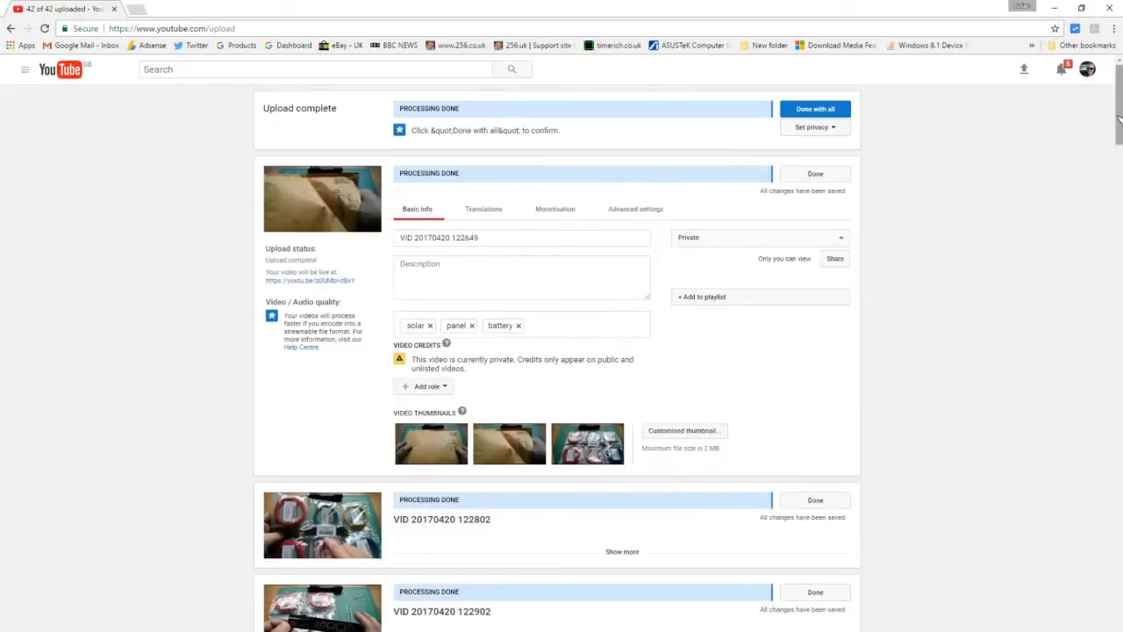
pyautogui.scroll(-20, 1110, 451)
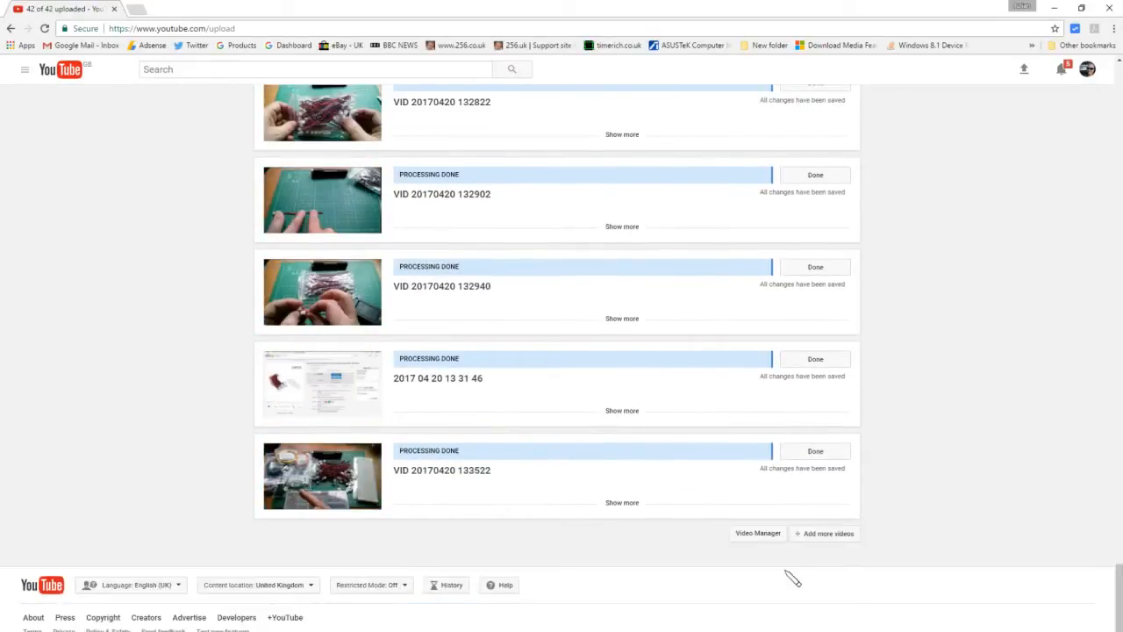
pyautogui.click(819, 534)
pyautogui.moveTo(666, 231); pyautogui.dragTo(669, 383)
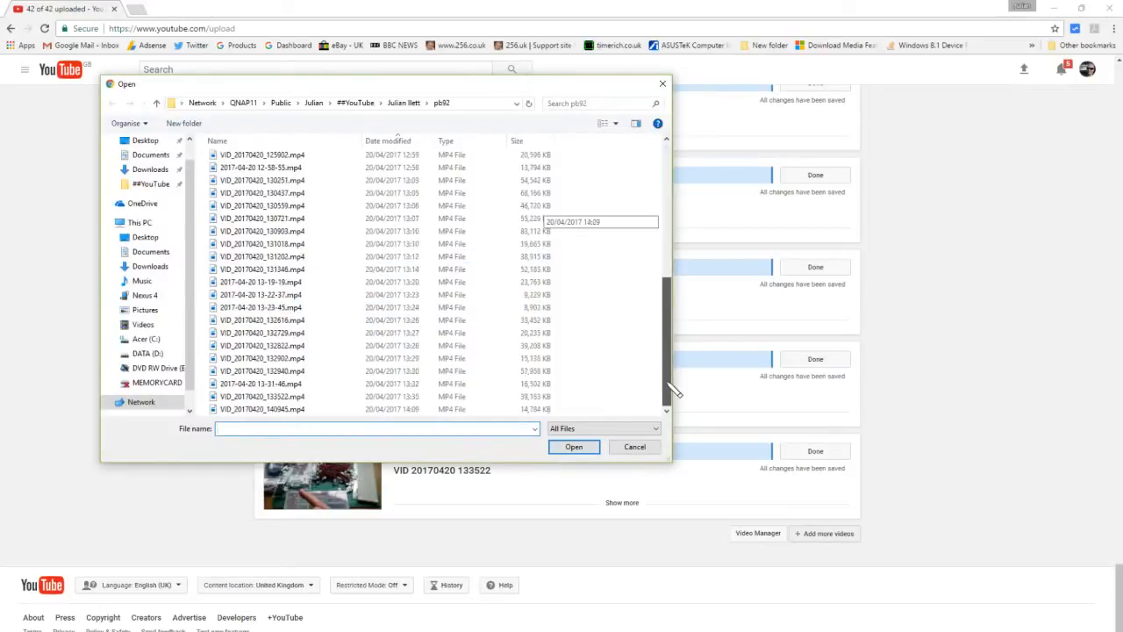
pyautogui.click(268, 409)
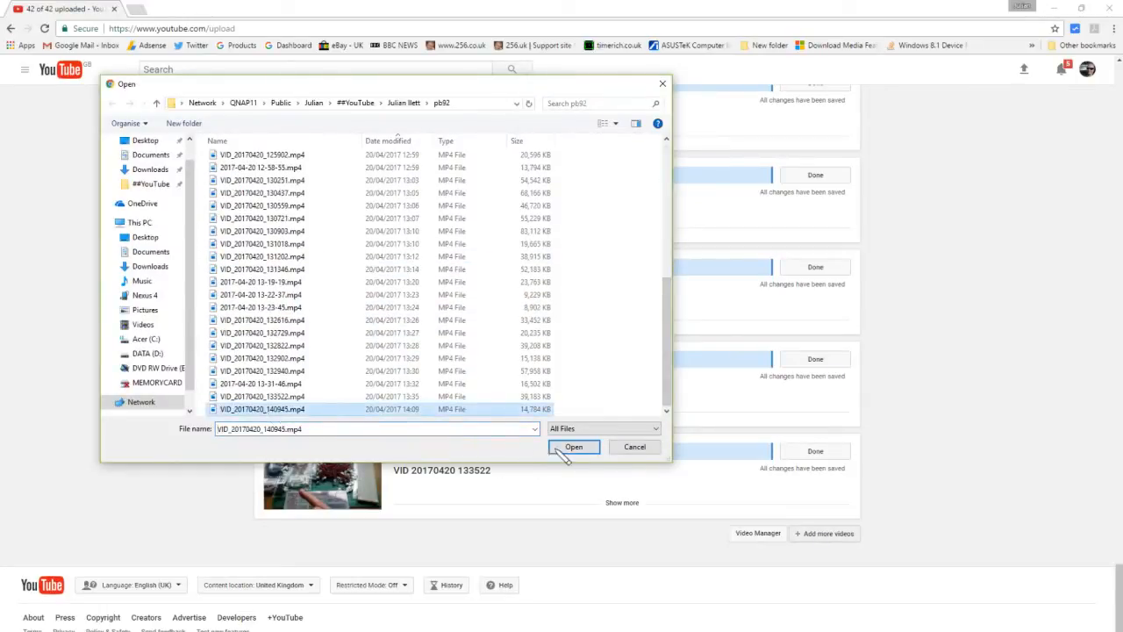
pyautogui.click(559, 450)
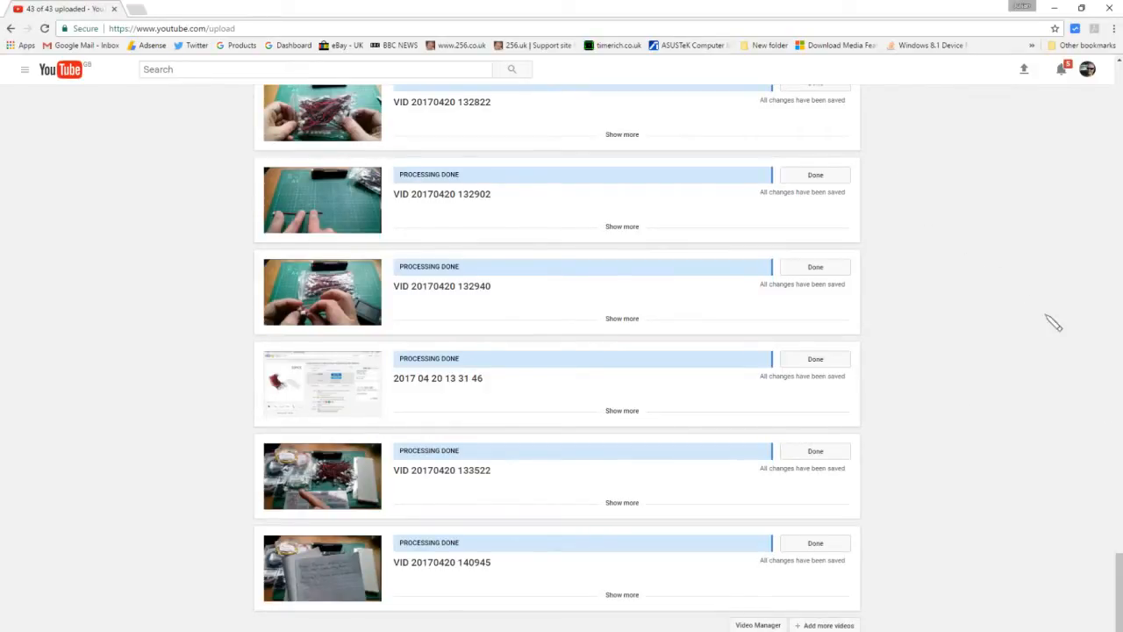
# Go to Creator Studio and open the Video Editor from its Create section.
pyautogui.moveTo(1119, 583); pyautogui.dragTo(1118, 74)
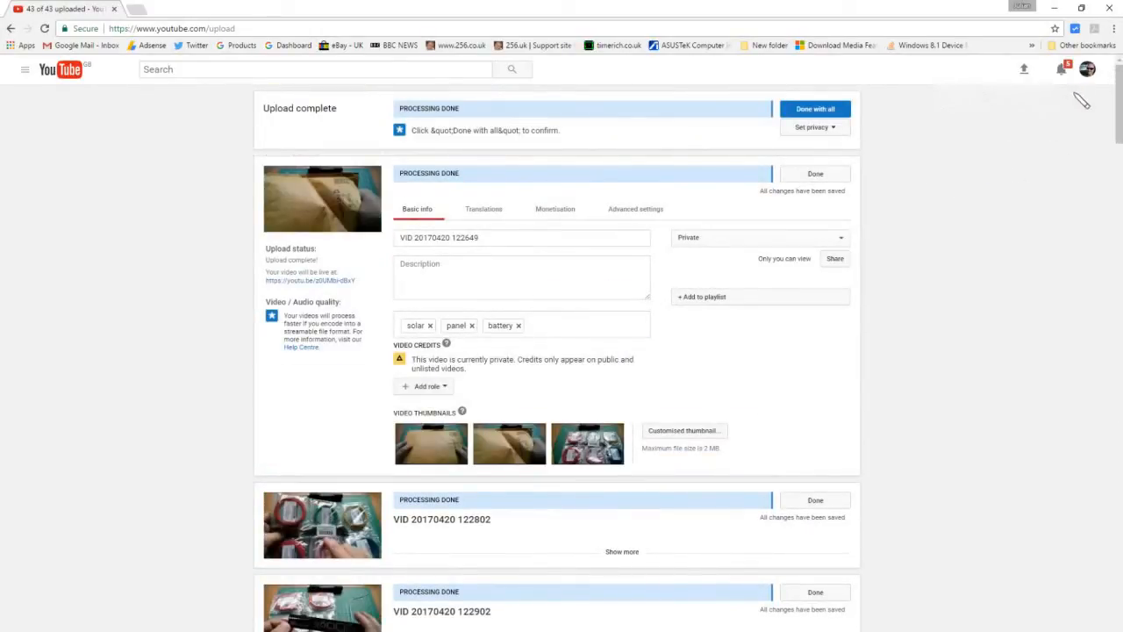
pyautogui.click(1088, 70)
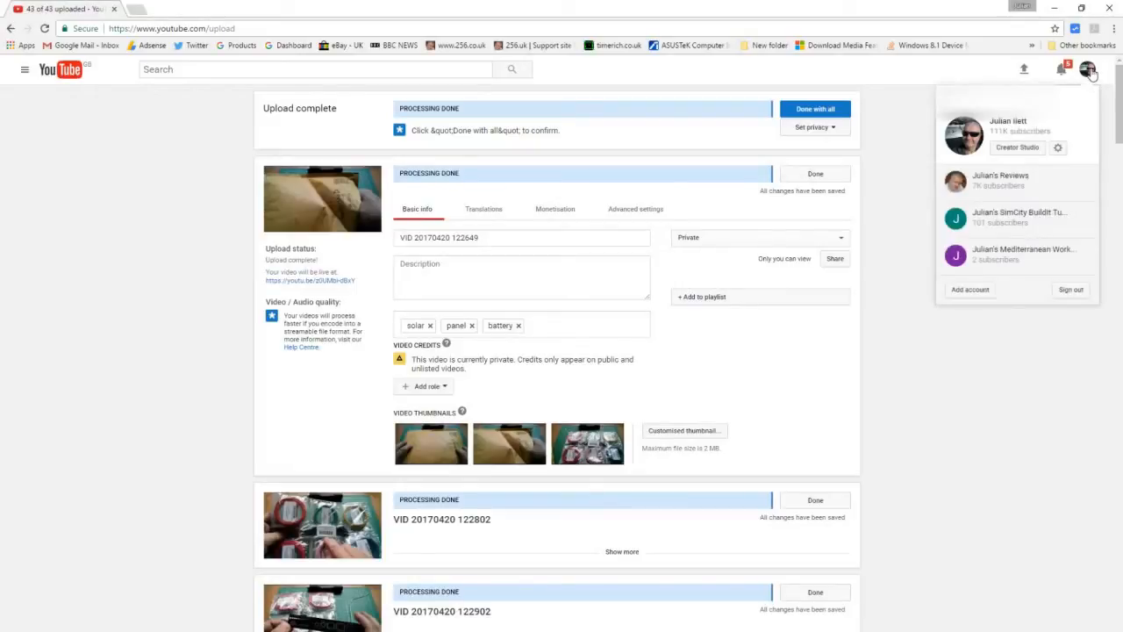
pyautogui.click(1015, 151)
pyautogui.click(1014, 151)
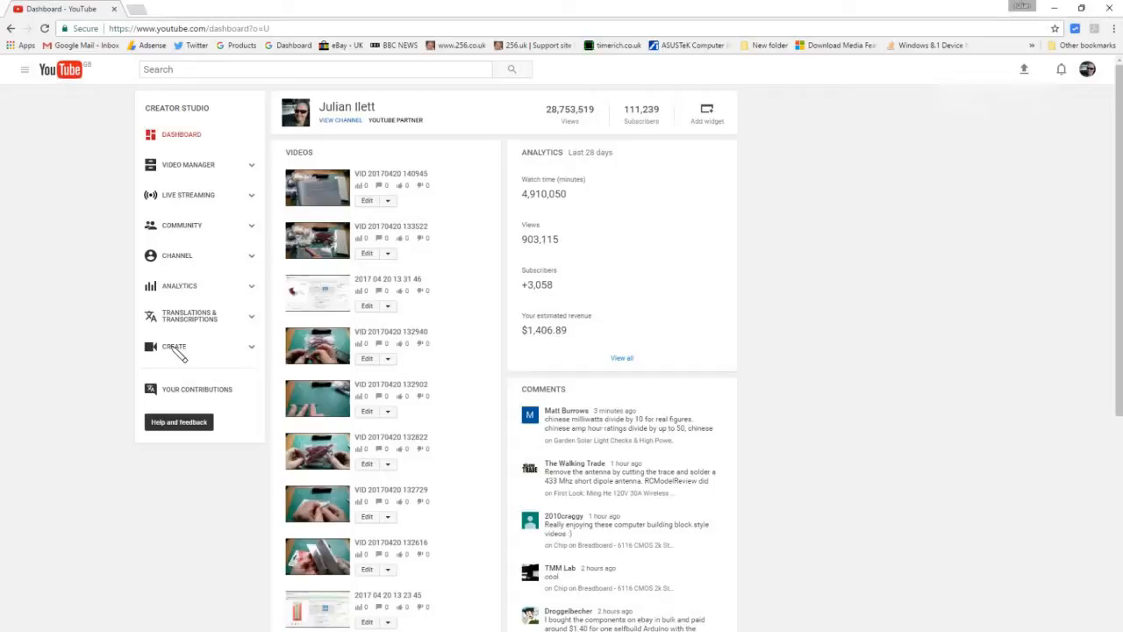
pyautogui.click(176, 349)
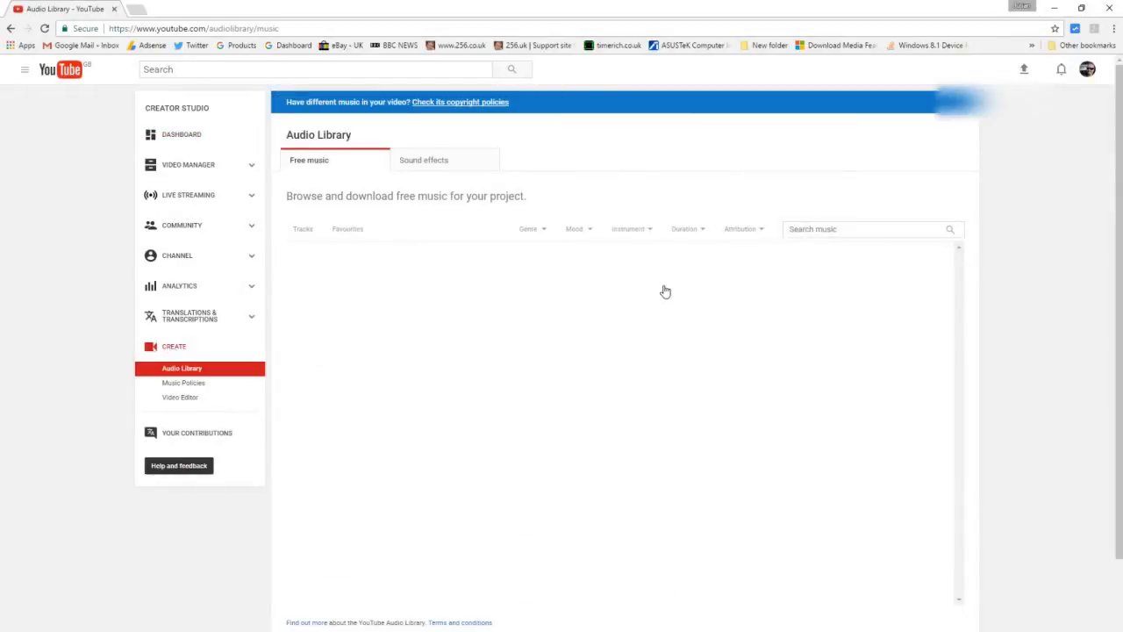
pyautogui.click(180, 398)
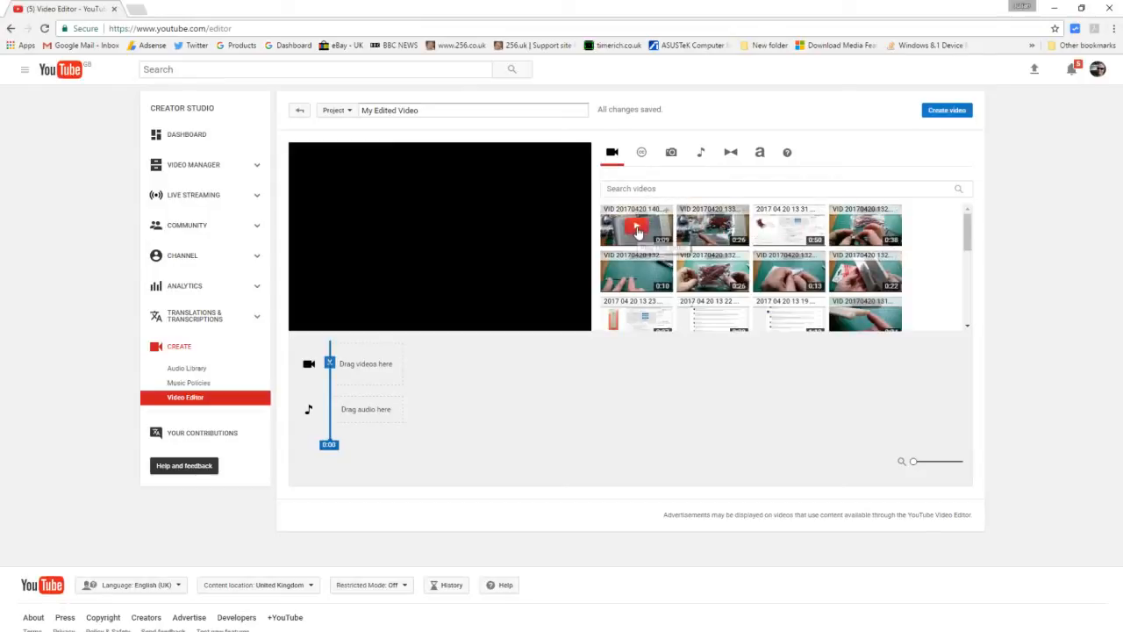
pyautogui.scroll(-2, 972, 323)
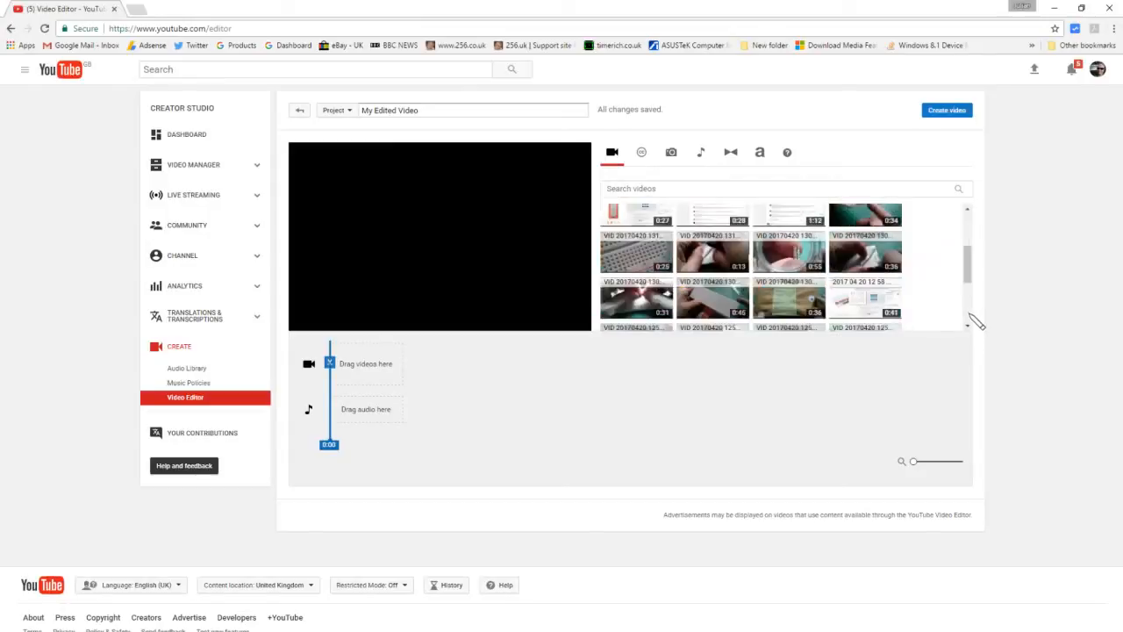
pyautogui.scroll(-2, 971, 318)
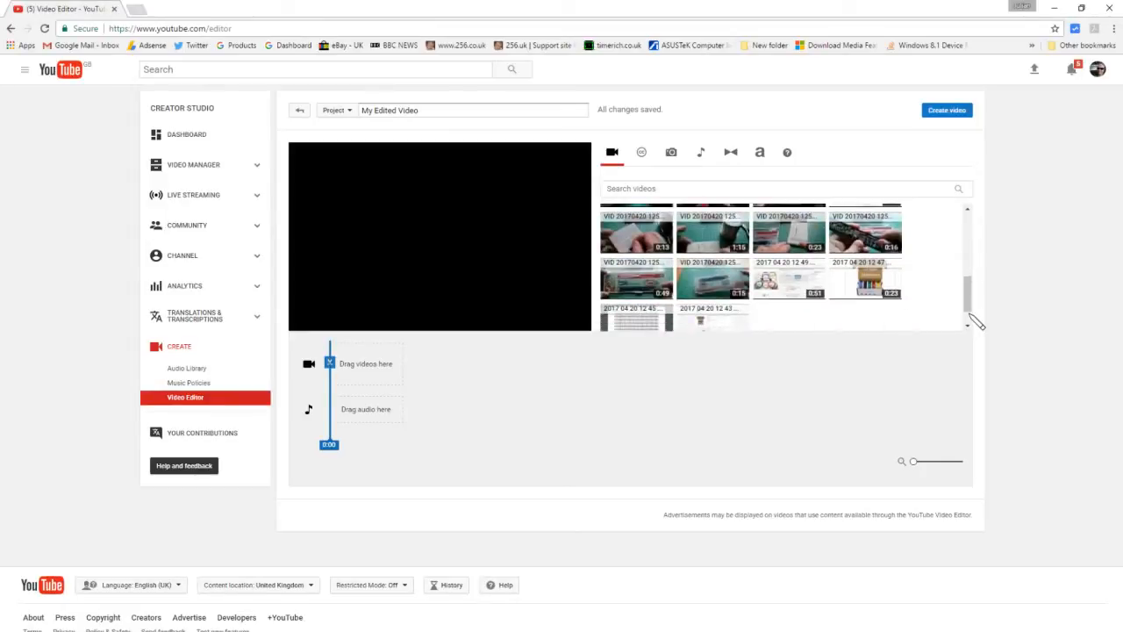
pyautogui.scroll(3, 974, 320)
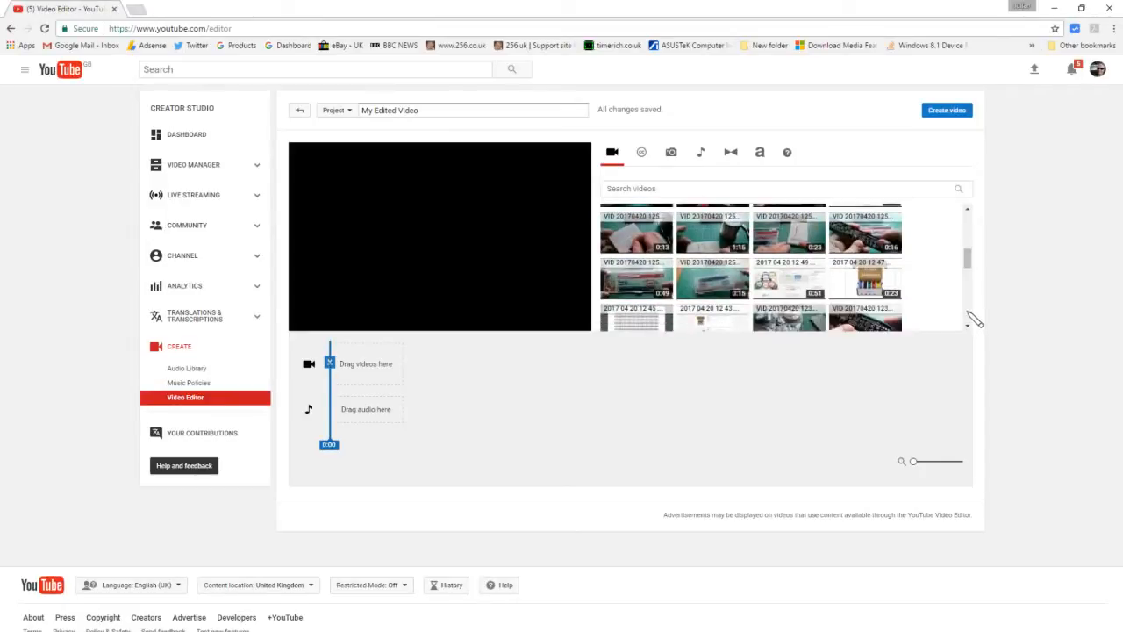
pyautogui.scroll(-2, 974, 321)
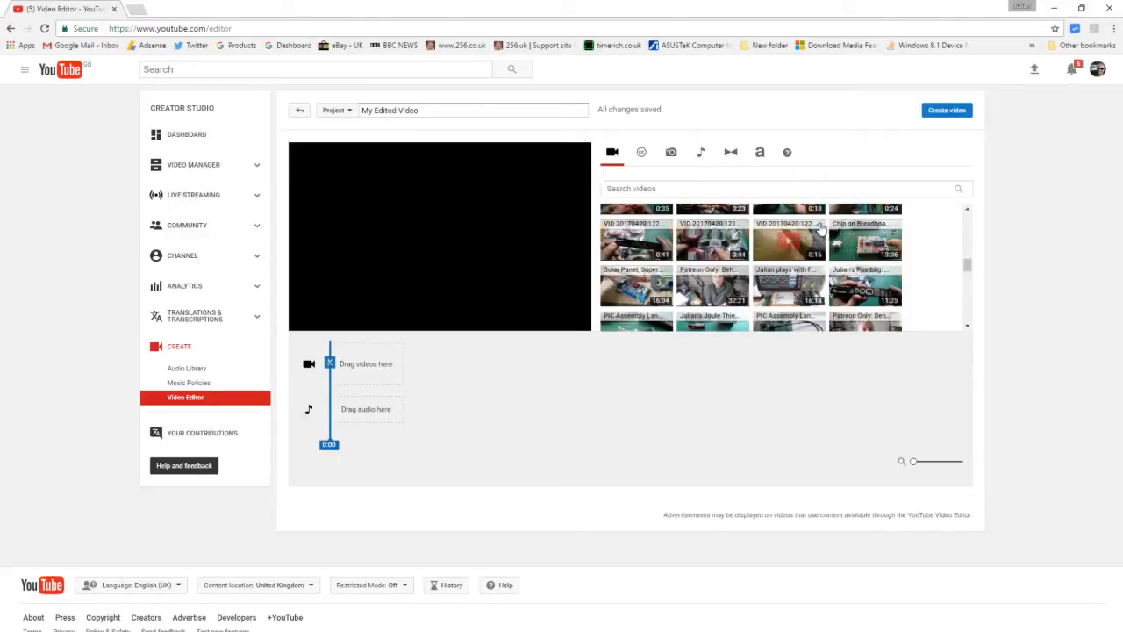
pyautogui.click(818, 227)
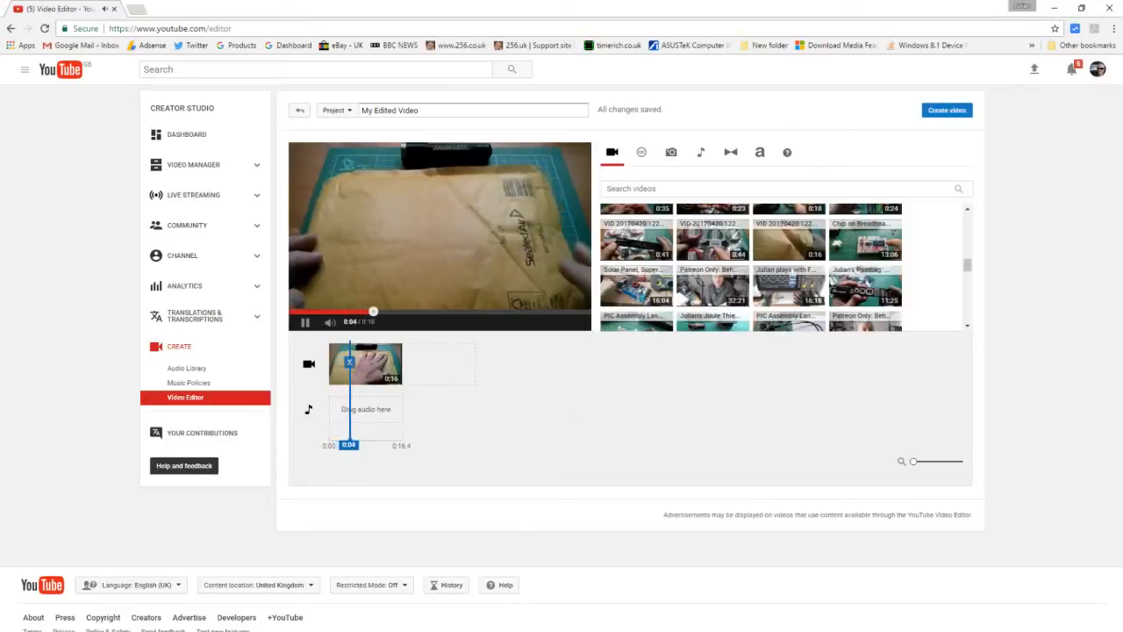
# Check the audio levels in OBS, then return to the Video Editor and pause the preview.
pyautogui.hotkey('alt', 'Tab')
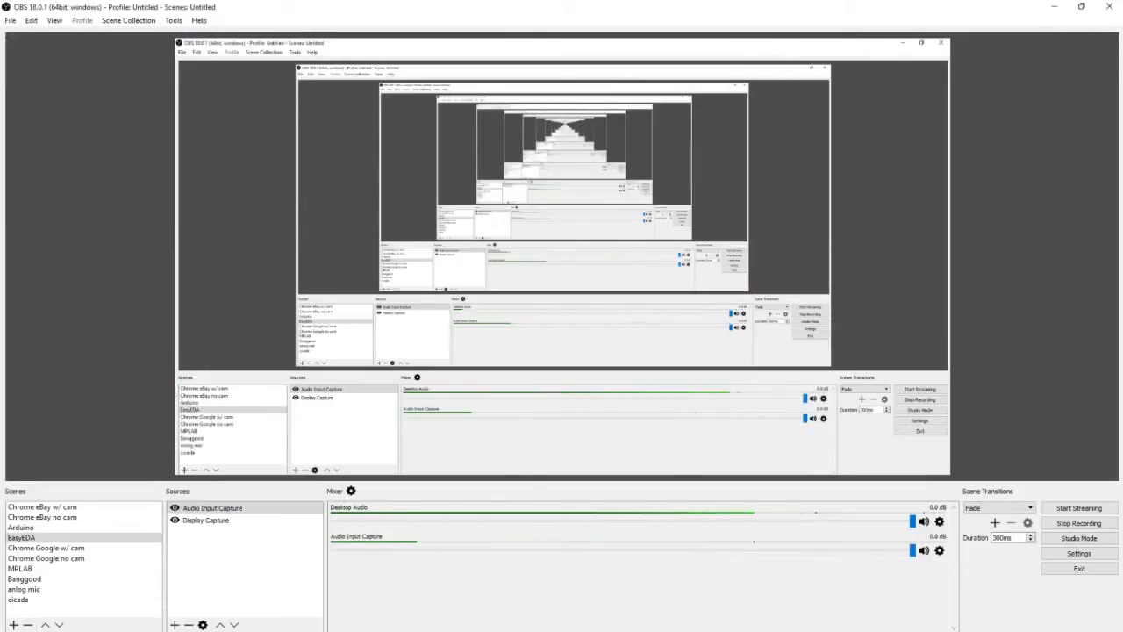
pyautogui.hotkey('alt', 'Tab')
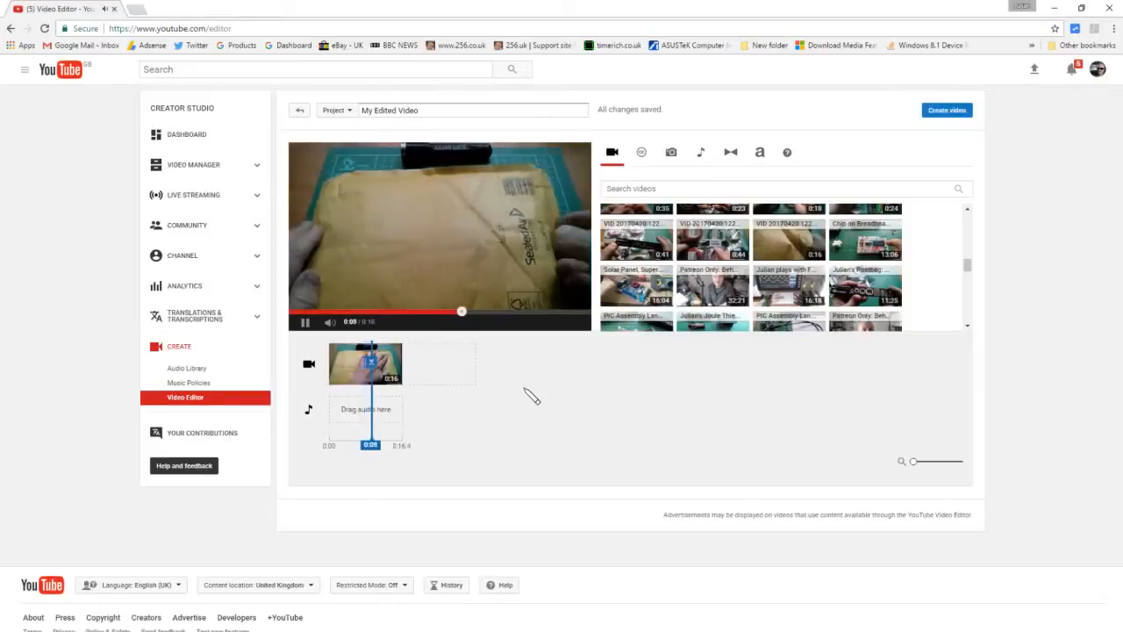
pyautogui.click(306, 322)
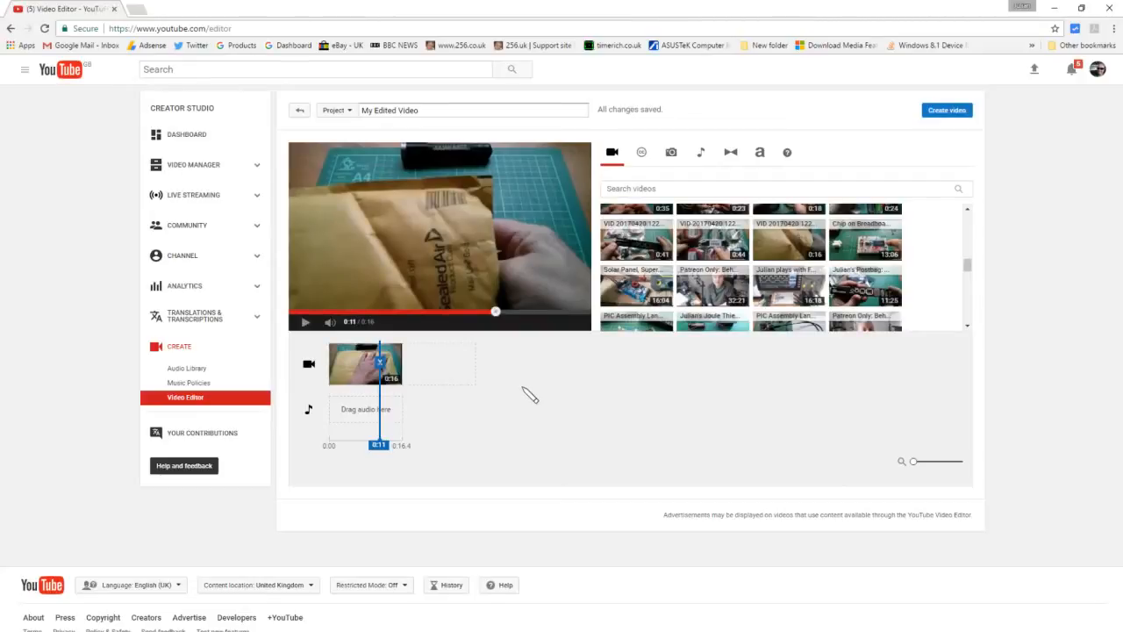
# Rename the video project as pb92-1.
pyautogui.click(422, 111)
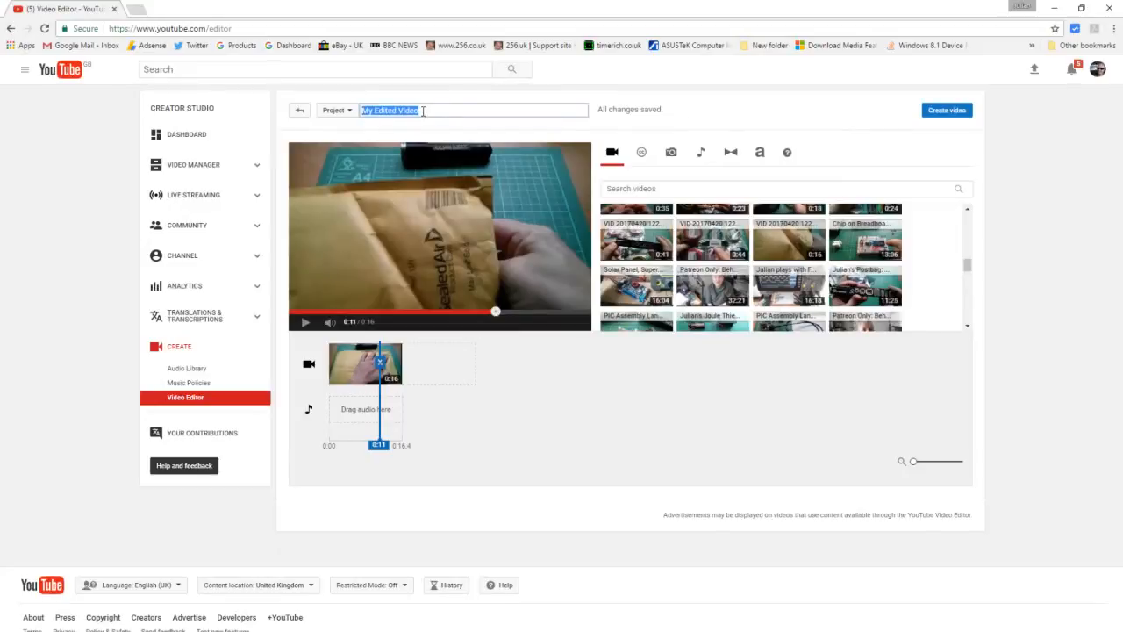
pyautogui.write('pb92-1')
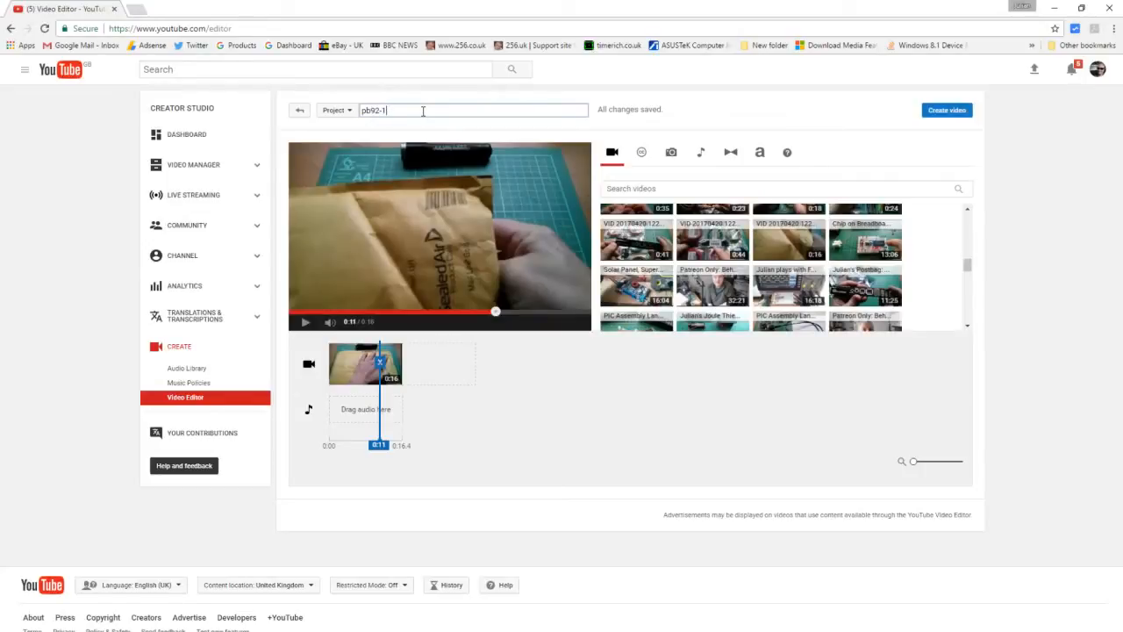
# Append the next six VID 20170420 clips in chronological order to the timeline: 0:44, 0:41, 0:24, 0:18, 0:23 and 0:35 long.
pyautogui.click(744, 228)
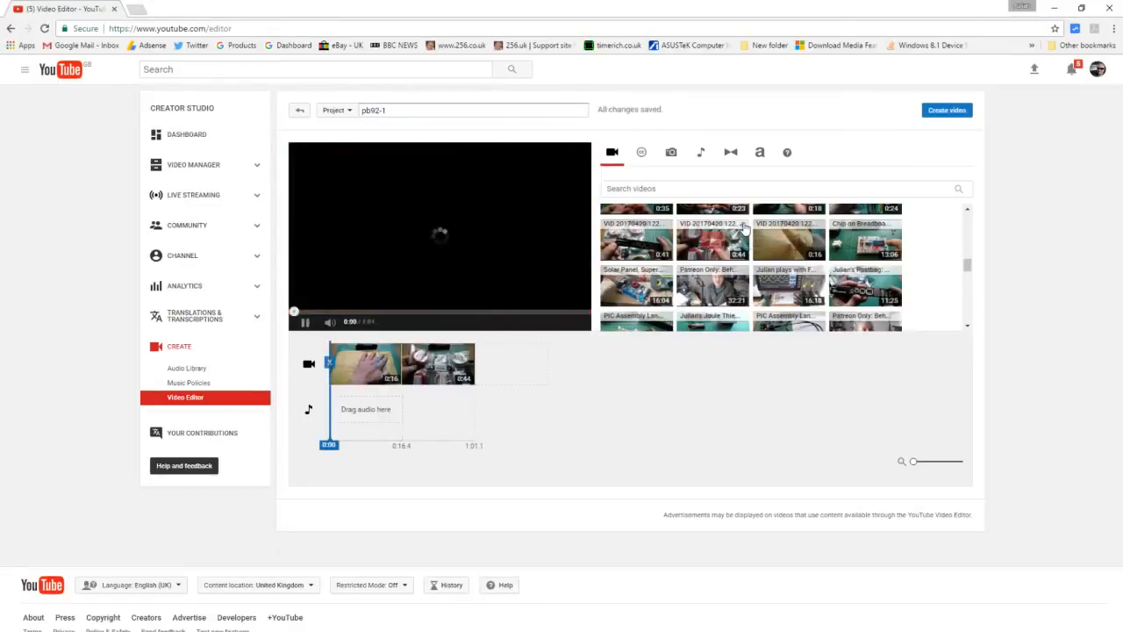
pyautogui.click(662, 235)
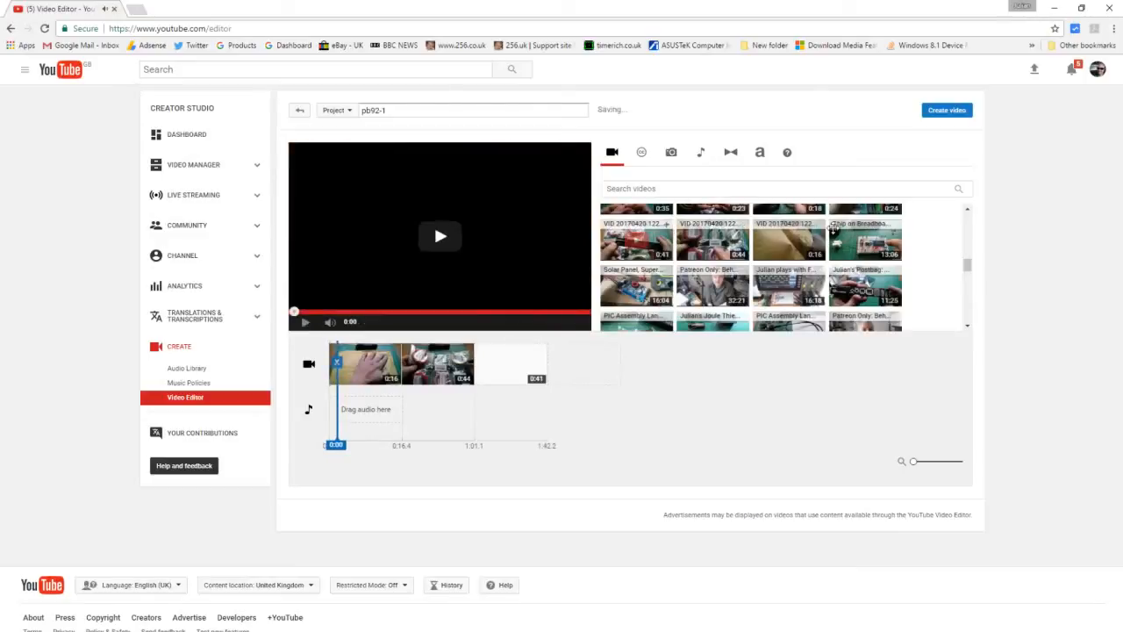
pyautogui.click(968, 211)
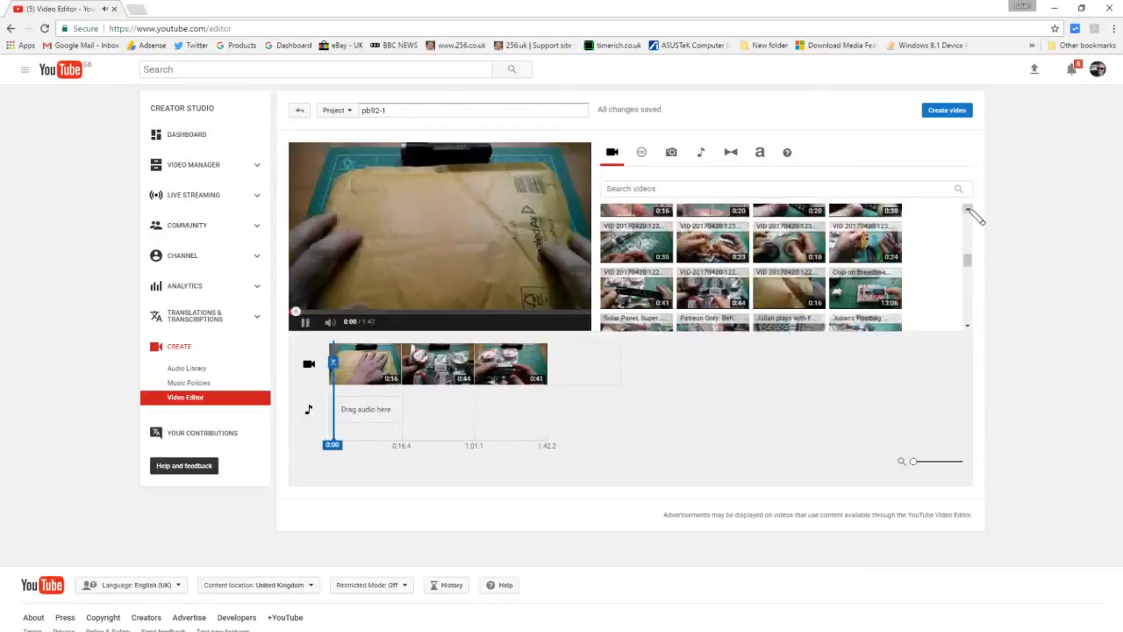
pyautogui.click(895, 228)
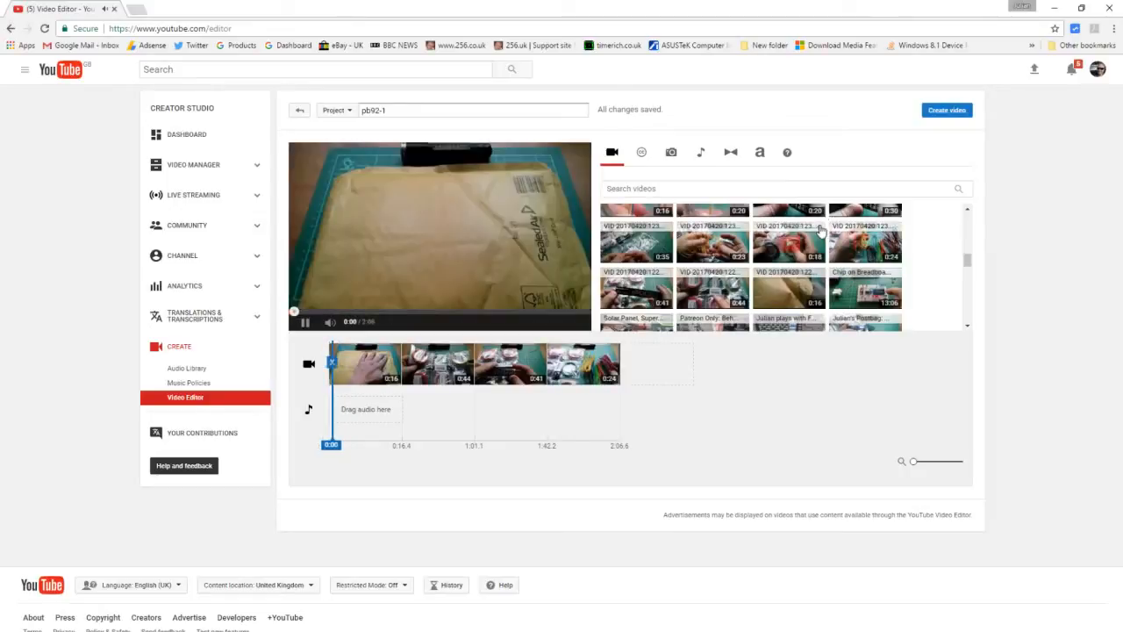
pyautogui.click(820, 230)
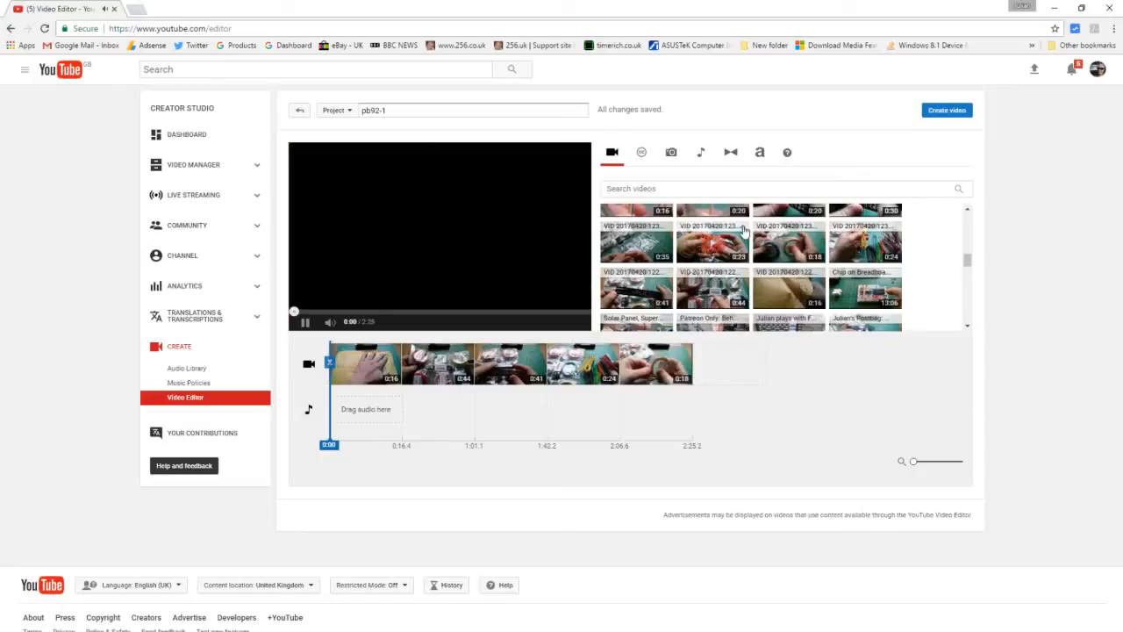
pyautogui.click(743, 230)
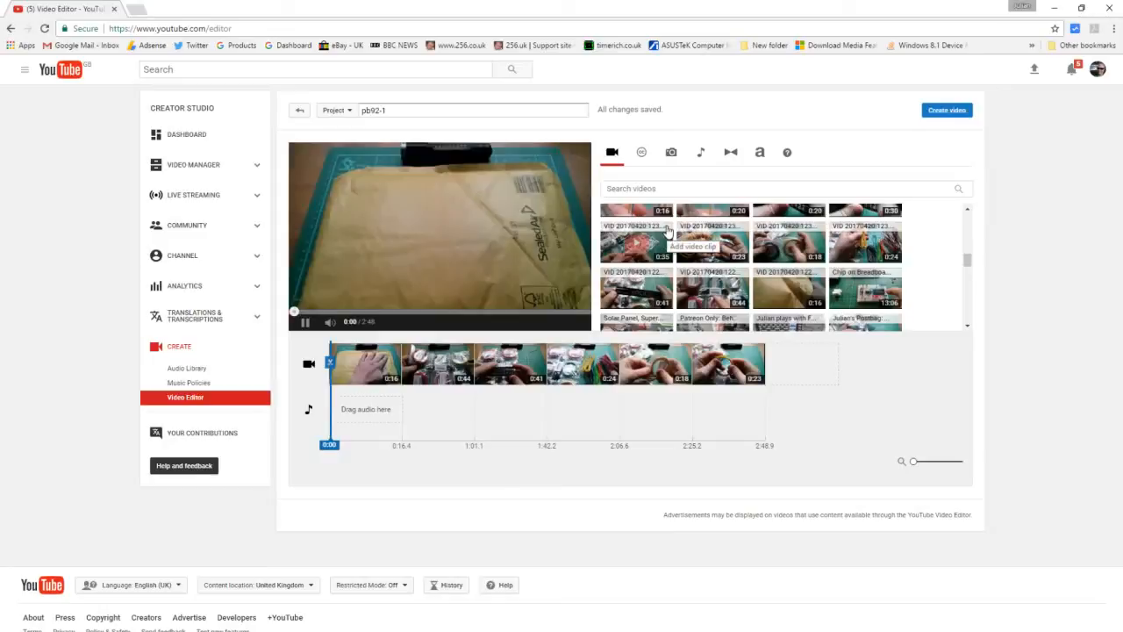
pyautogui.click(667, 230)
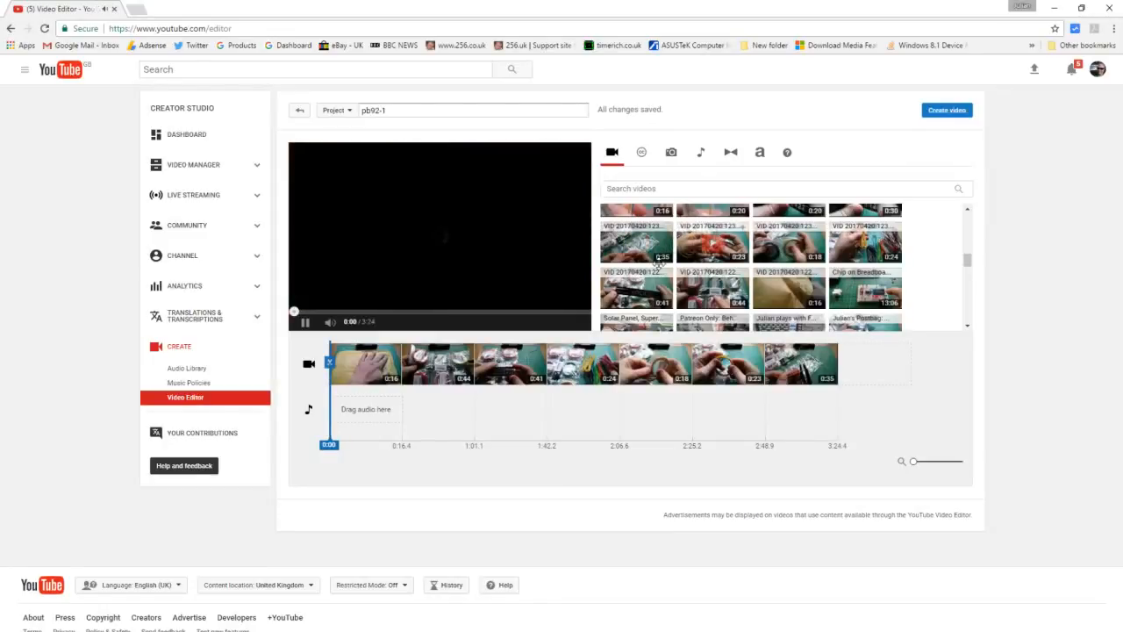
# Append the following six phone clips in order, lasting 0:30, 0:20, 0:20, 0:16, 0:32 and 0:27, and pause the preview.
pyautogui.scroll(1, 896, 231)
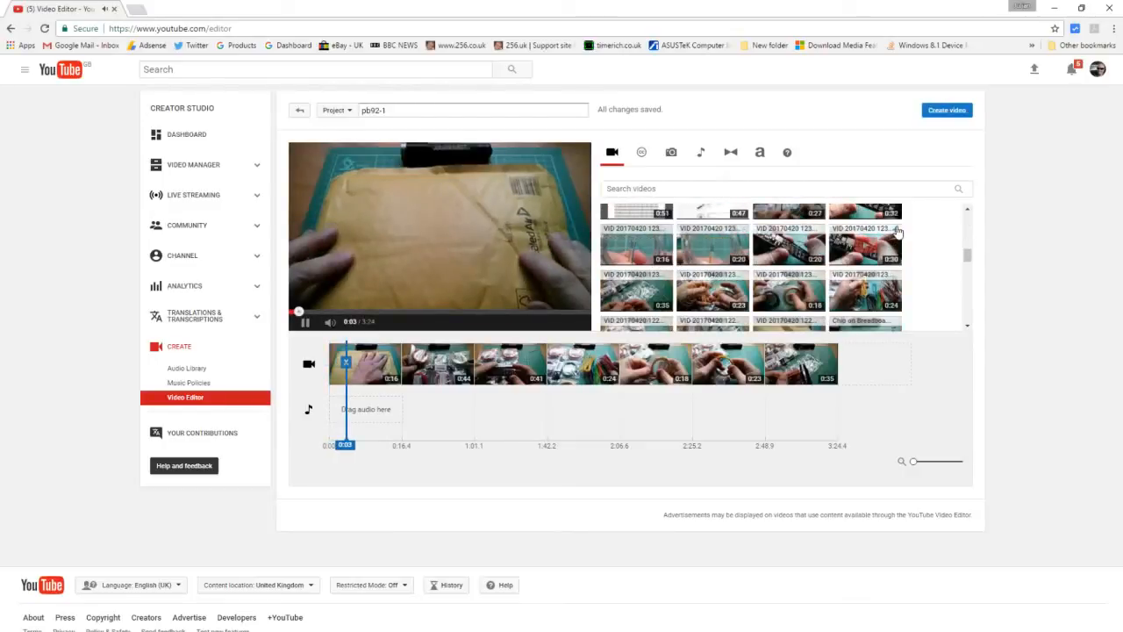
pyautogui.click(897, 231)
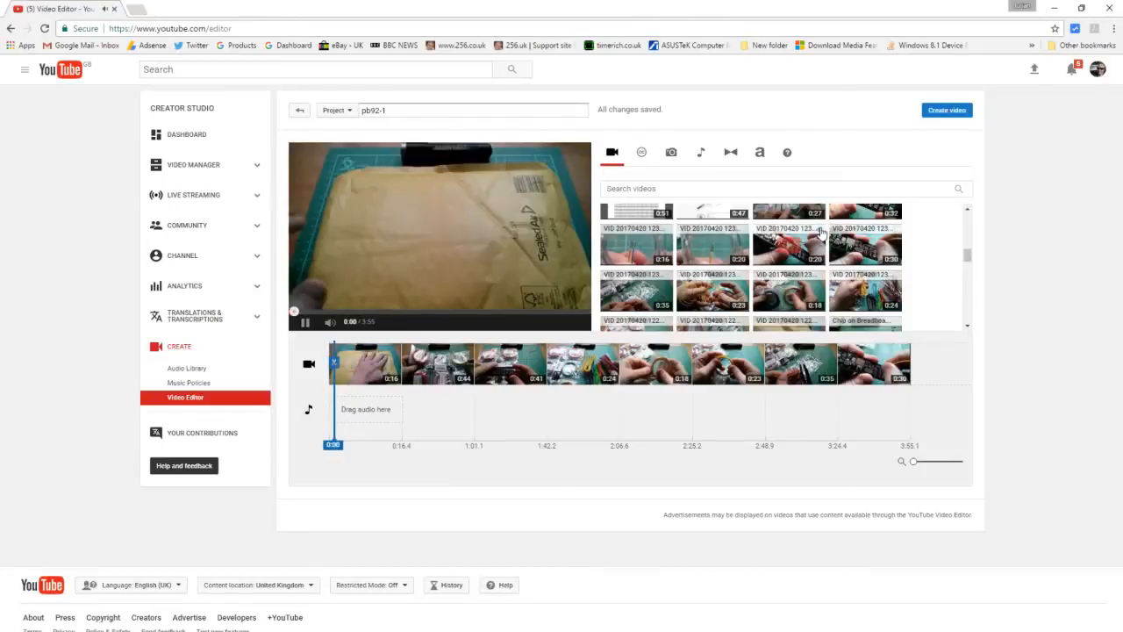
pyautogui.click(820, 231)
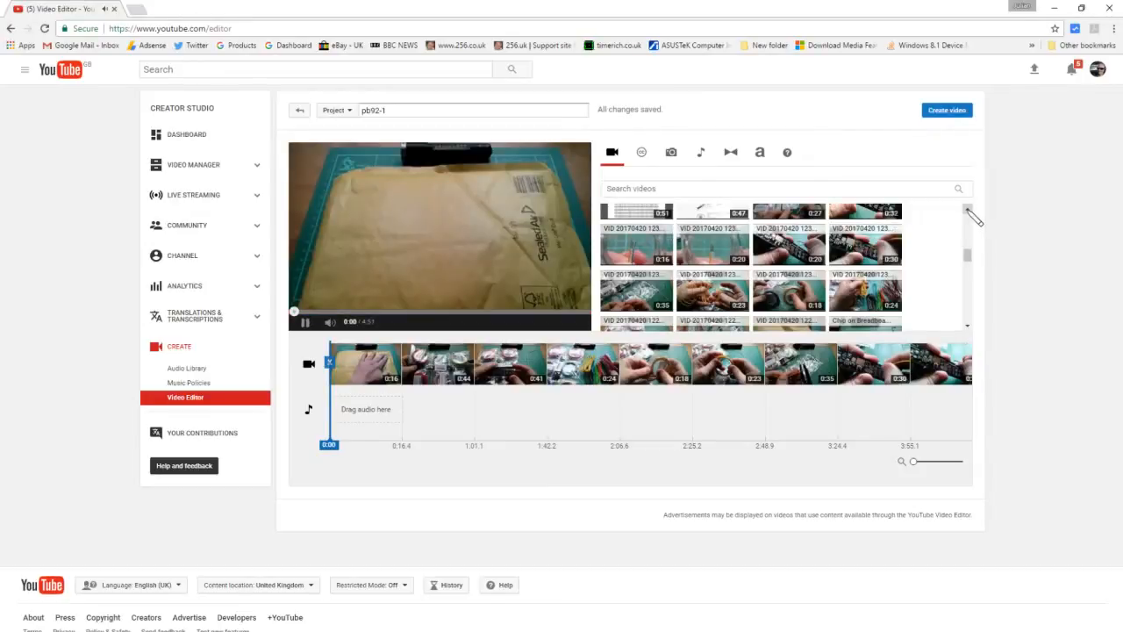
pyautogui.click(966, 209)
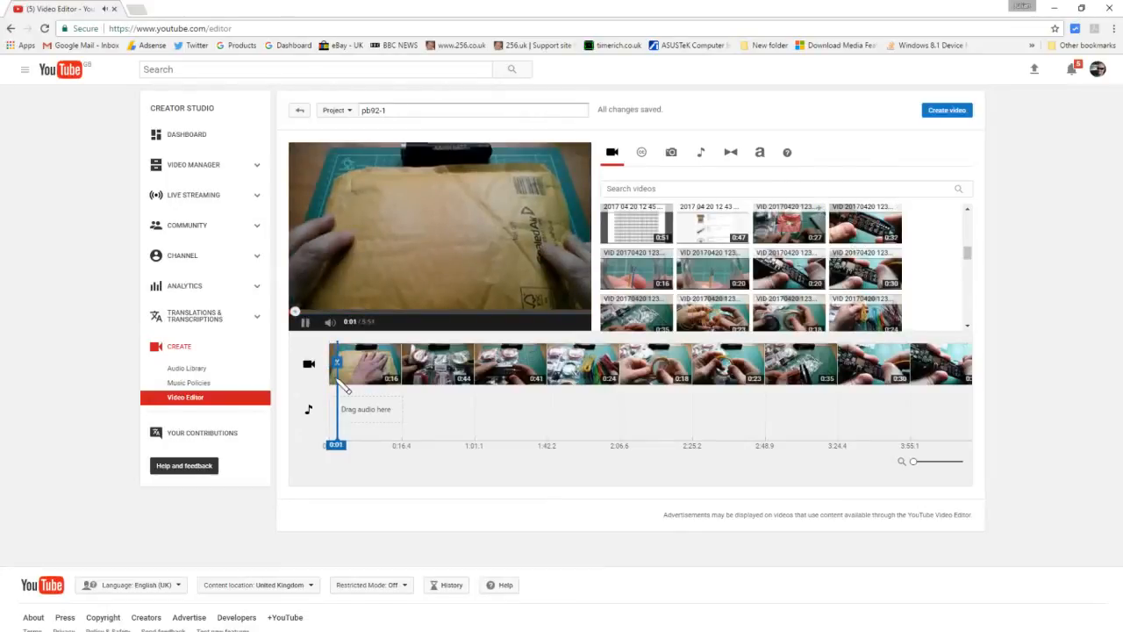
pyautogui.click(305, 322)
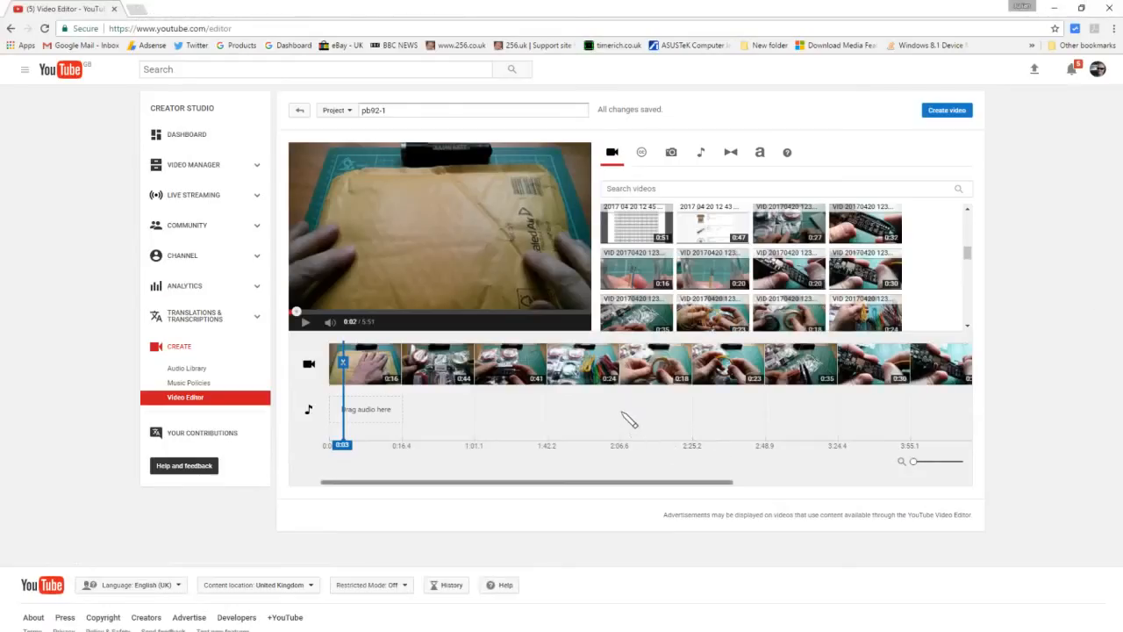
# Review the assembled clips through to the end of the timeline and compare them with the remaining library clips.
pyautogui.moveTo(604, 363)
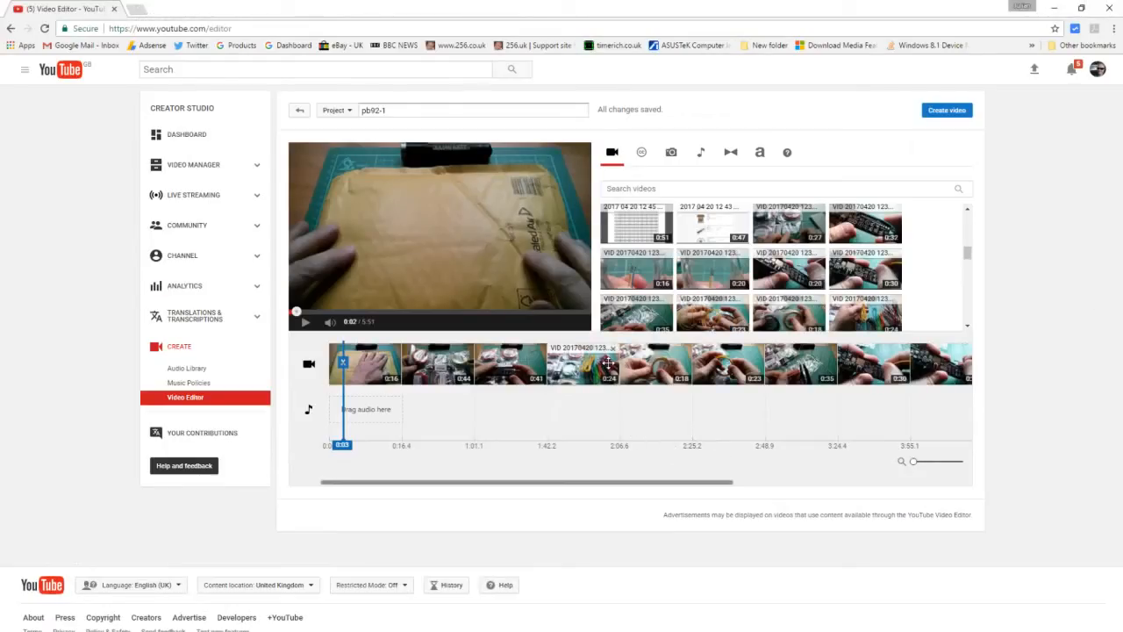
pyautogui.moveTo(742, 360)
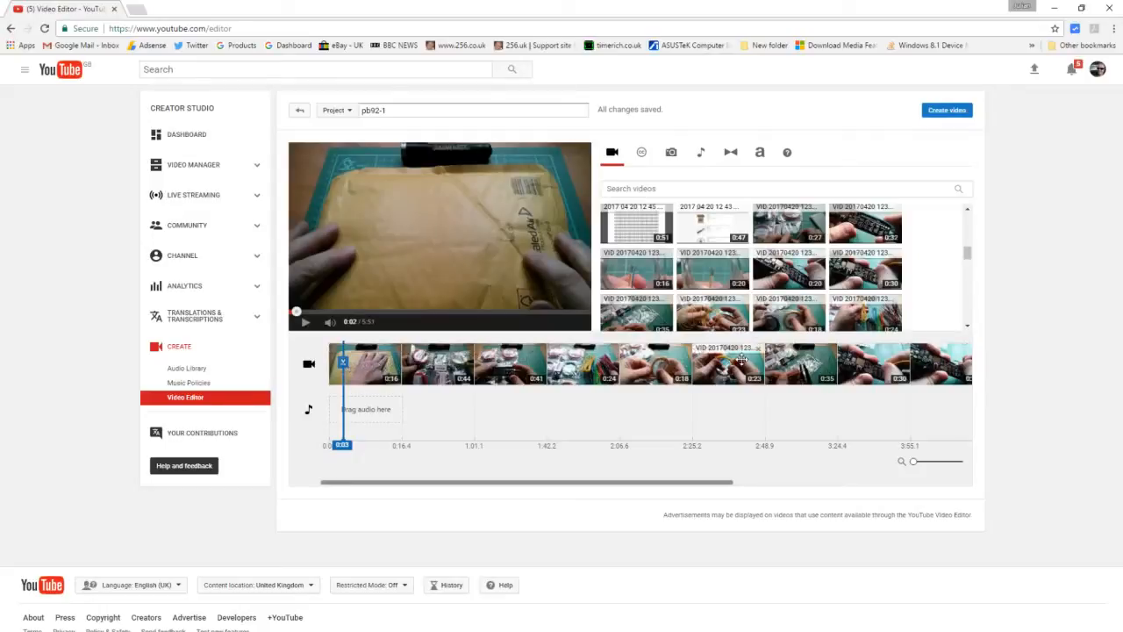
pyautogui.moveTo(373, 367)
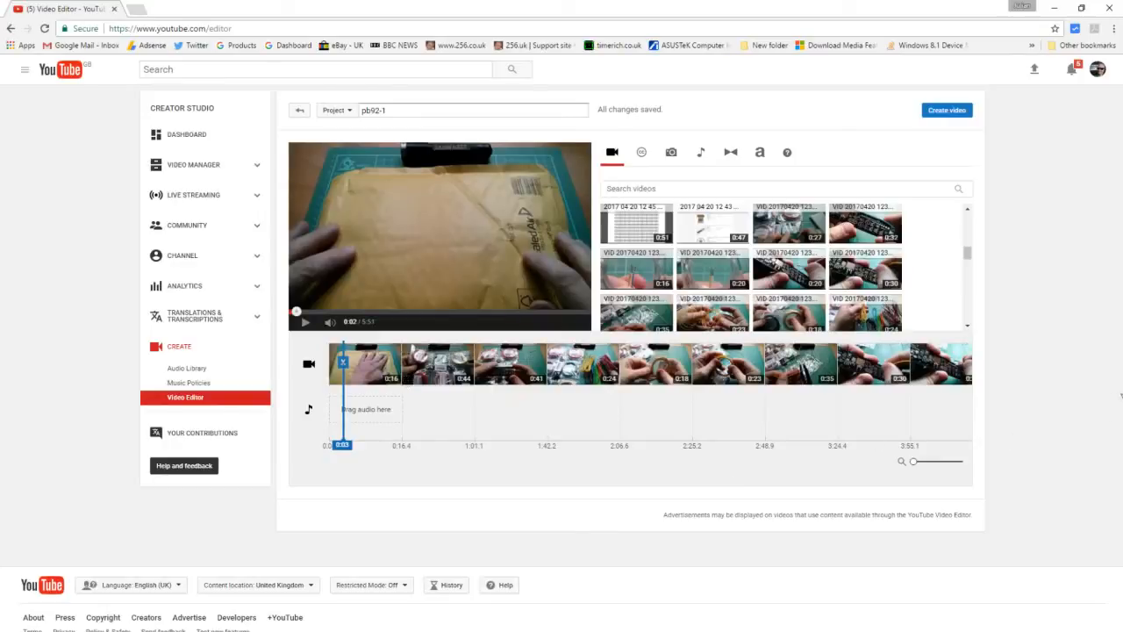
pyautogui.hotkey('alt', 'Tab')
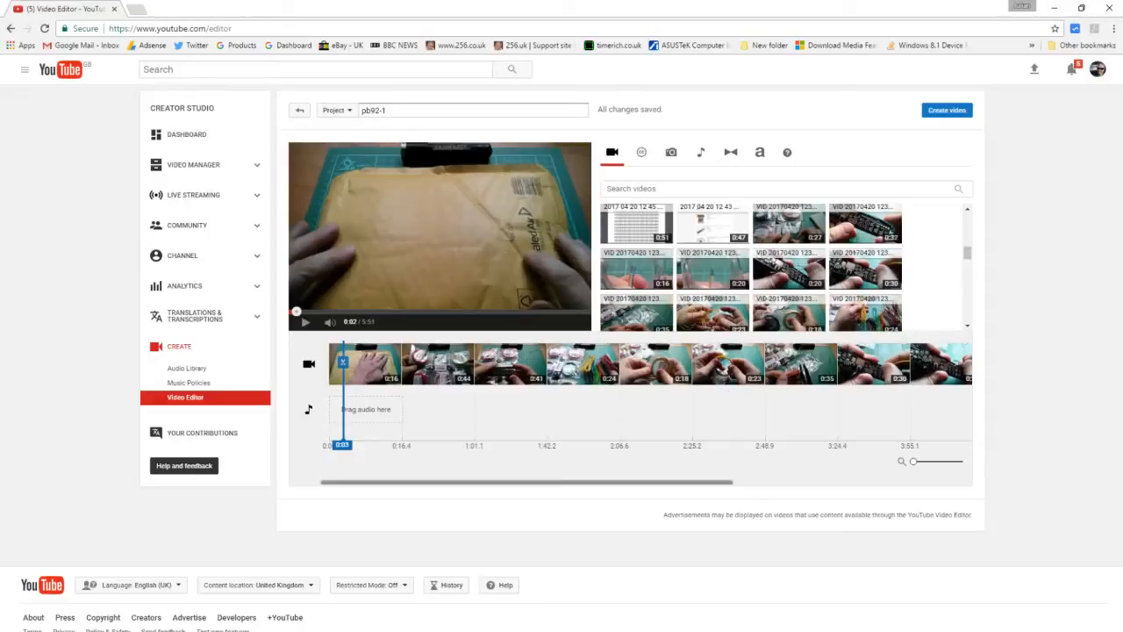
pyautogui.press('End')
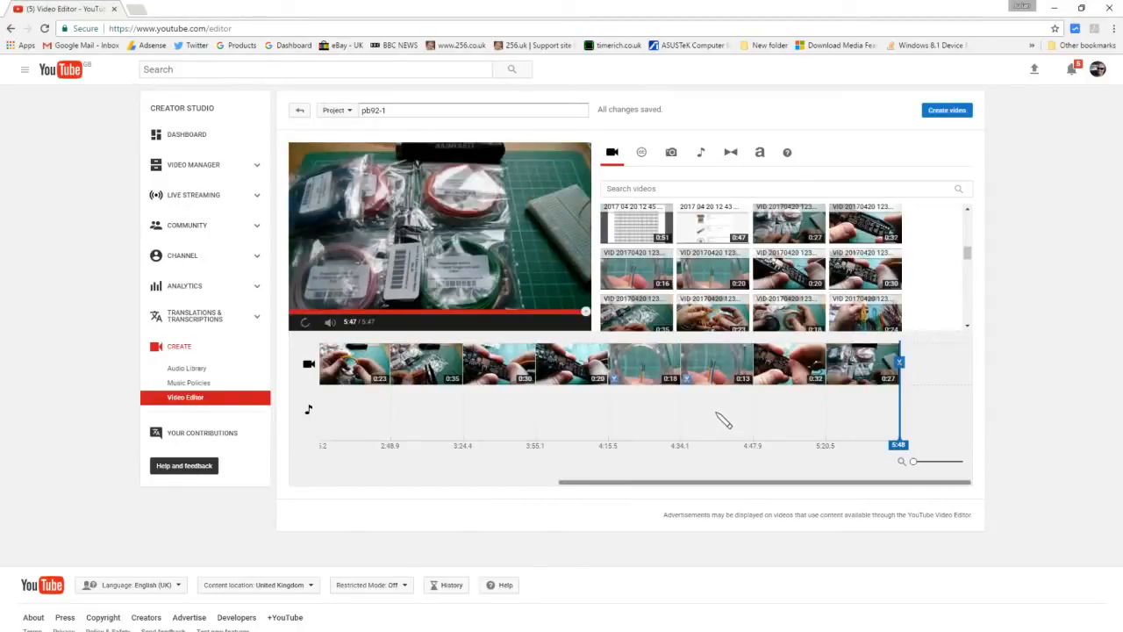
pyautogui.click(896, 399)
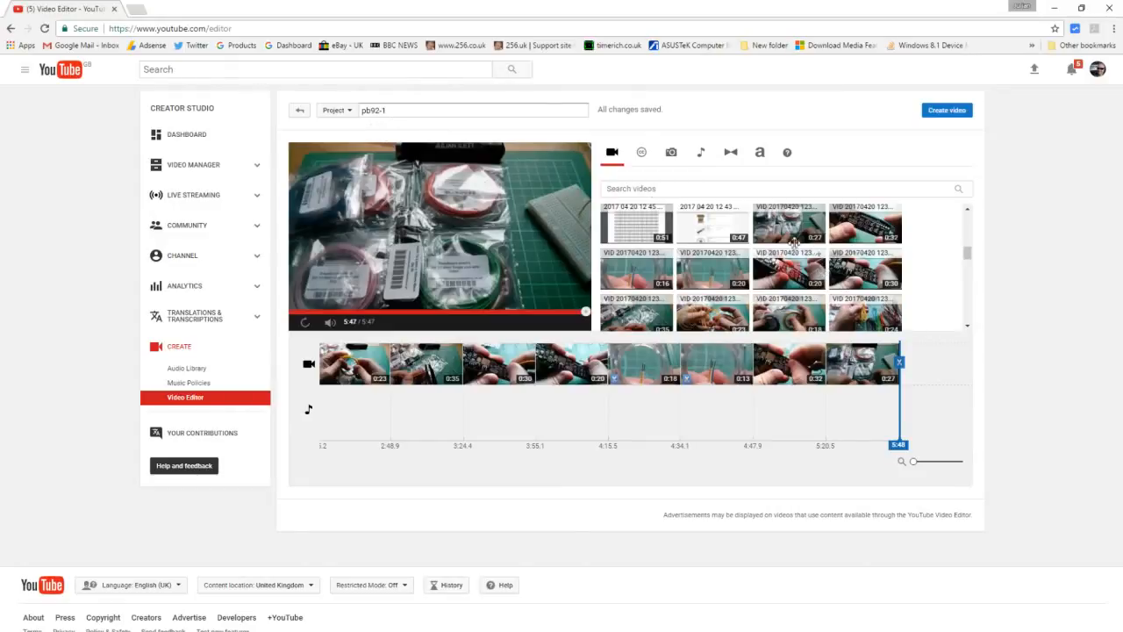
pyautogui.moveTo(728, 225)
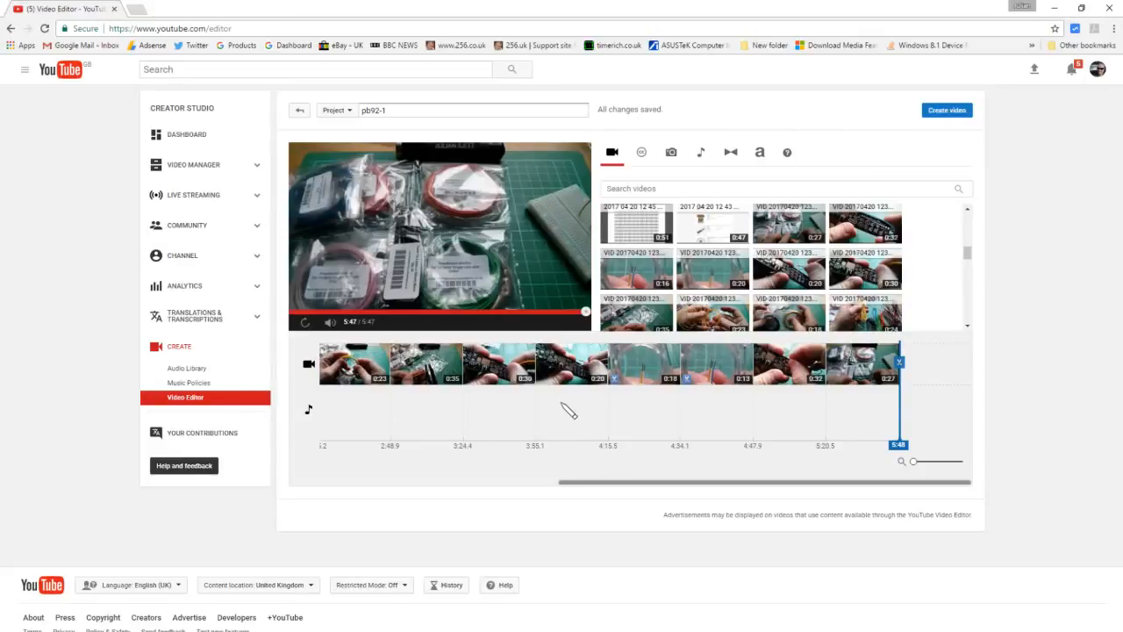
# Create the video from project pb92-1 and open the Video Manager to check its upload.
pyautogui.click(946, 111)
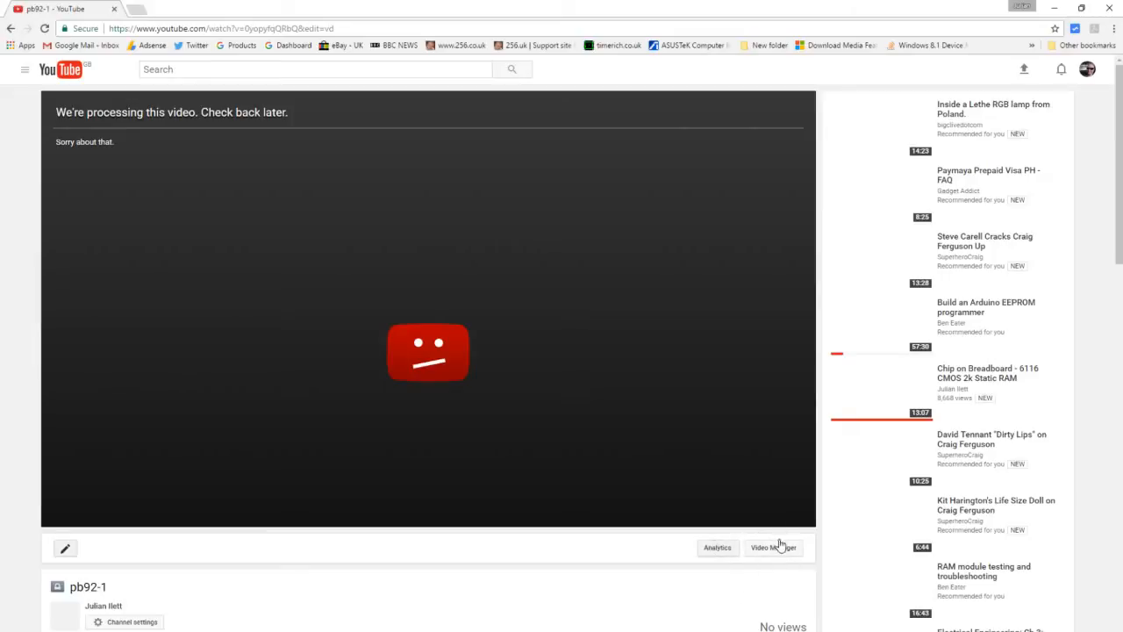
pyautogui.click(779, 546)
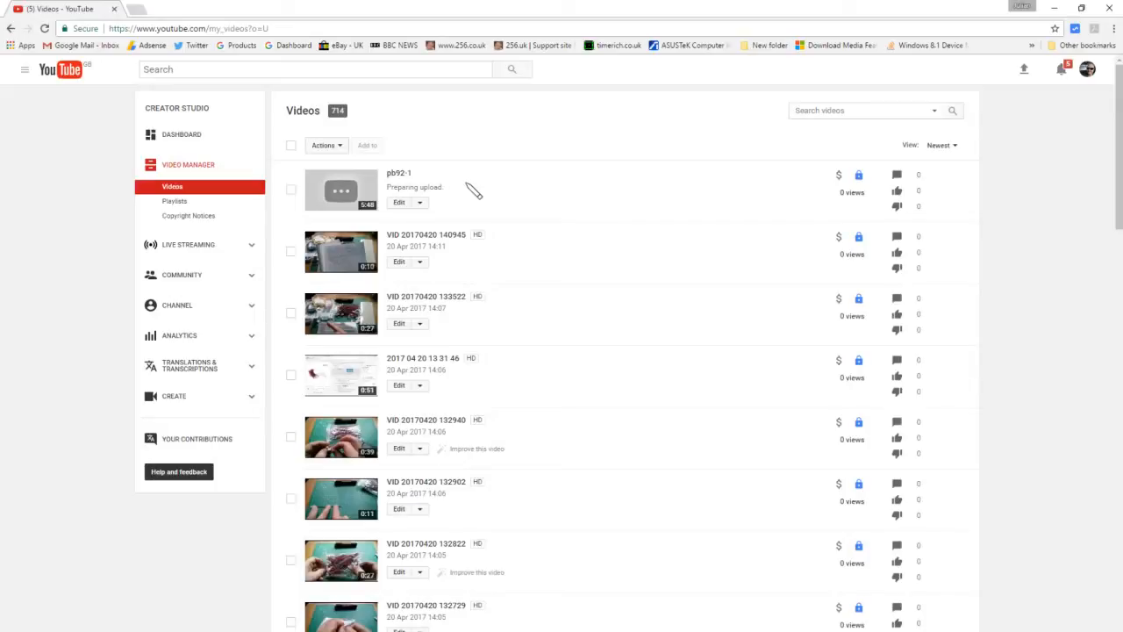
pyautogui.click(176, 400)
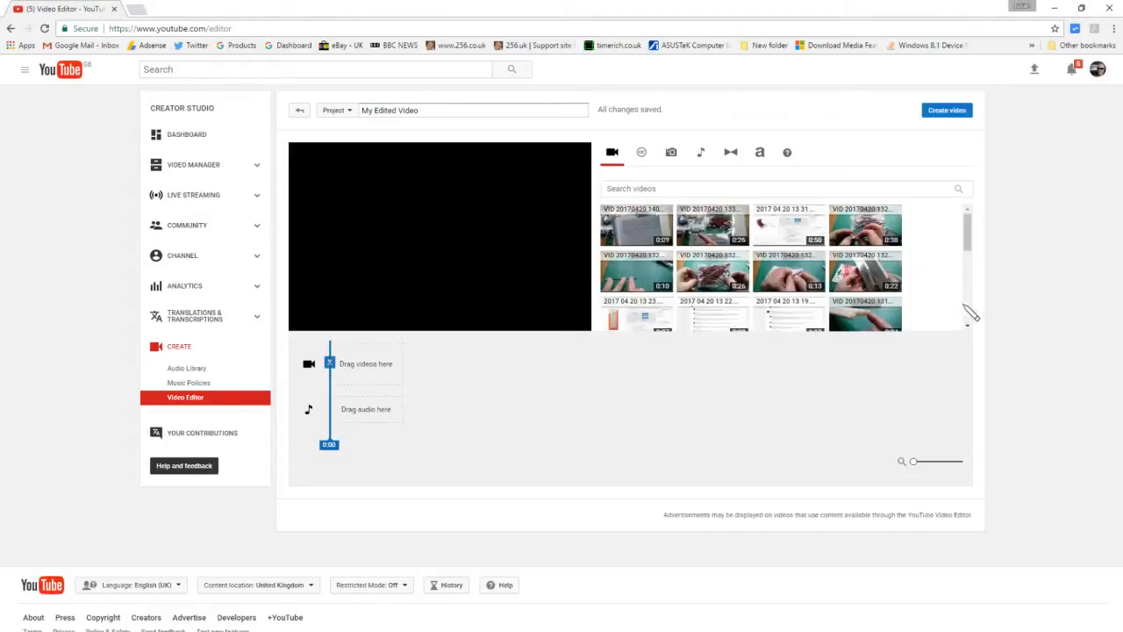
pyautogui.scroll(-2, 972, 313)
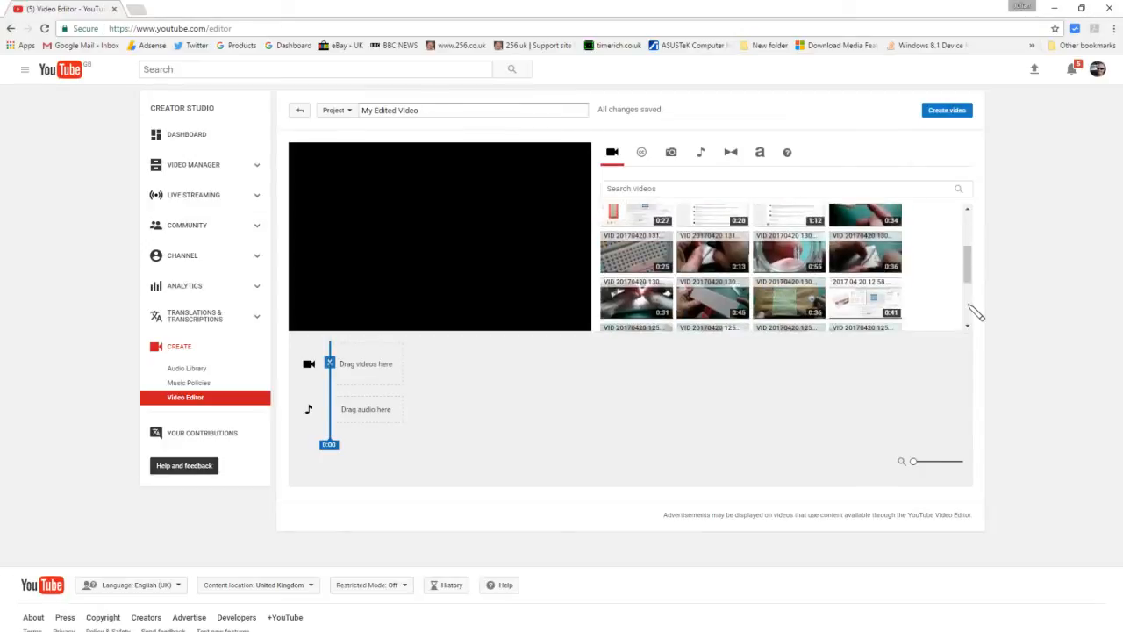
pyautogui.scroll(-3, 977, 318)
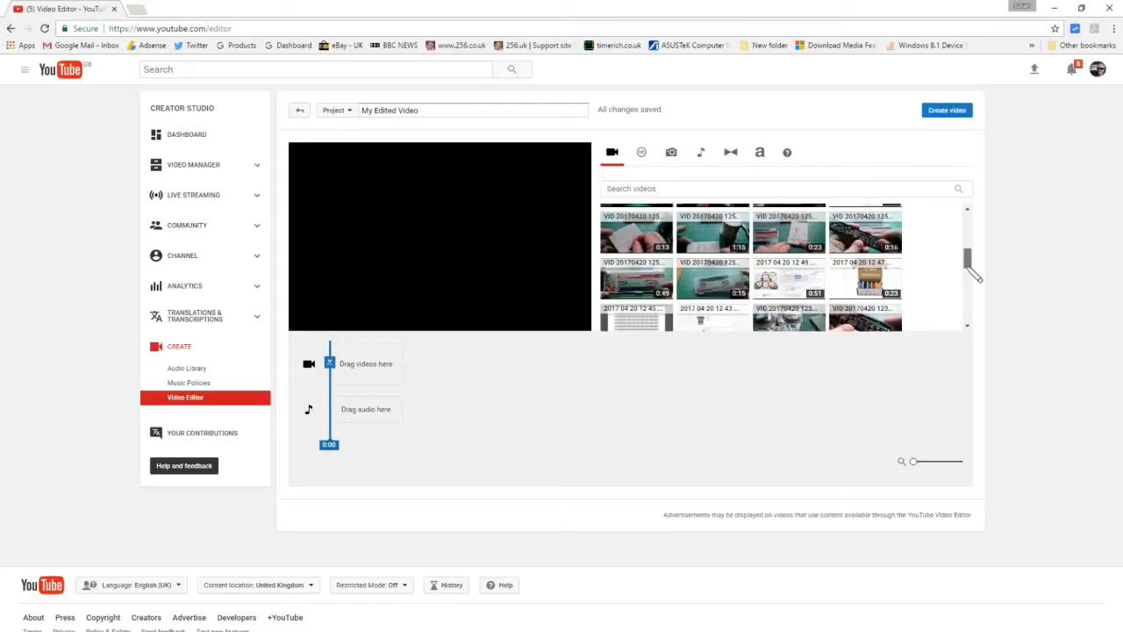
pyautogui.scroll(-2, 971, 275)
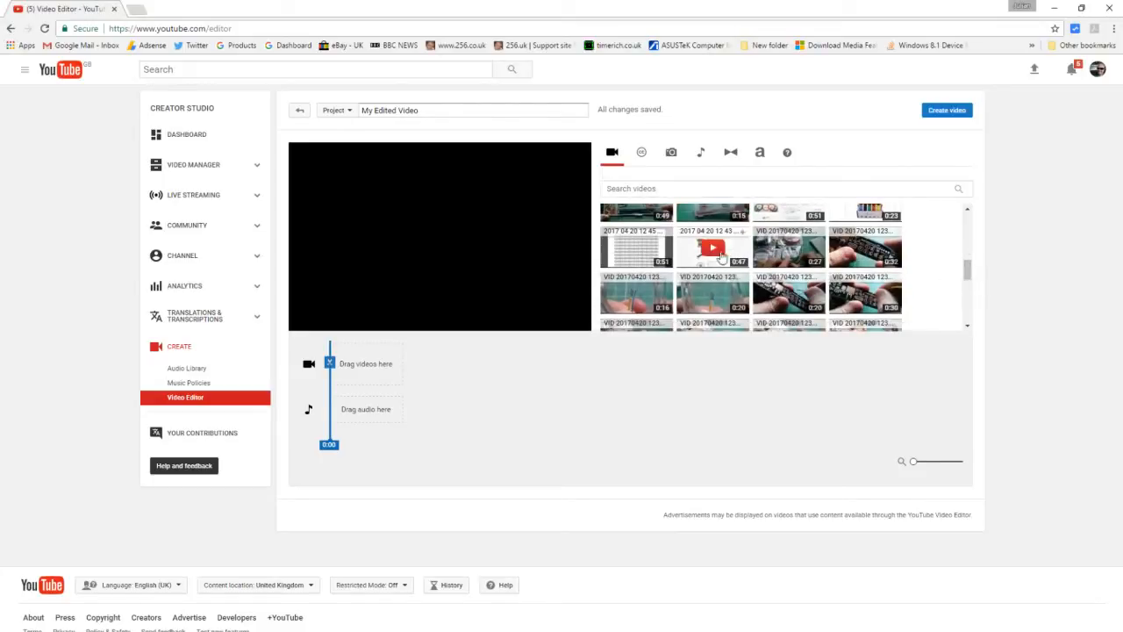
pyautogui.click(743, 236)
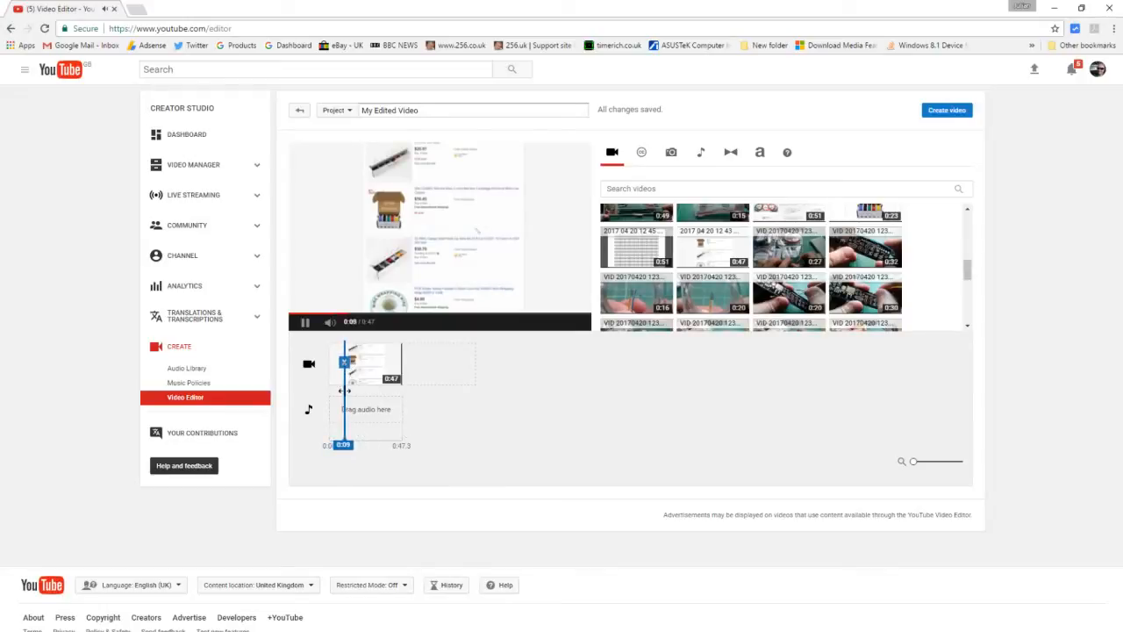
# Preview the screen capture's opening to find the cut point, split it at 0:06 and remove the leading piece.
pyautogui.moveTo(344, 394); pyautogui.dragTo(335, 394)
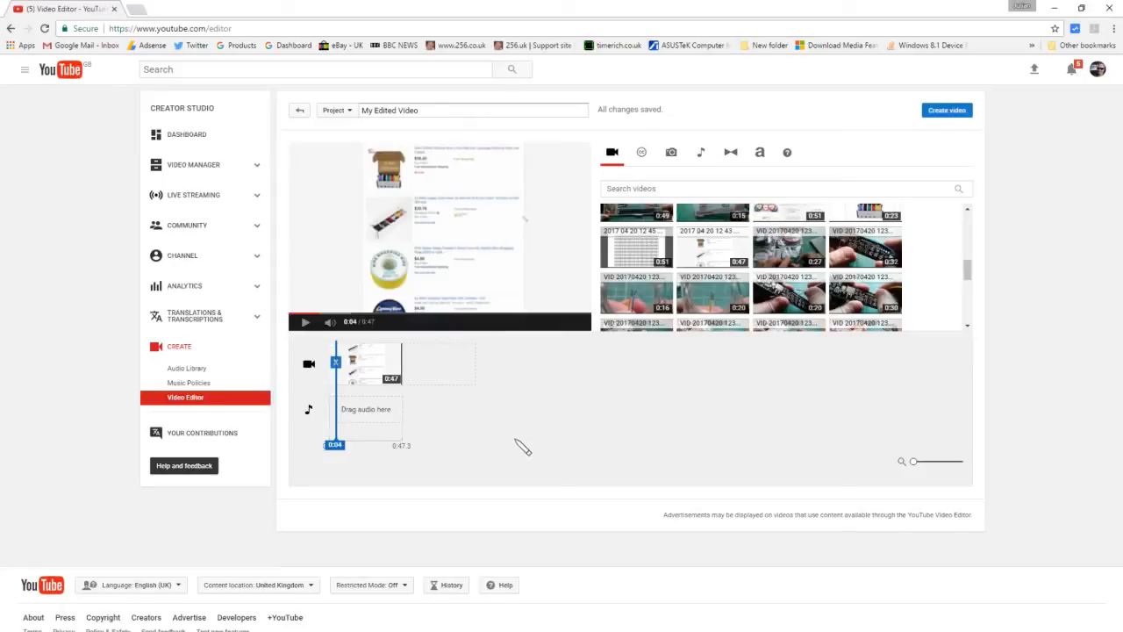
pyautogui.click(305, 322)
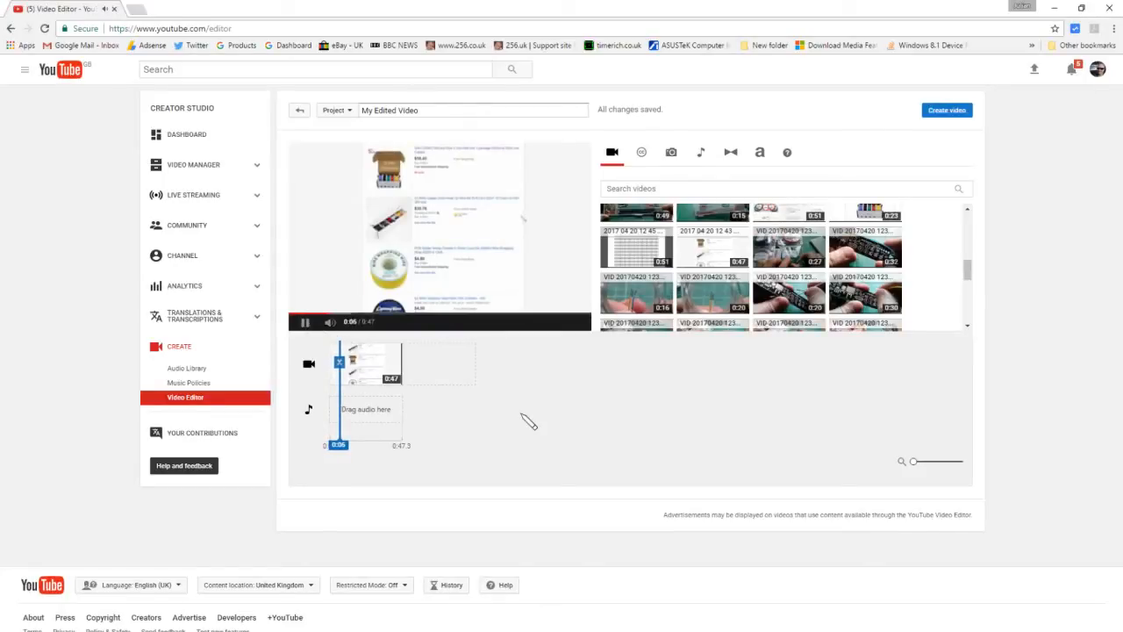
pyautogui.click(304, 322)
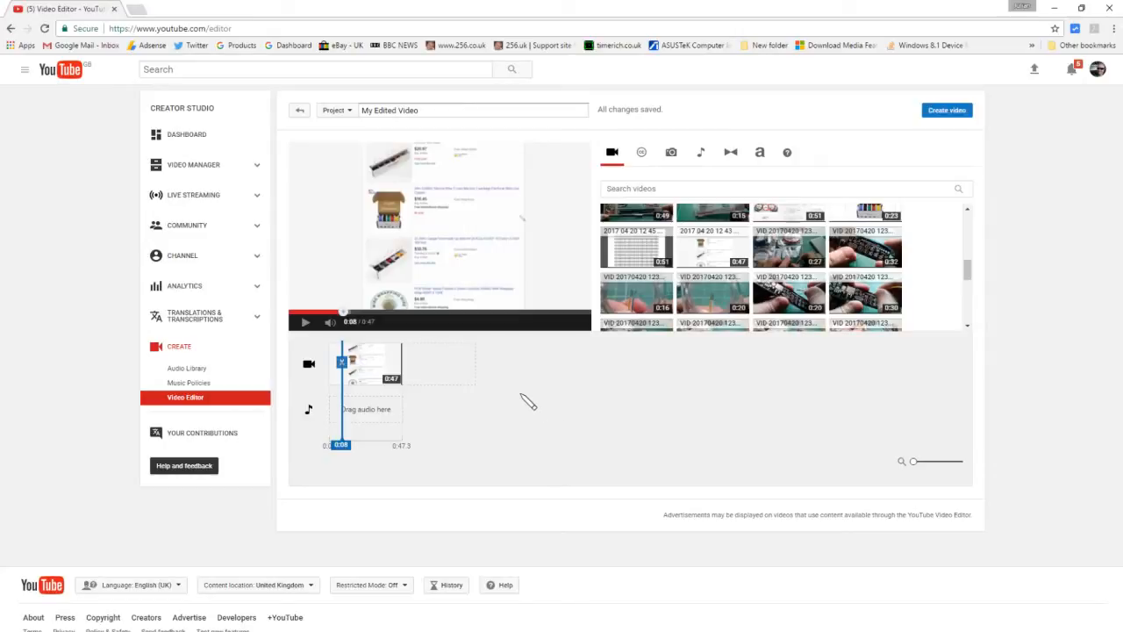
pyautogui.click(344, 395)
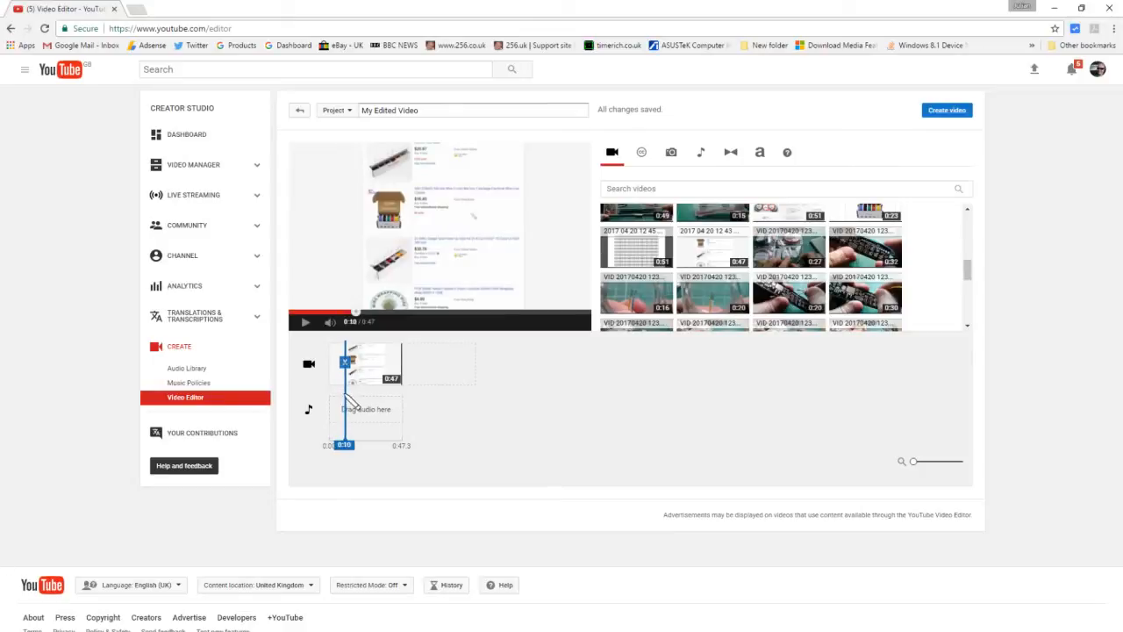
pyautogui.click(321, 400)
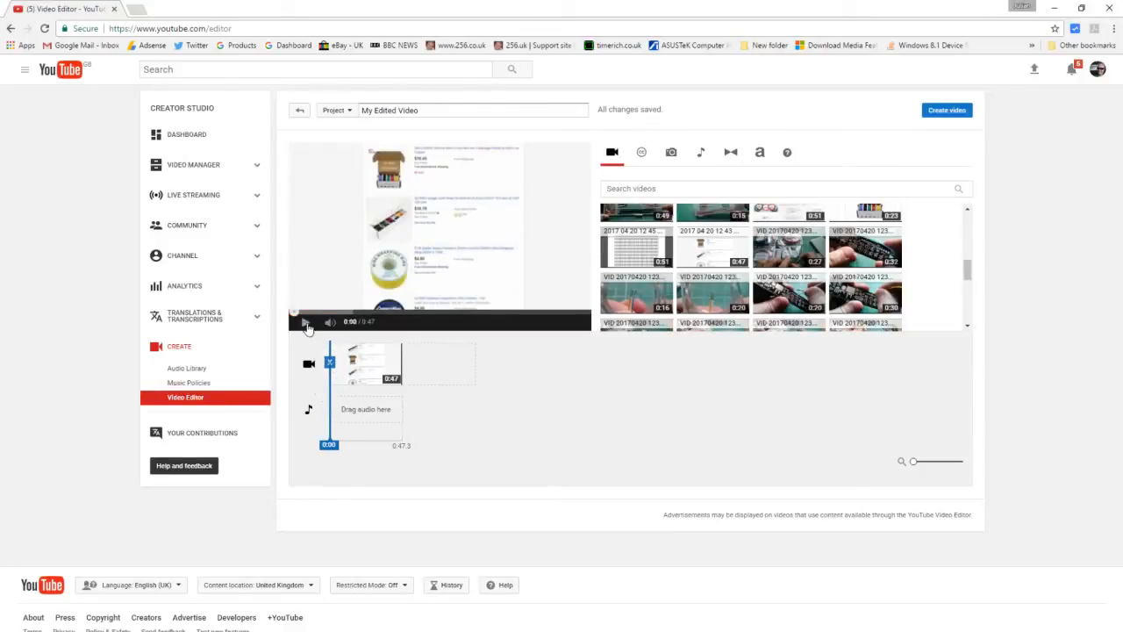
pyautogui.click(306, 324)
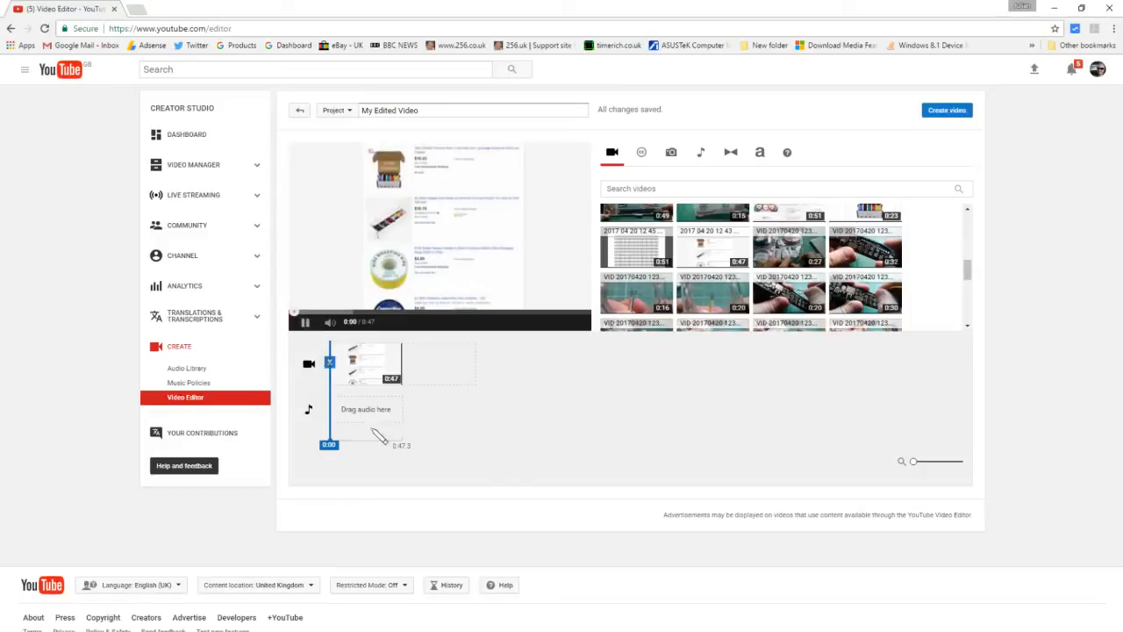
pyautogui.click(339, 361)
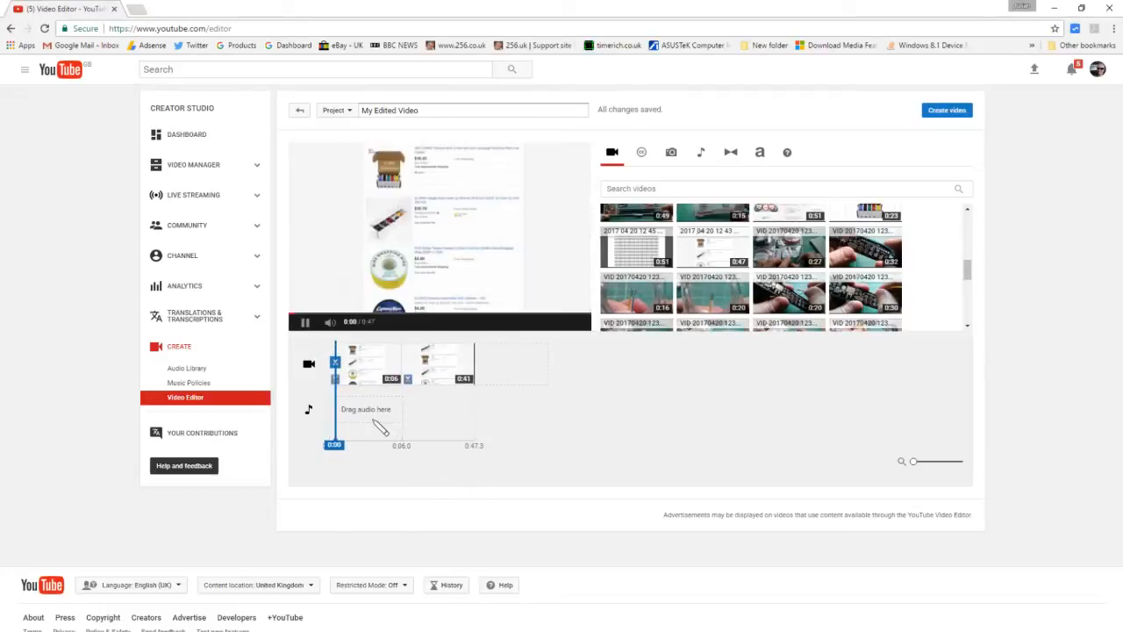
pyautogui.click(395, 349)
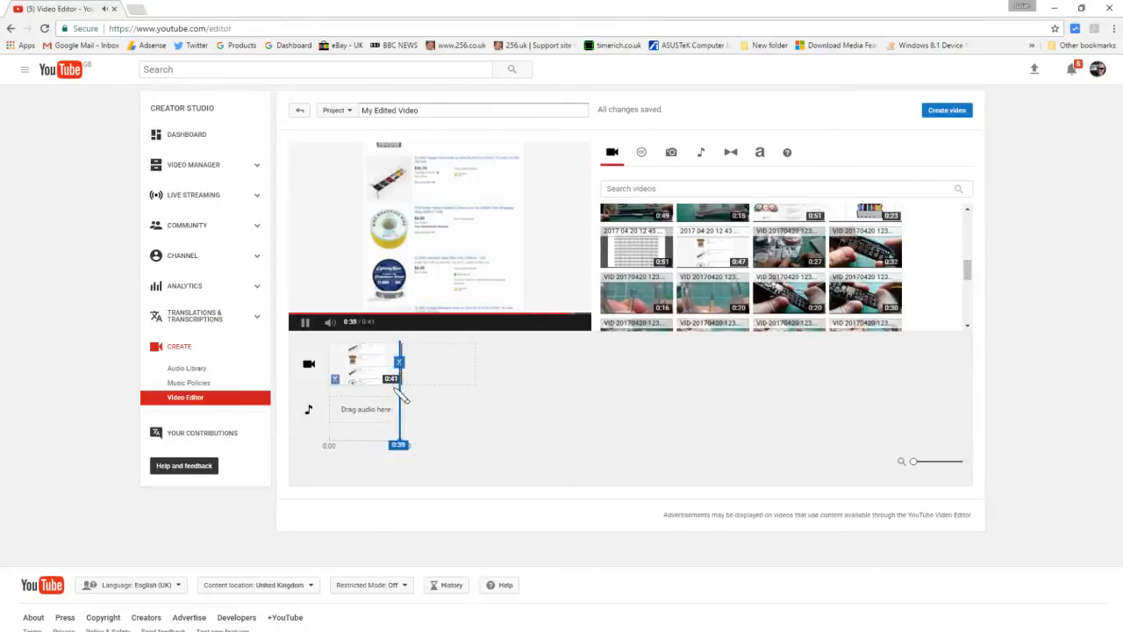
# Split the first screen capture near its end at about 0:38, remove the trailing piece and pause playback.
pyautogui.click(393, 395)
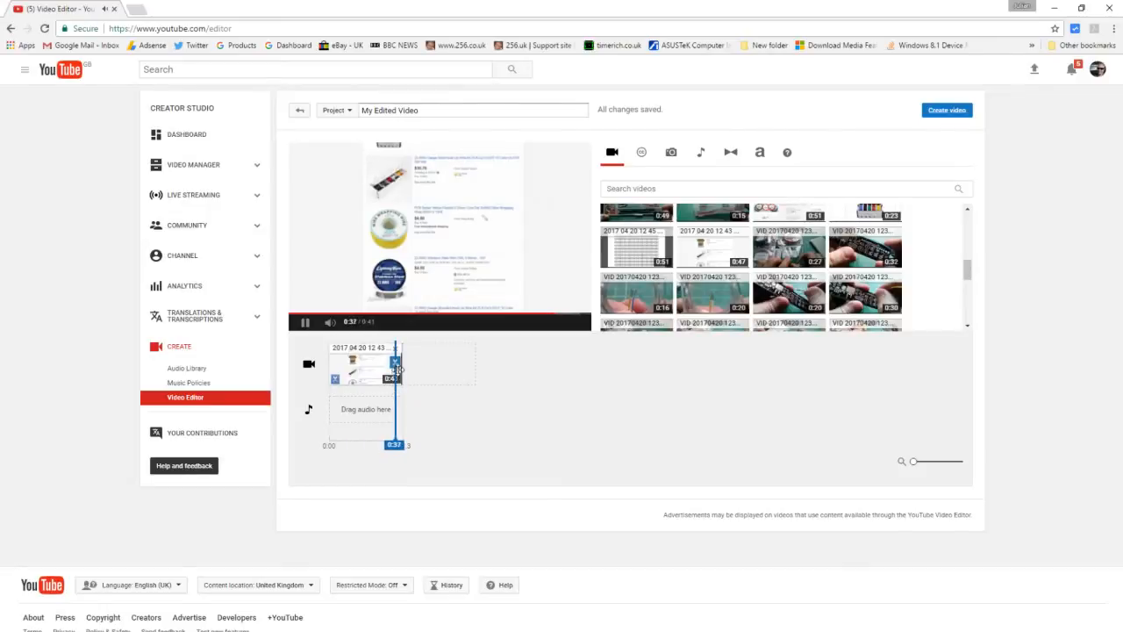
pyautogui.click(397, 361)
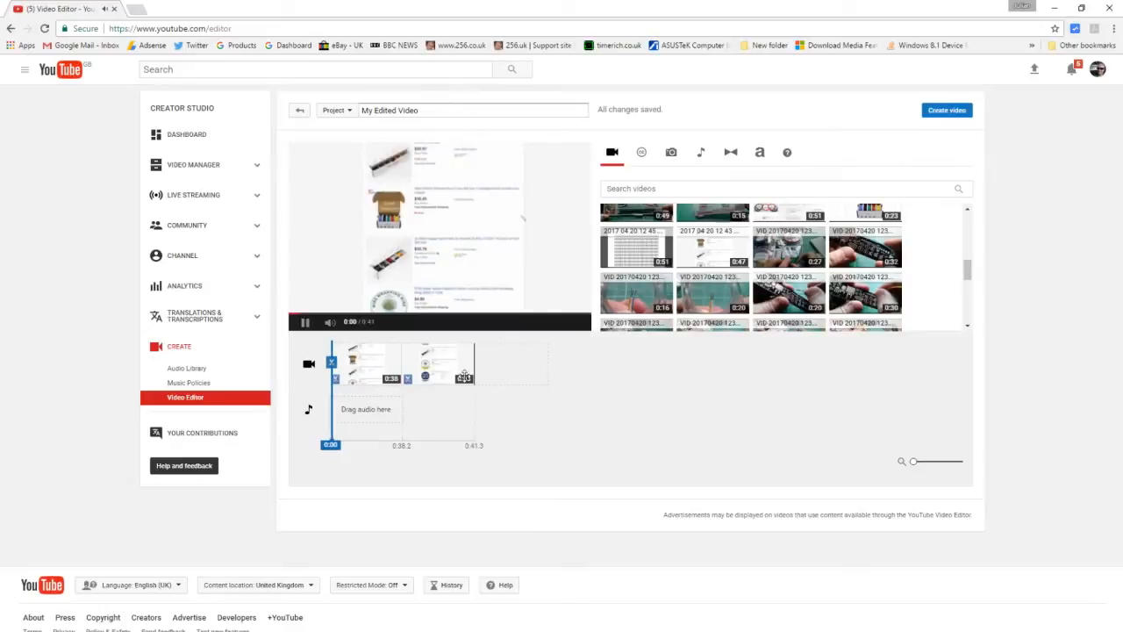
pyautogui.click(471, 351)
pyautogui.press('space')
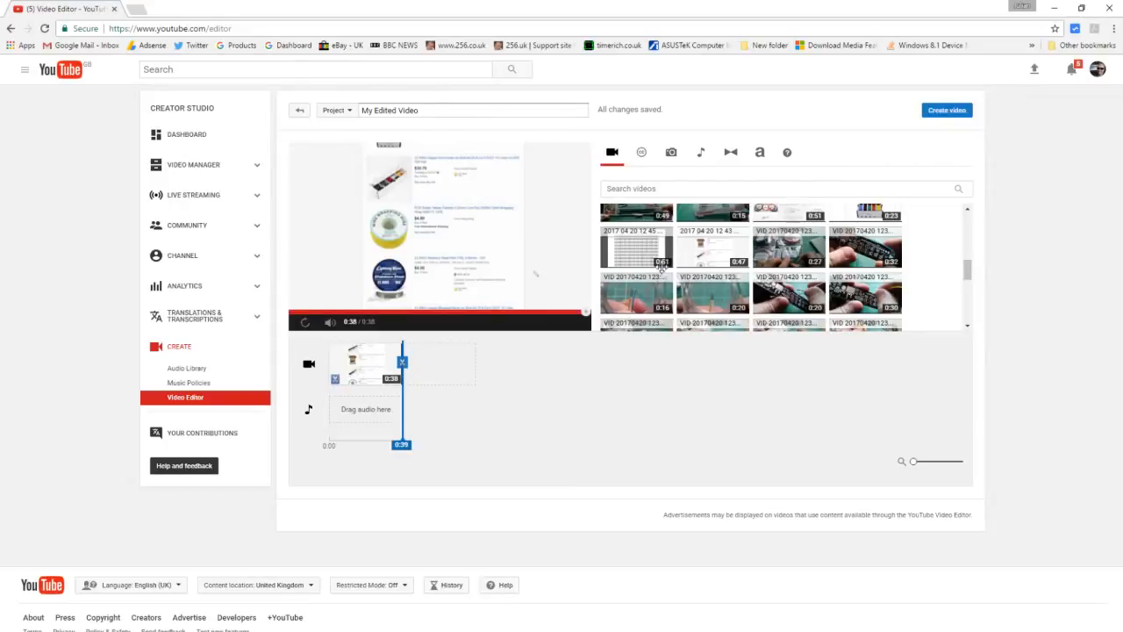
pyautogui.click(667, 236)
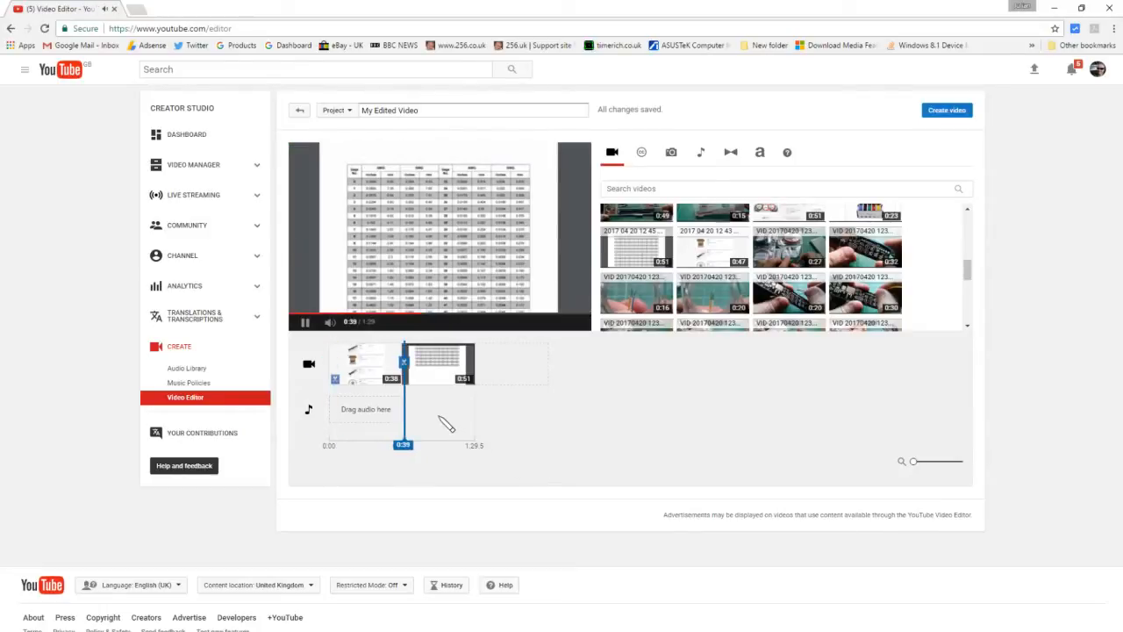
pyautogui.click(409, 363)
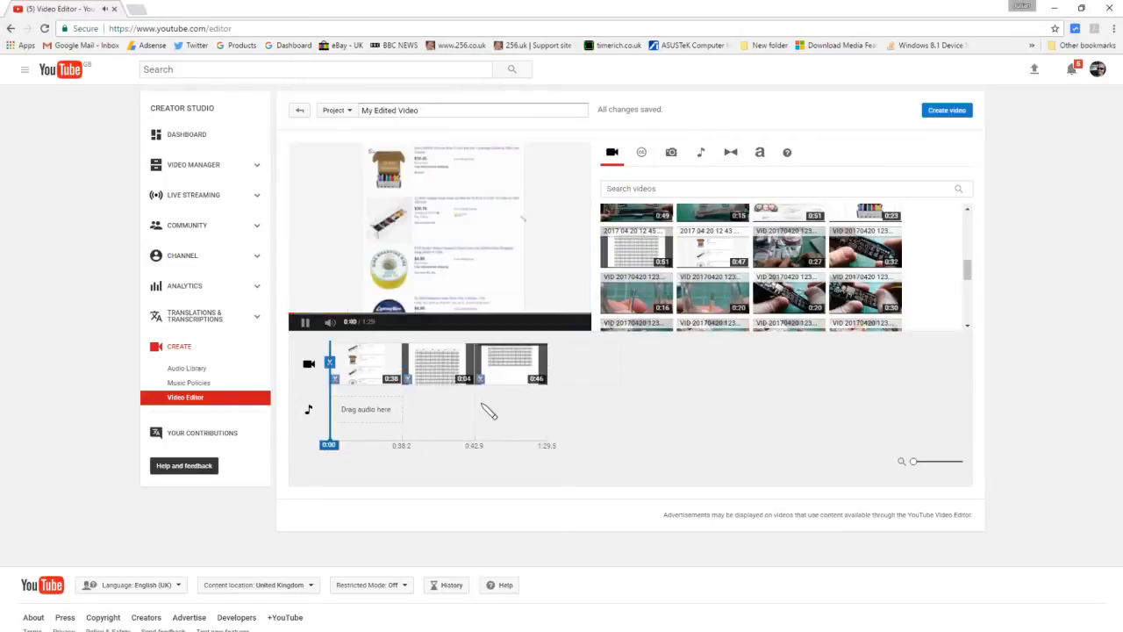
pyautogui.click(467, 349)
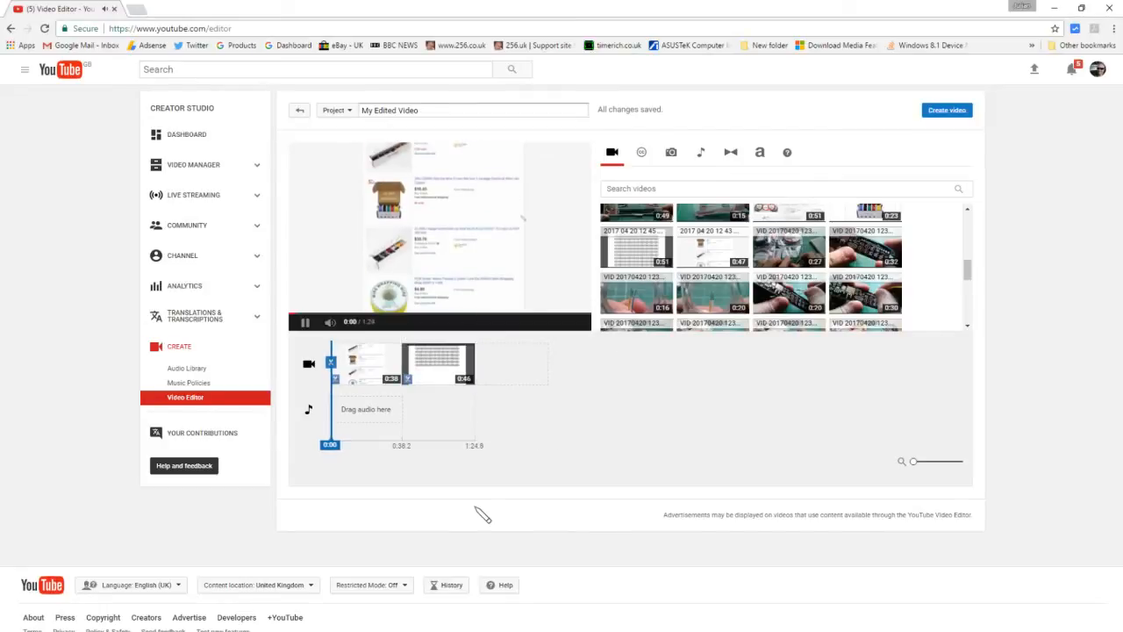
# Split the second capture at about 1:23 on the timeline, remove the trailing piece and preview the join between the captures.
pyautogui.click(462, 397)
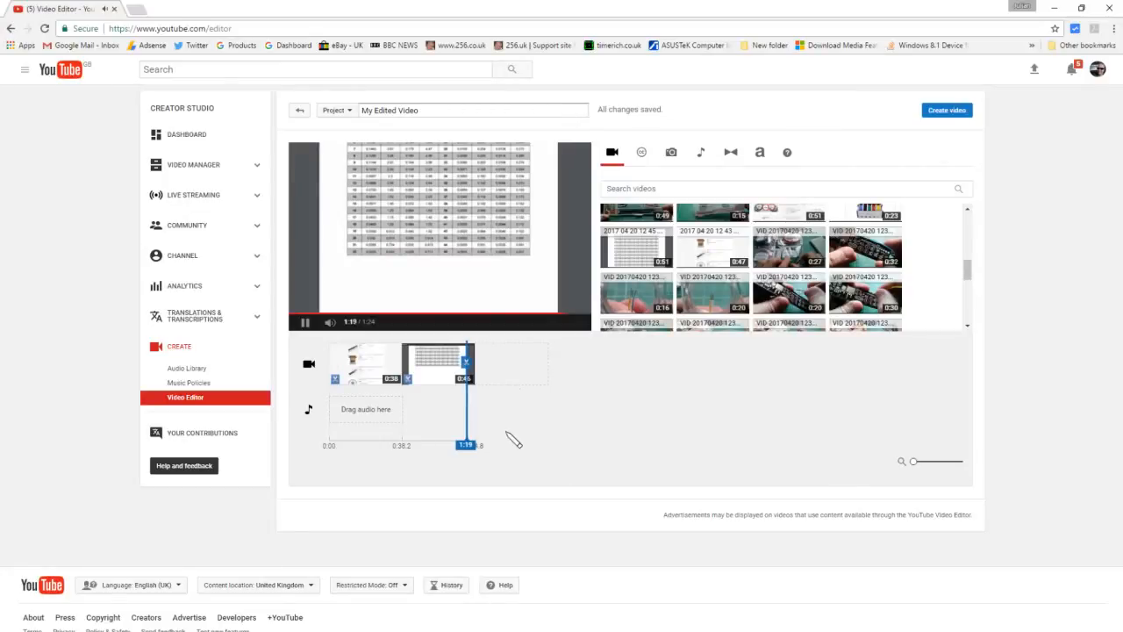
pyautogui.click(471, 363)
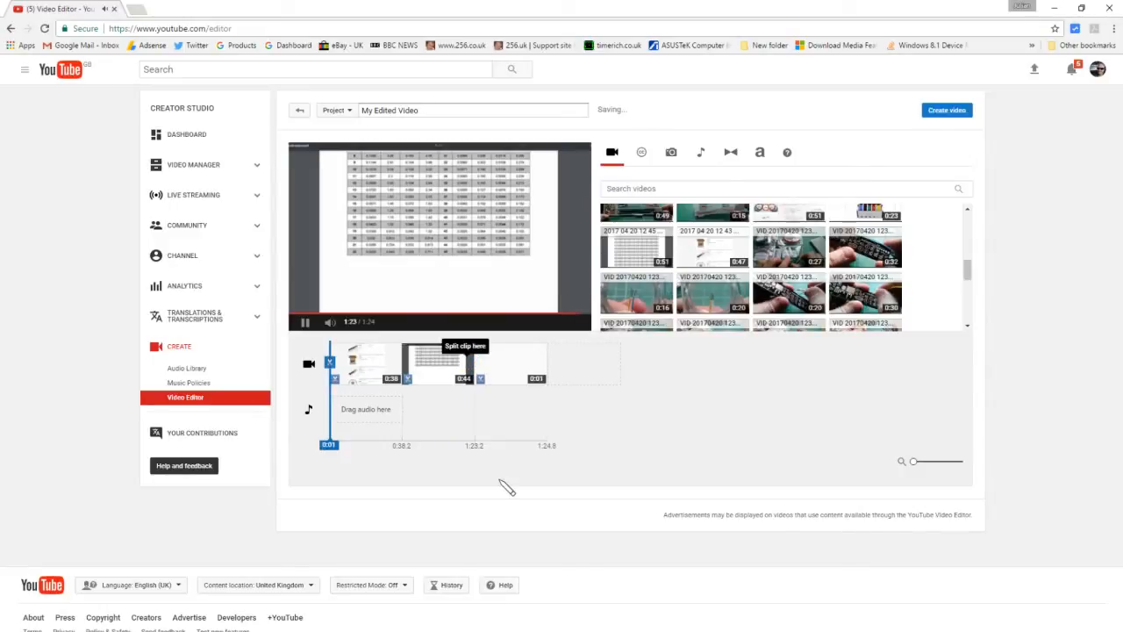
pyautogui.click(540, 349)
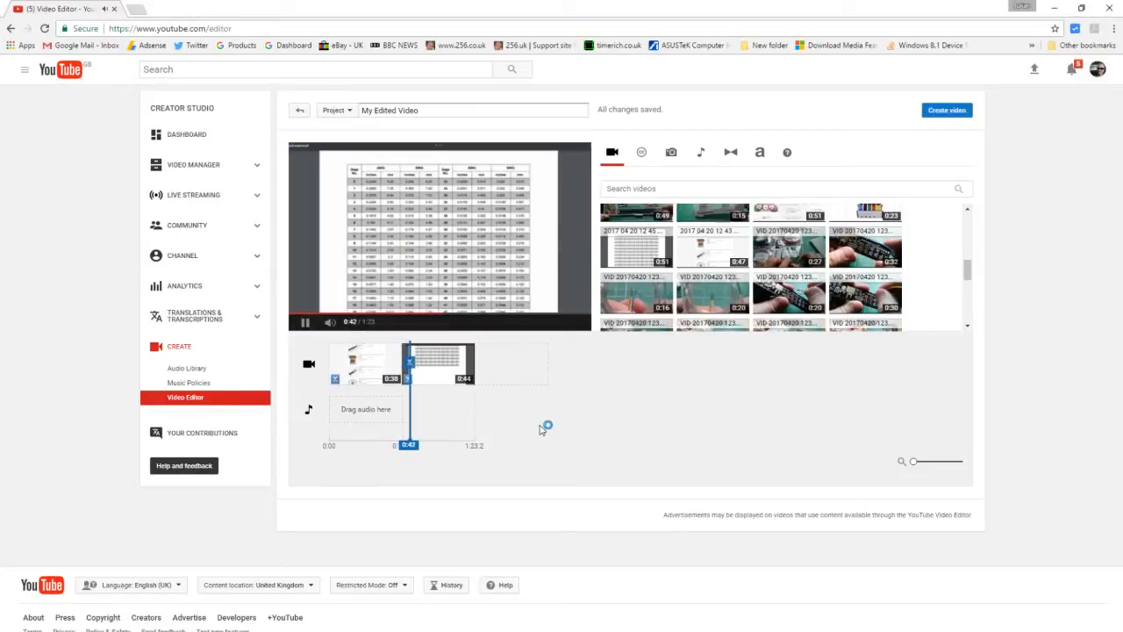
pyautogui.click(305, 322)
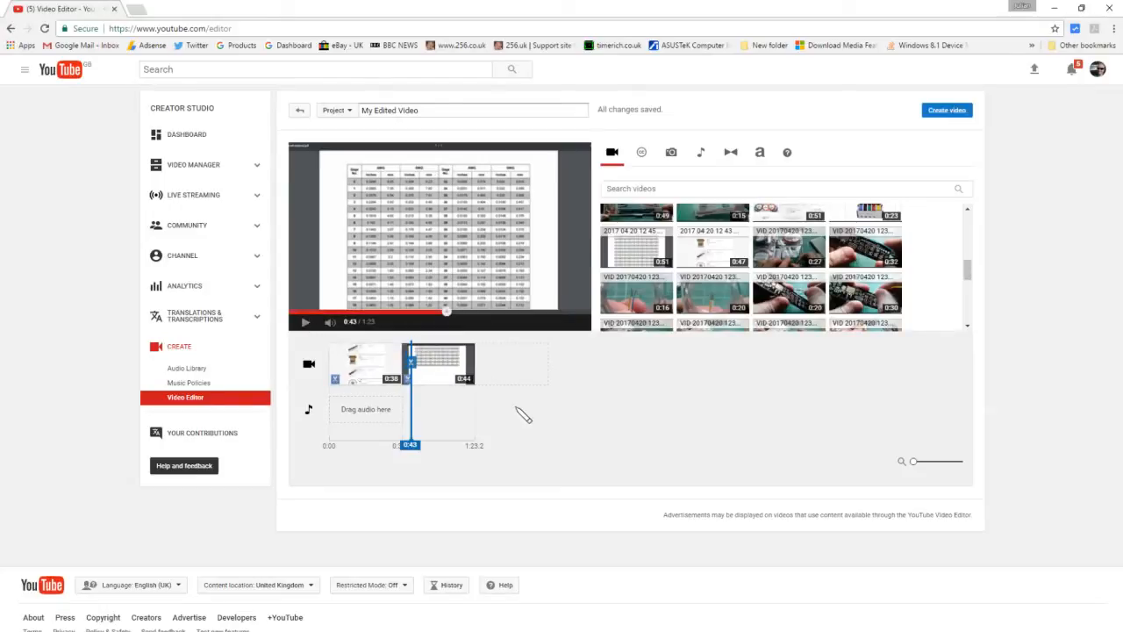
pyautogui.click(968, 210)
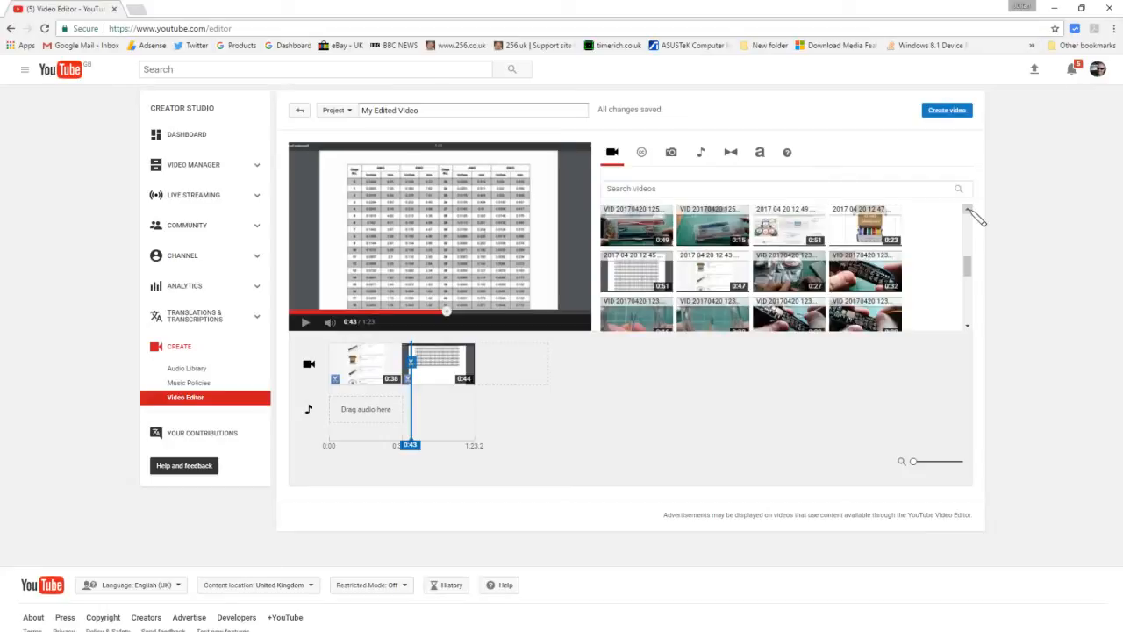
pyautogui.click(968, 209)
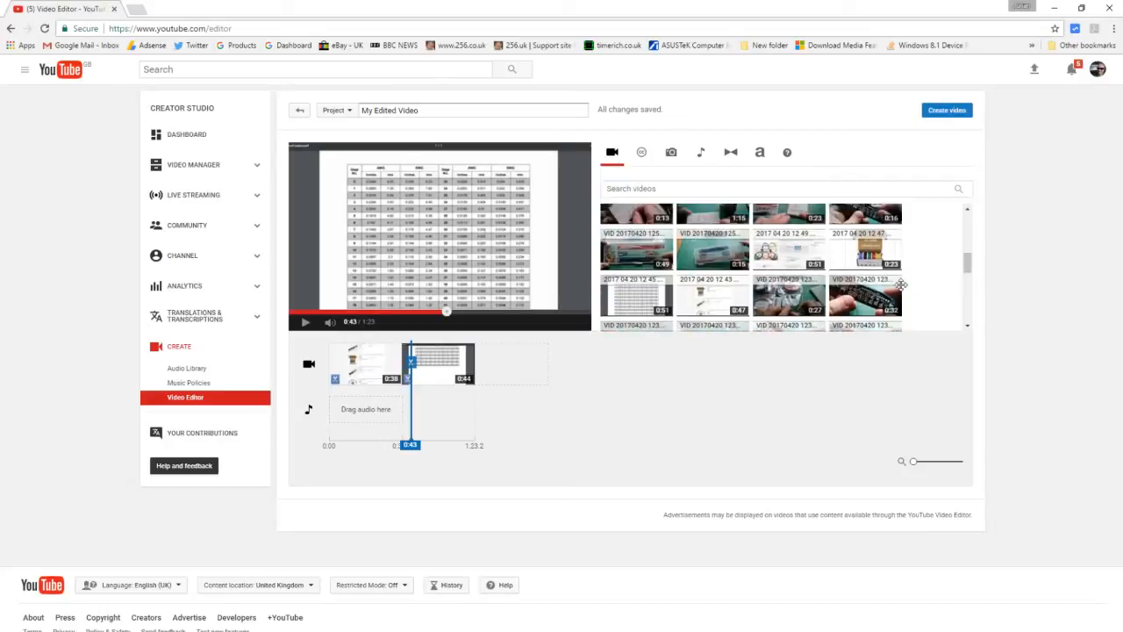
pyautogui.click(896, 239)
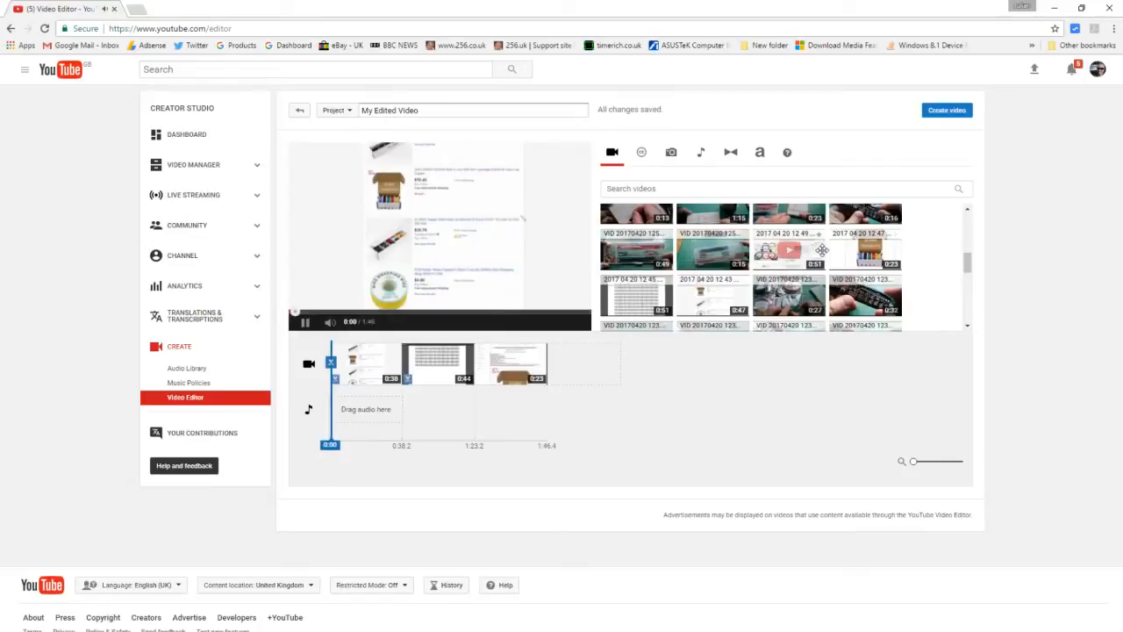
pyautogui.click(818, 237)
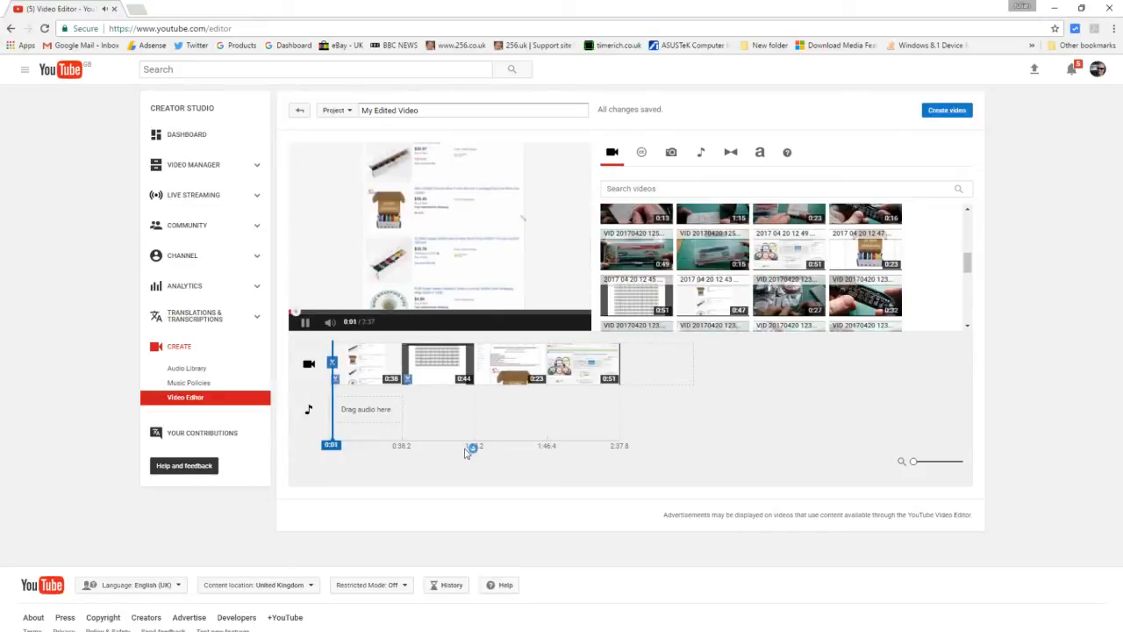
pyautogui.click(467, 449)
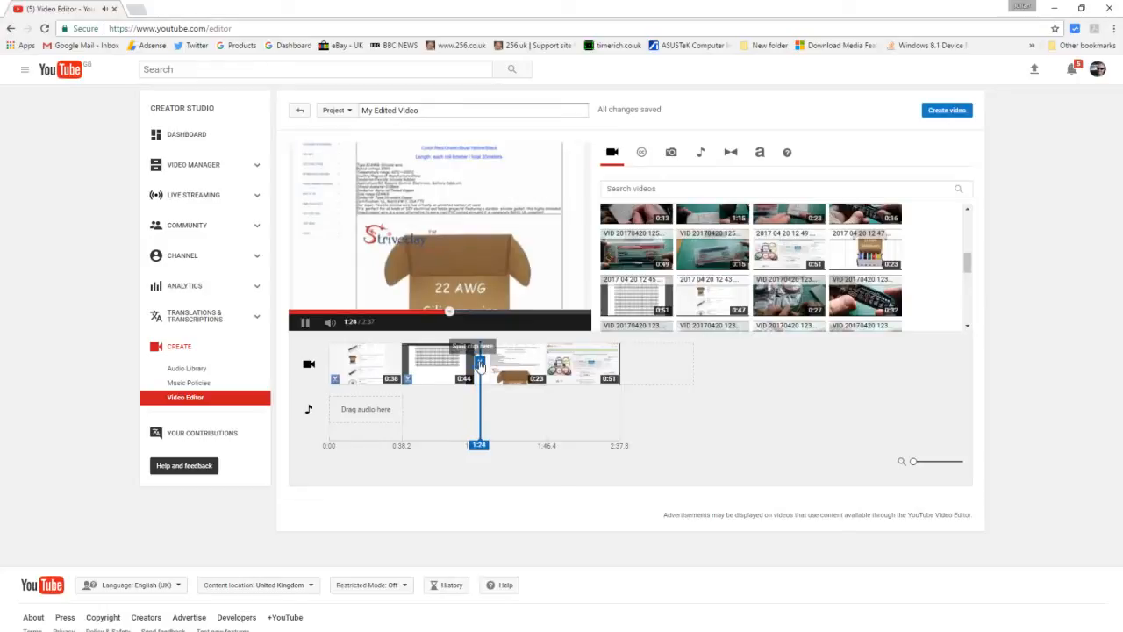
pyautogui.moveTo(480, 364); pyautogui.dragTo(493, 366)
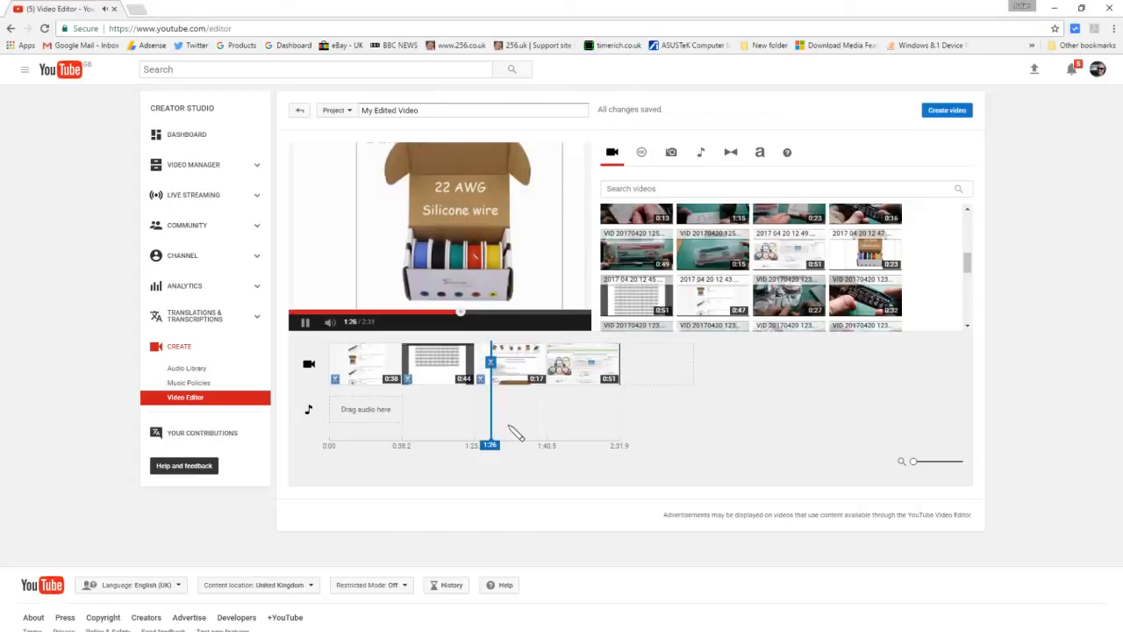
pyautogui.click(536, 406)
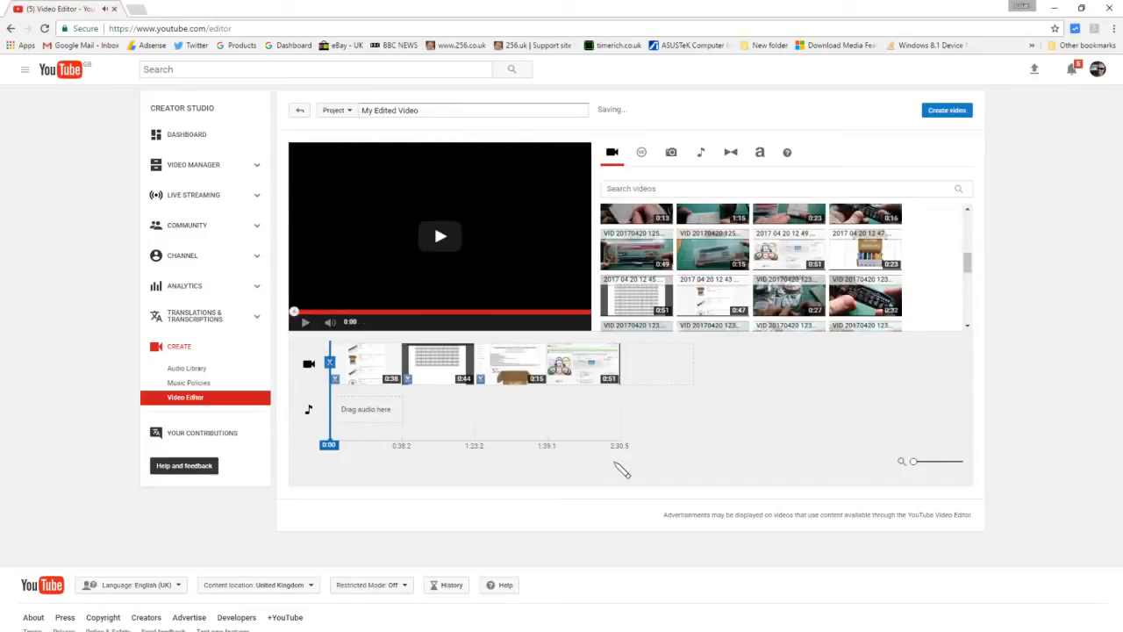
pyautogui.press('space')
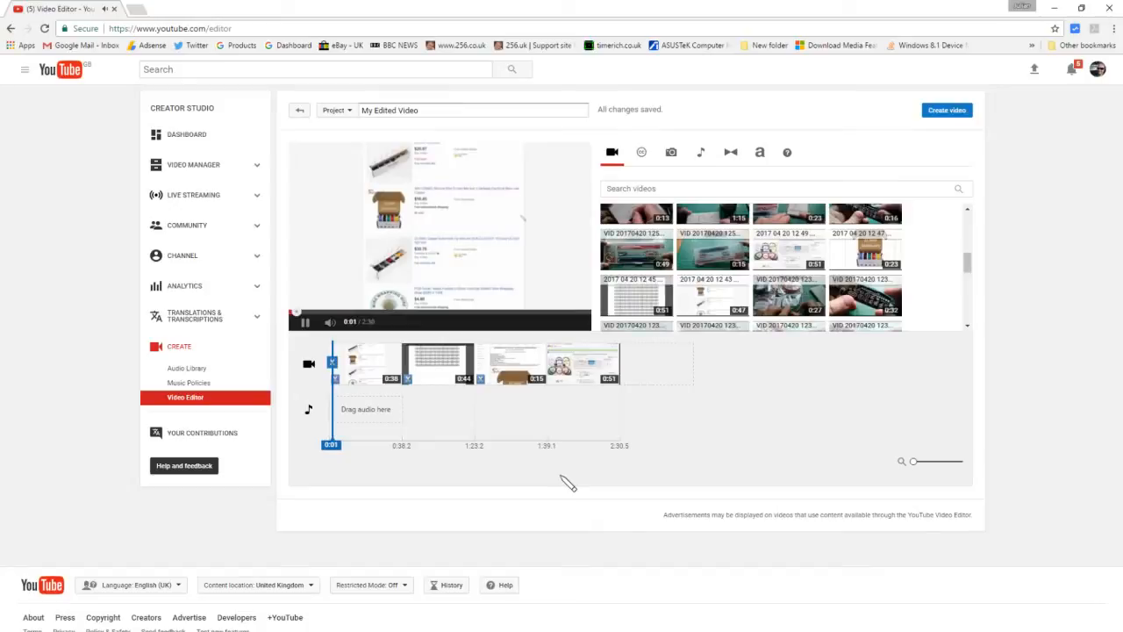
pyautogui.click(562, 364)
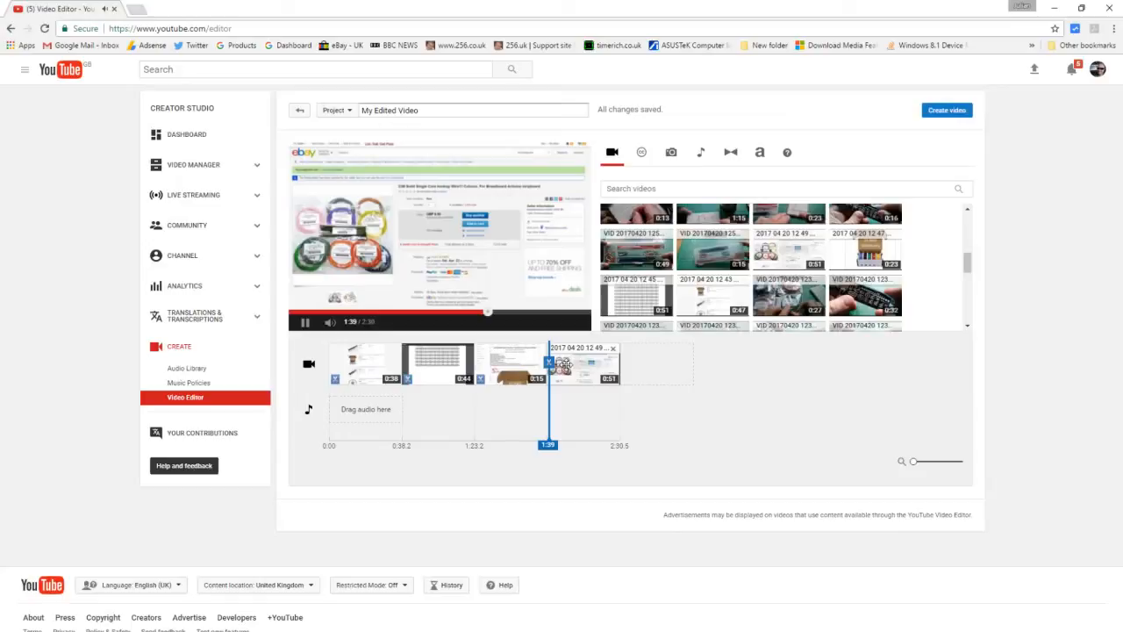
pyautogui.moveTo(562, 367); pyautogui.dragTo(619, 367)
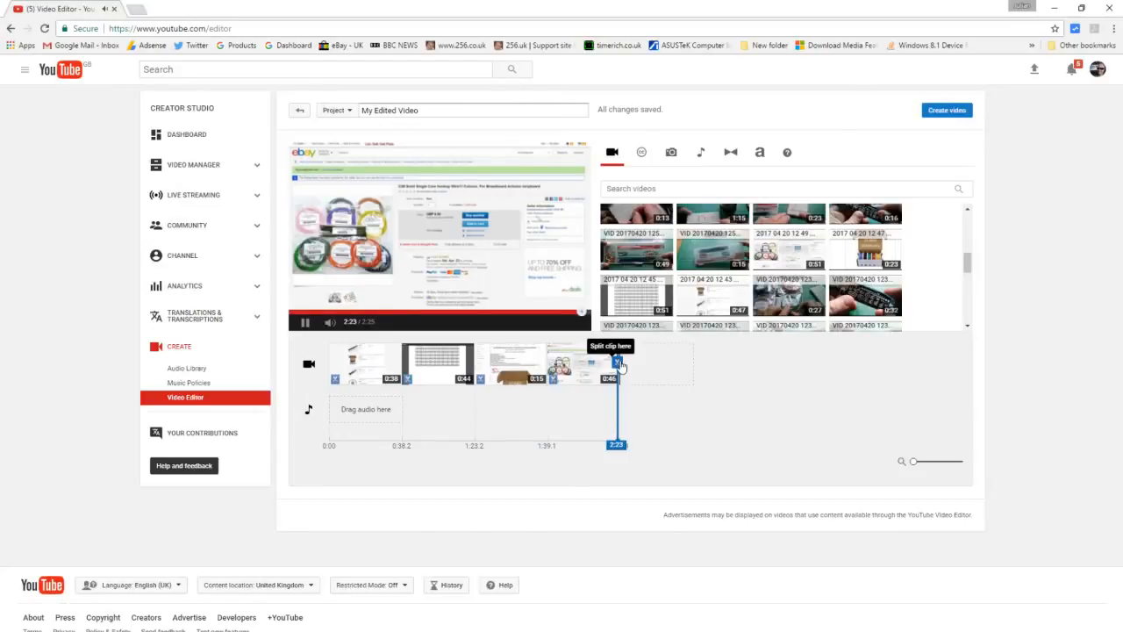
pyautogui.click(617, 363)
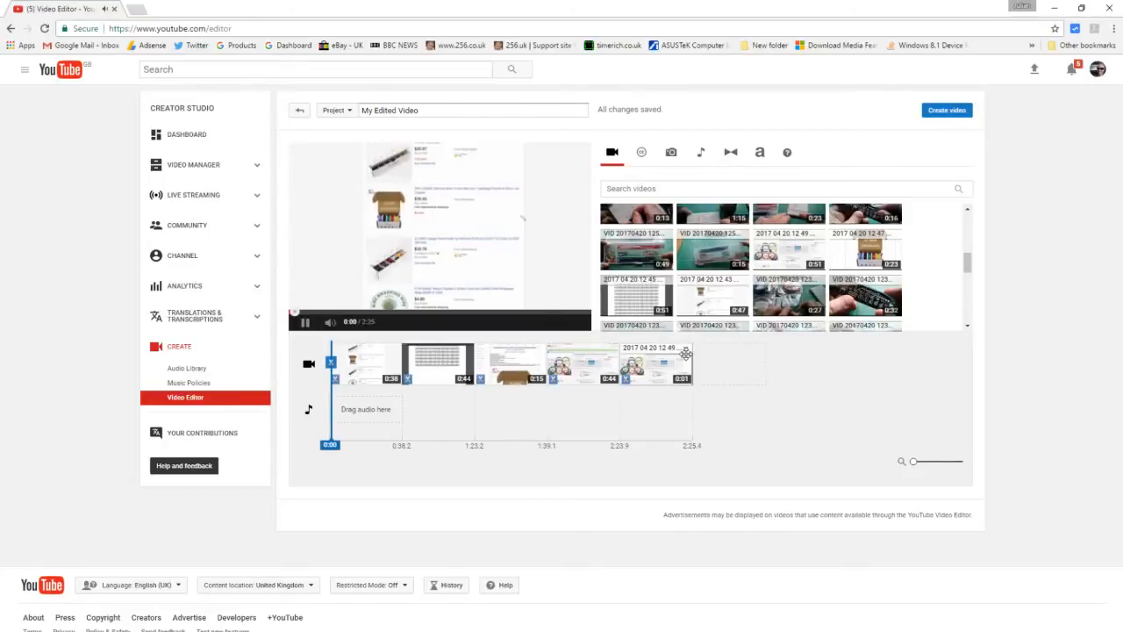
pyautogui.click(686, 353)
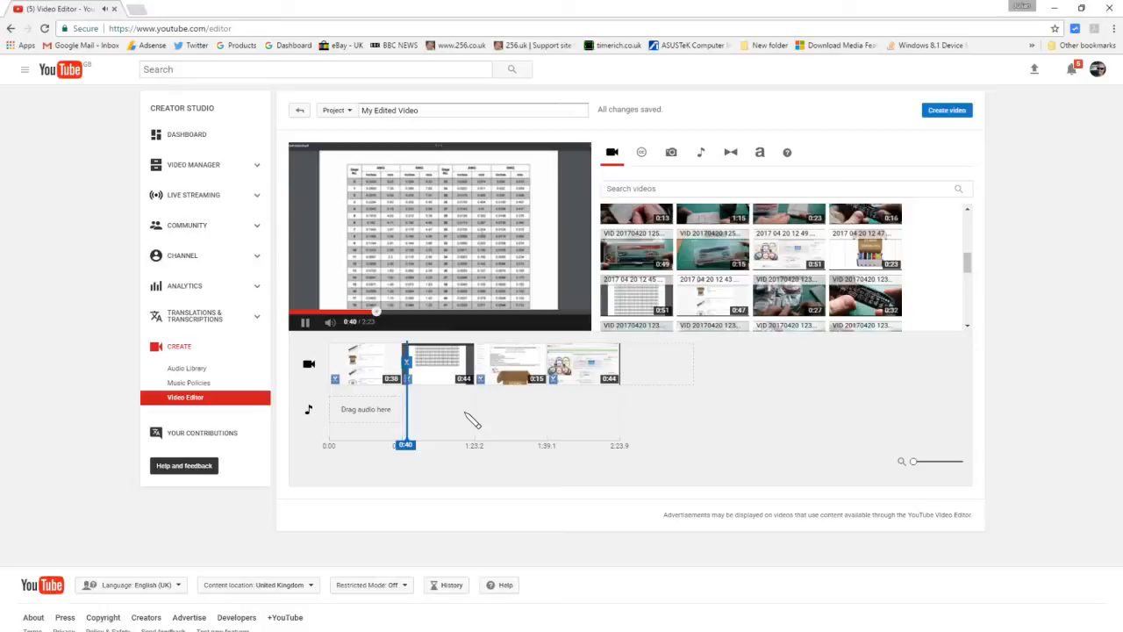
# Preview the start of the last trimmed capture and check which clips come next in the video library.
pyautogui.click(554, 361)
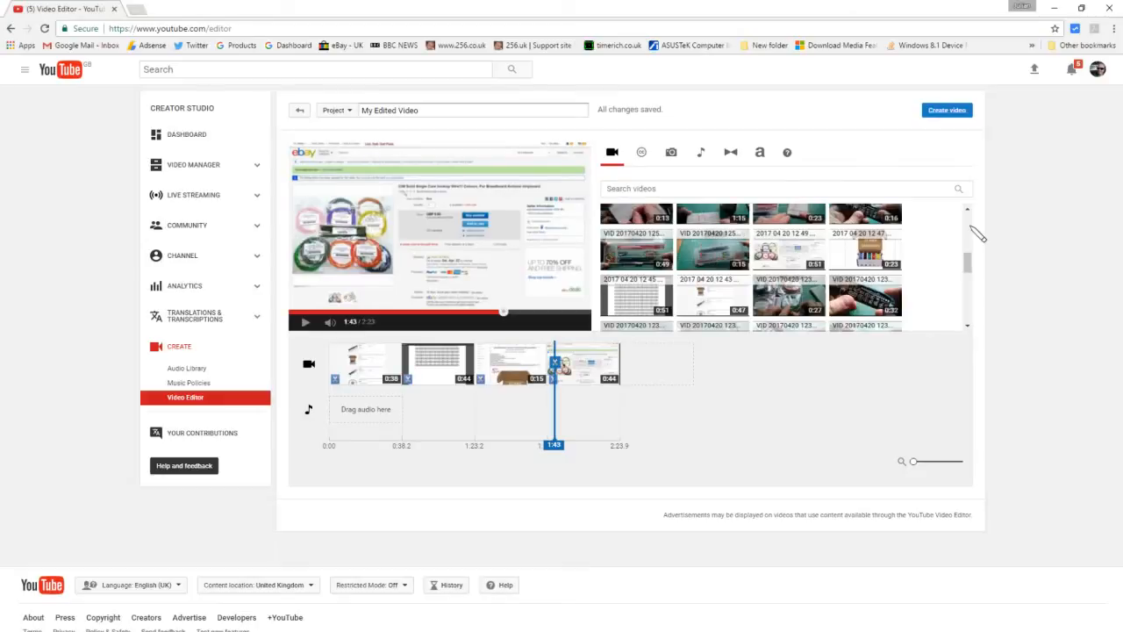
pyautogui.scroll(1, 970, 281)
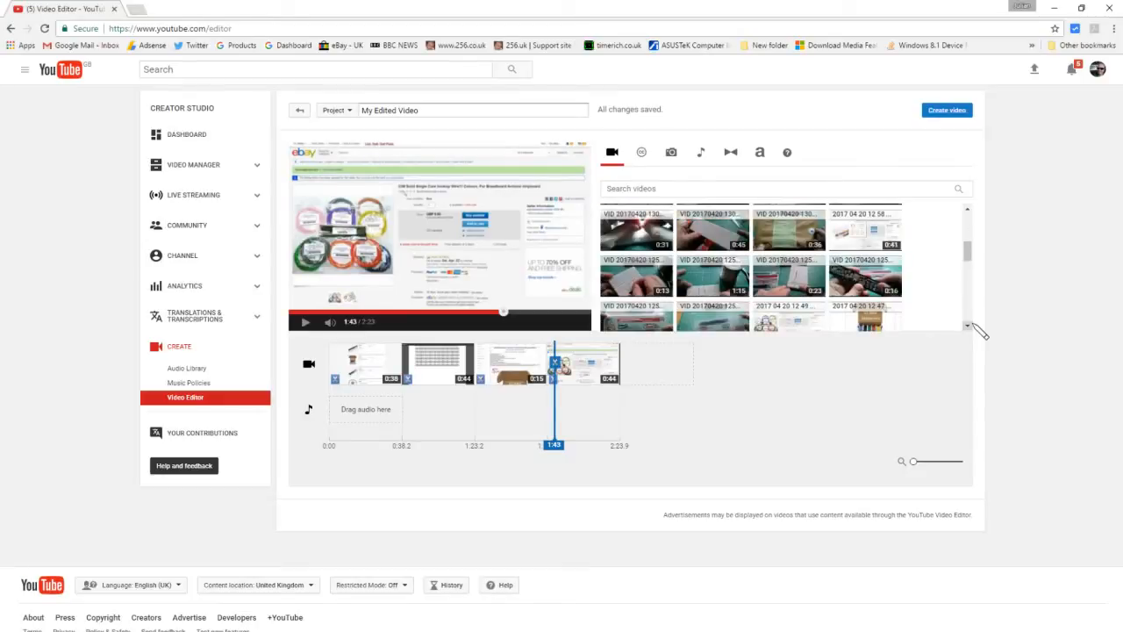
pyautogui.click(968, 325)
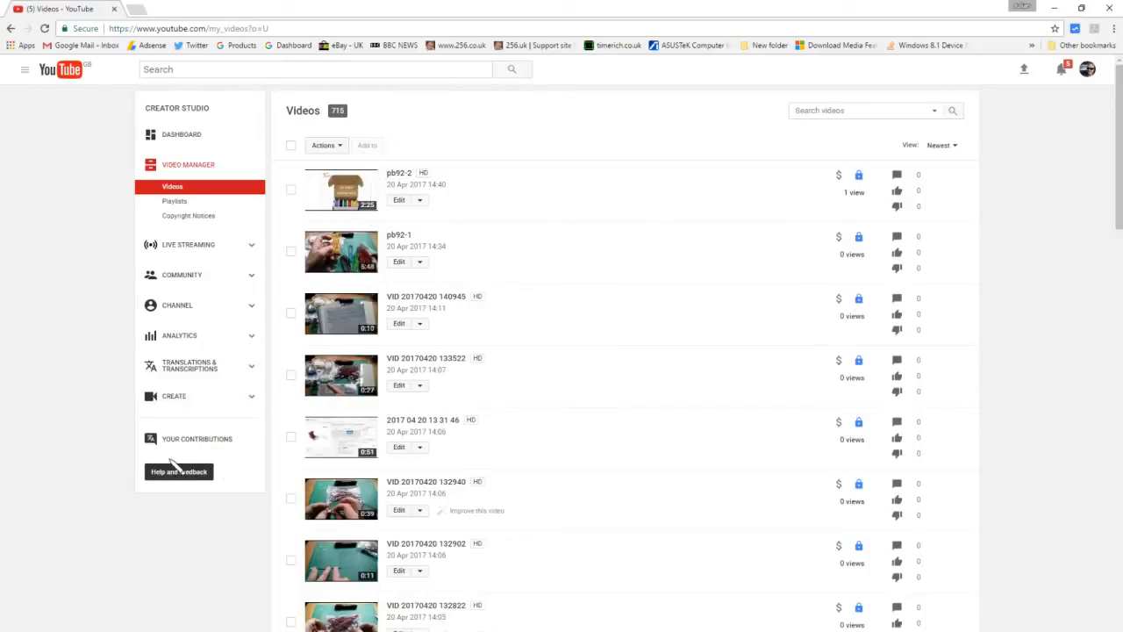
# Return to the Video Editor and add the 0:15, 0:49, 0:16 and 0:23 phone clips, in that order, to the empty timeline.
pyautogui.click(180, 402)
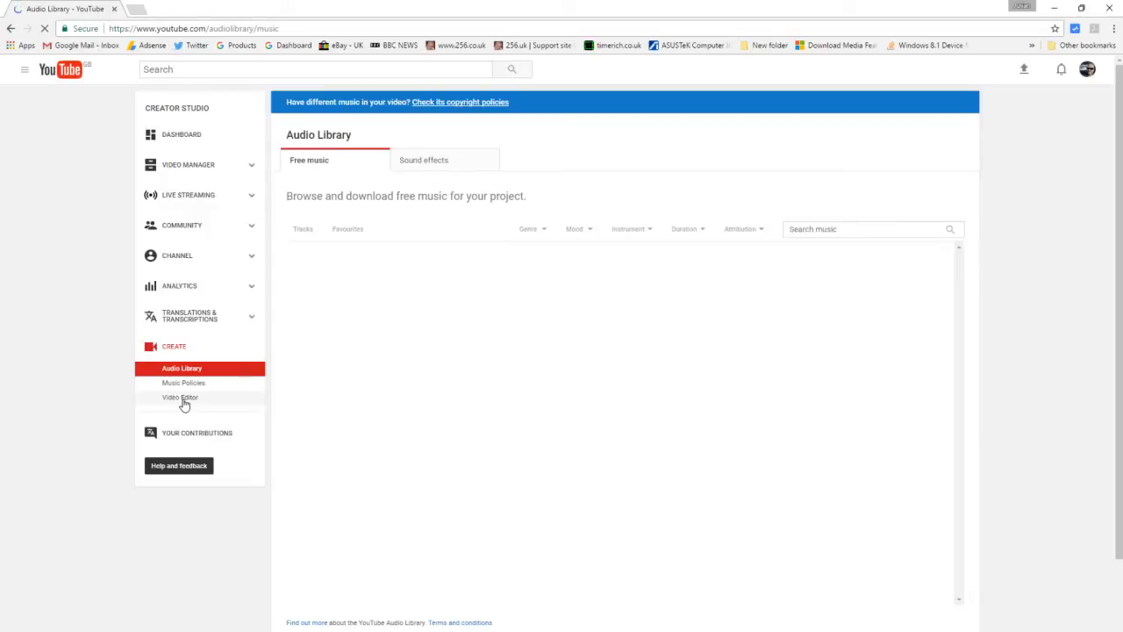
pyautogui.click(183, 401)
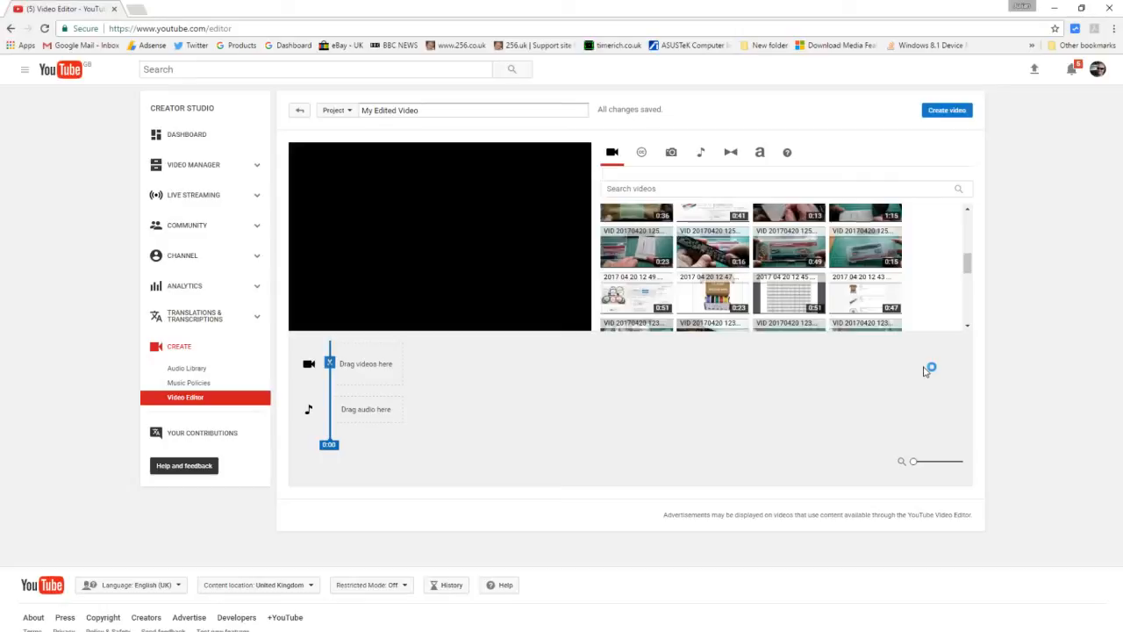
pyautogui.click(897, 234)
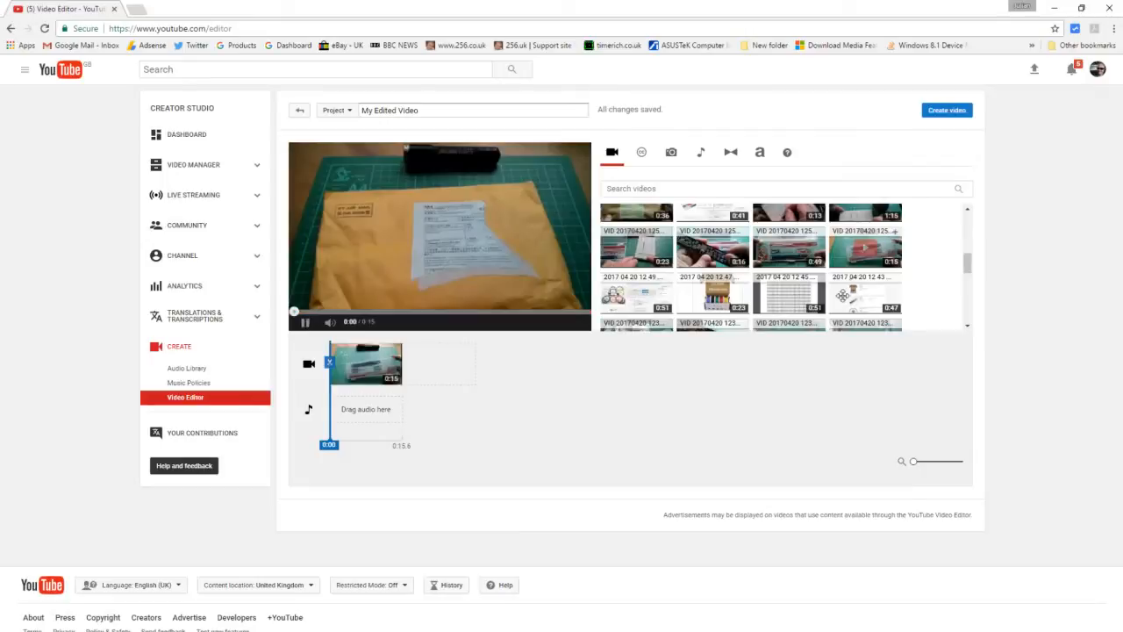
pyautogui.click(820, 235)
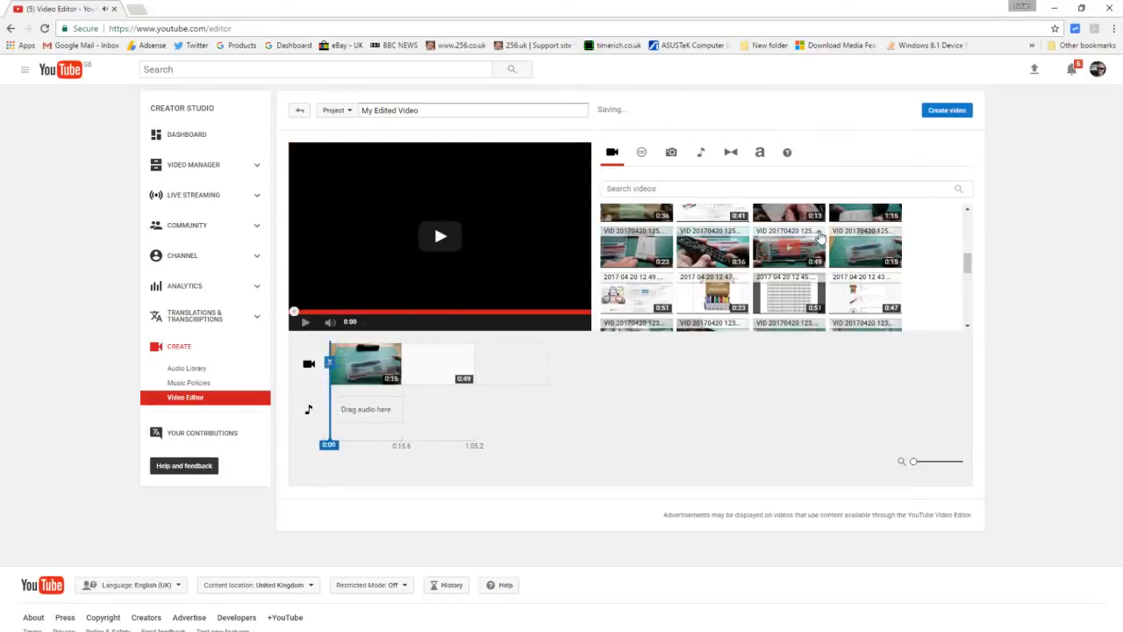
pyautogui.click(744, 236)
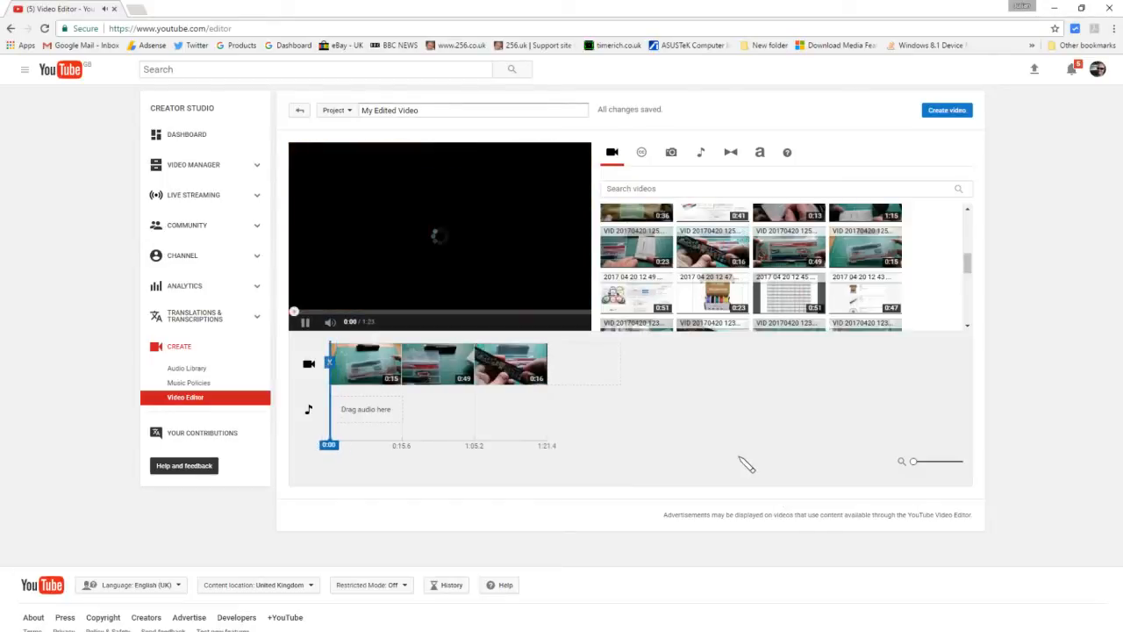
pyautogui.click(636, 242)
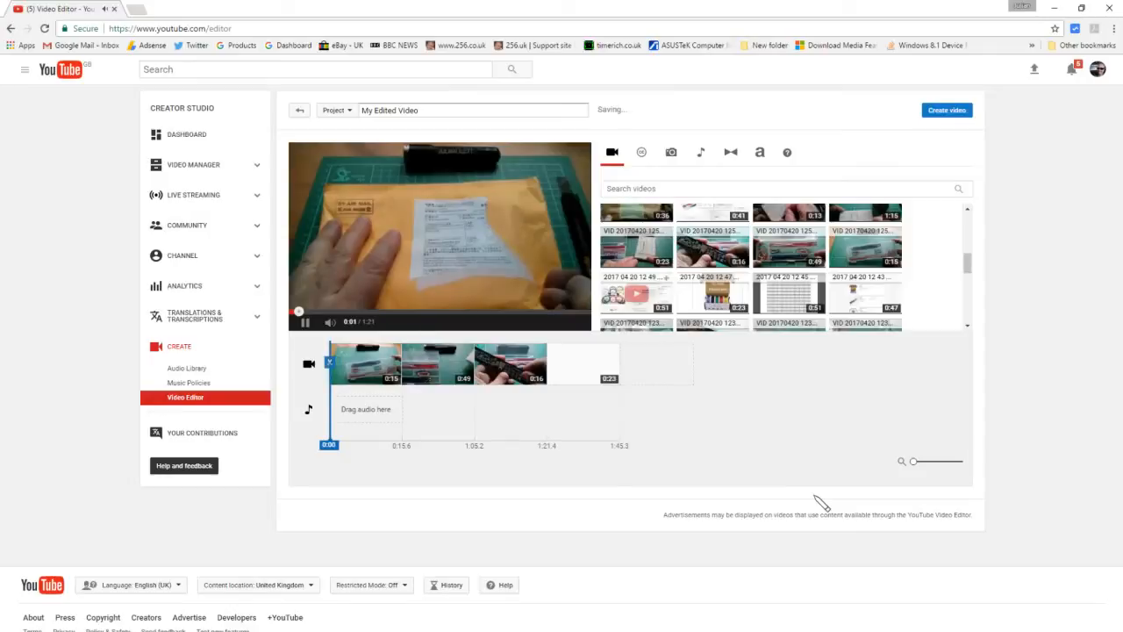
pyautogui.click(967, 209)
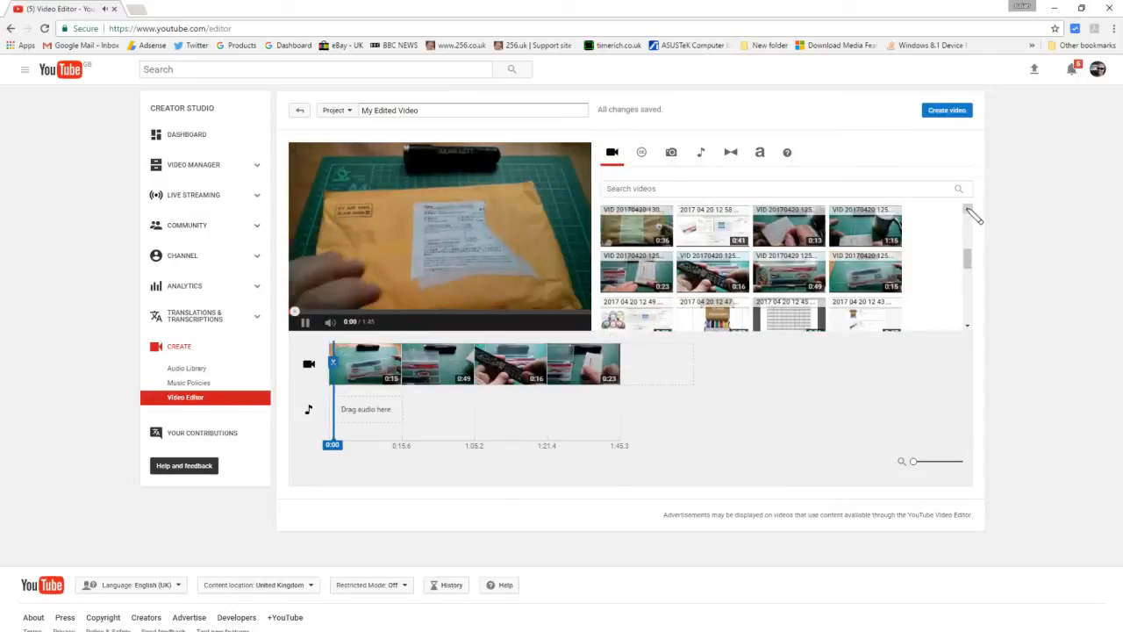
pyautogui.click(967, 209)
pyautogui.click(877, 246)
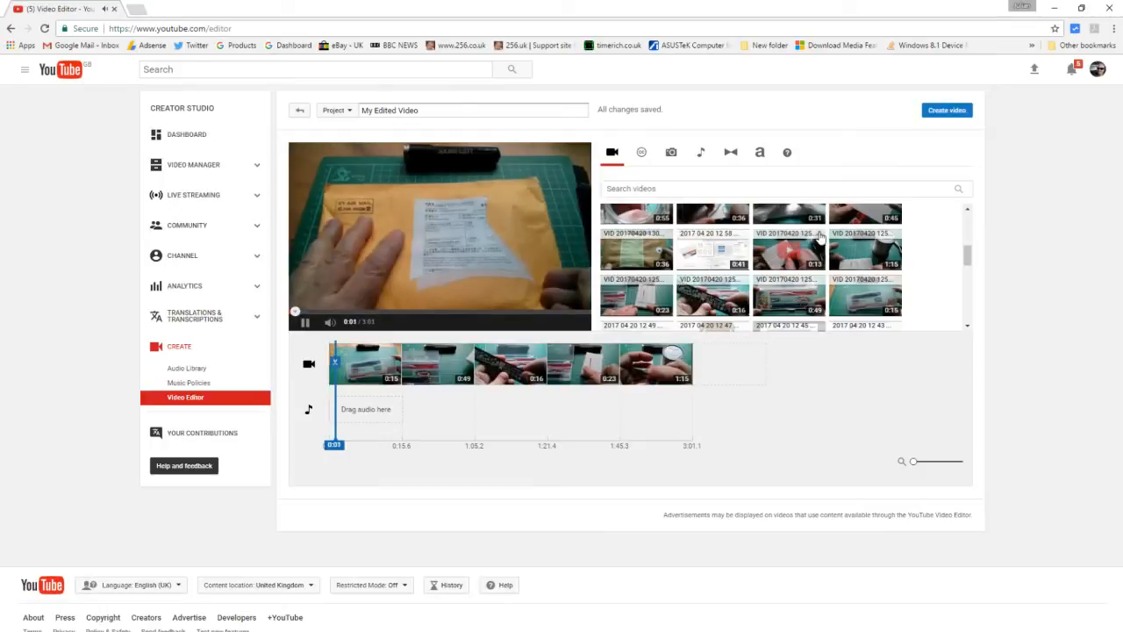
pyautogui.click(819, 238)
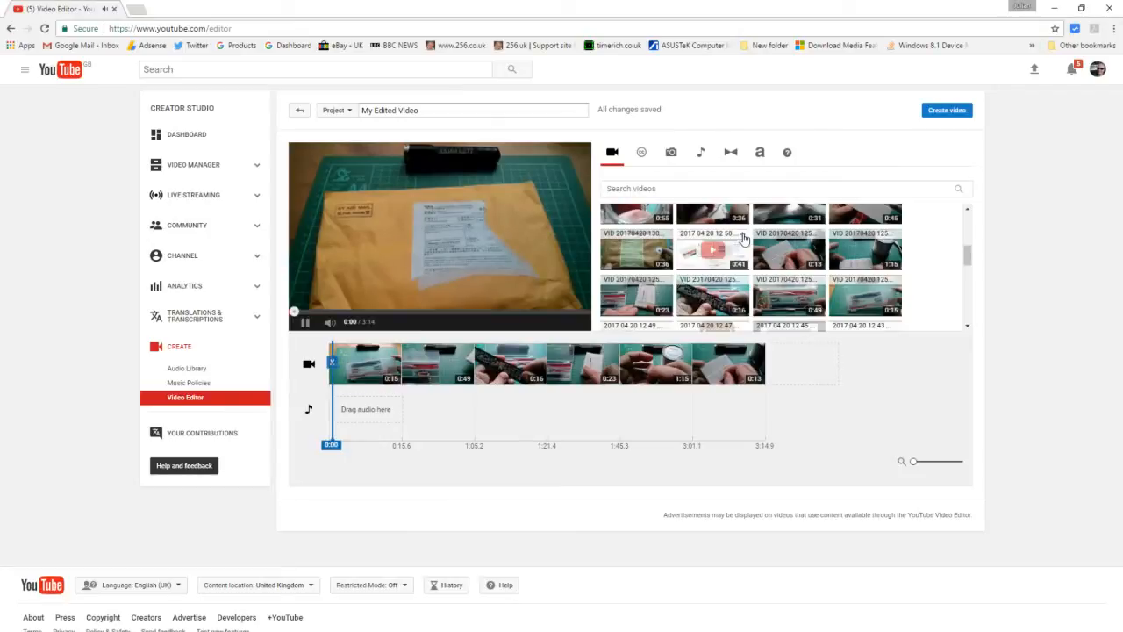
pyautogui.click(743, 239)
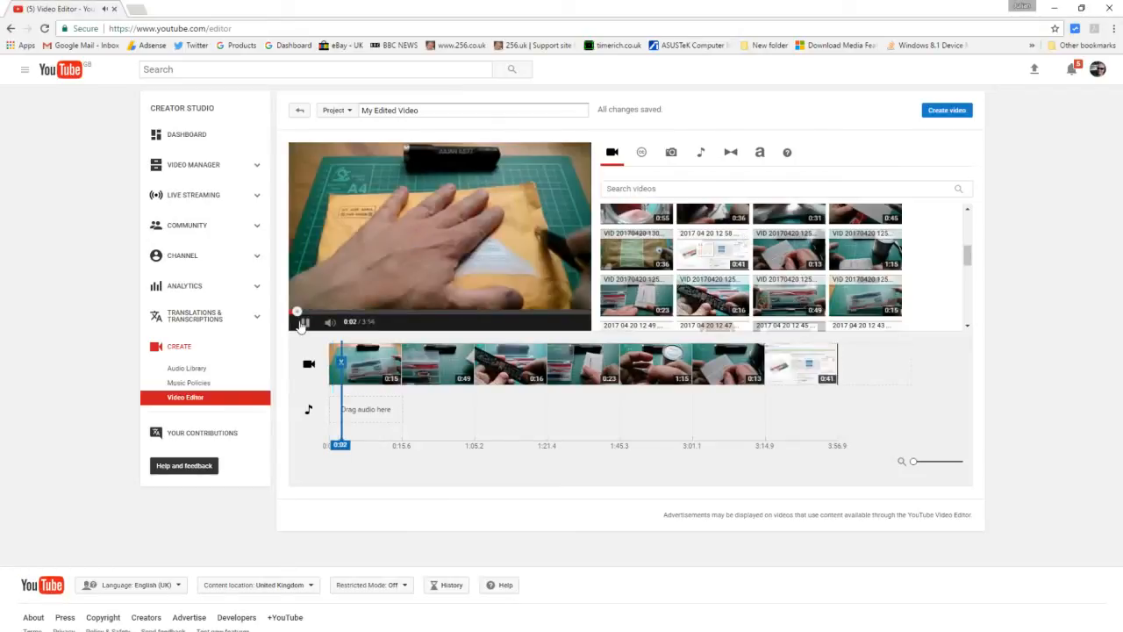
pyautogui.click(303, 323)
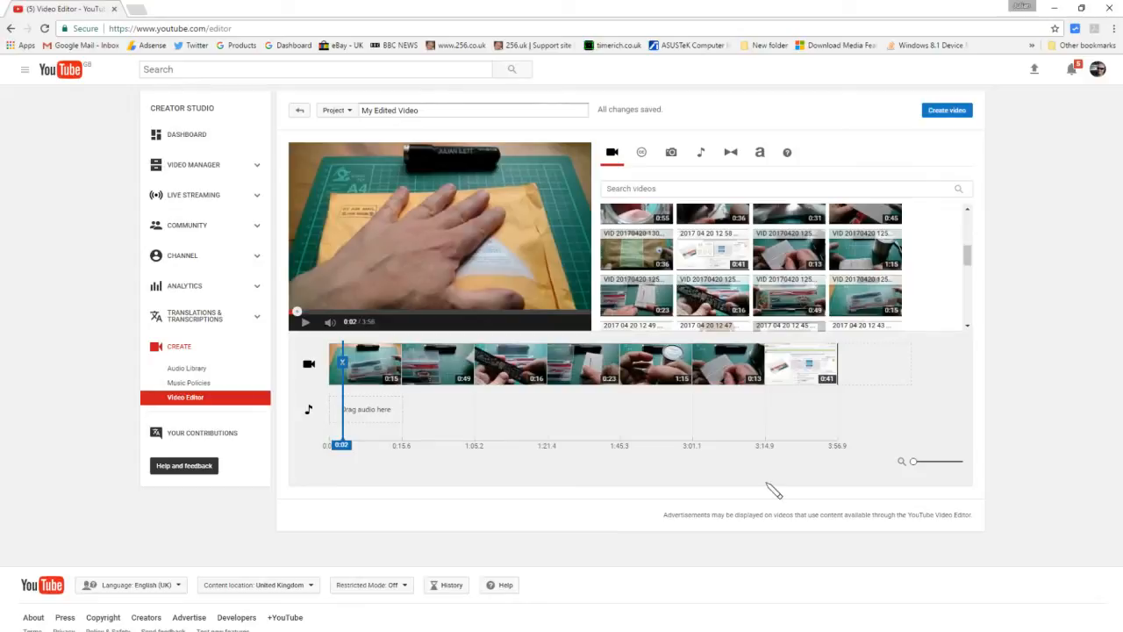
pyautogui.click(756, 406)
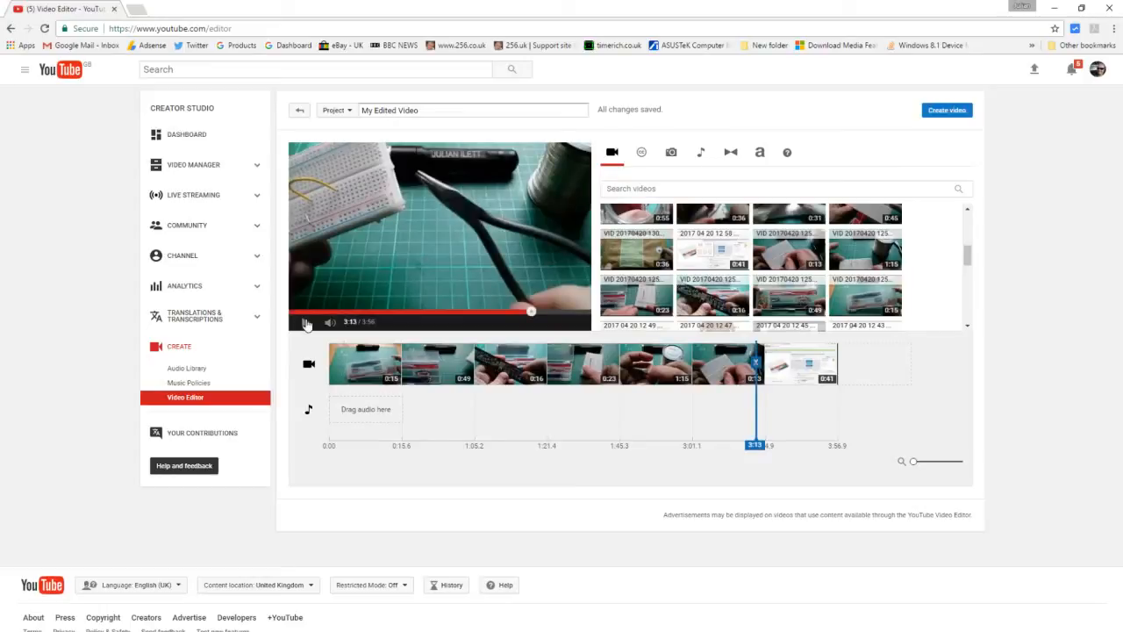
pyautogui.click(306, 324)
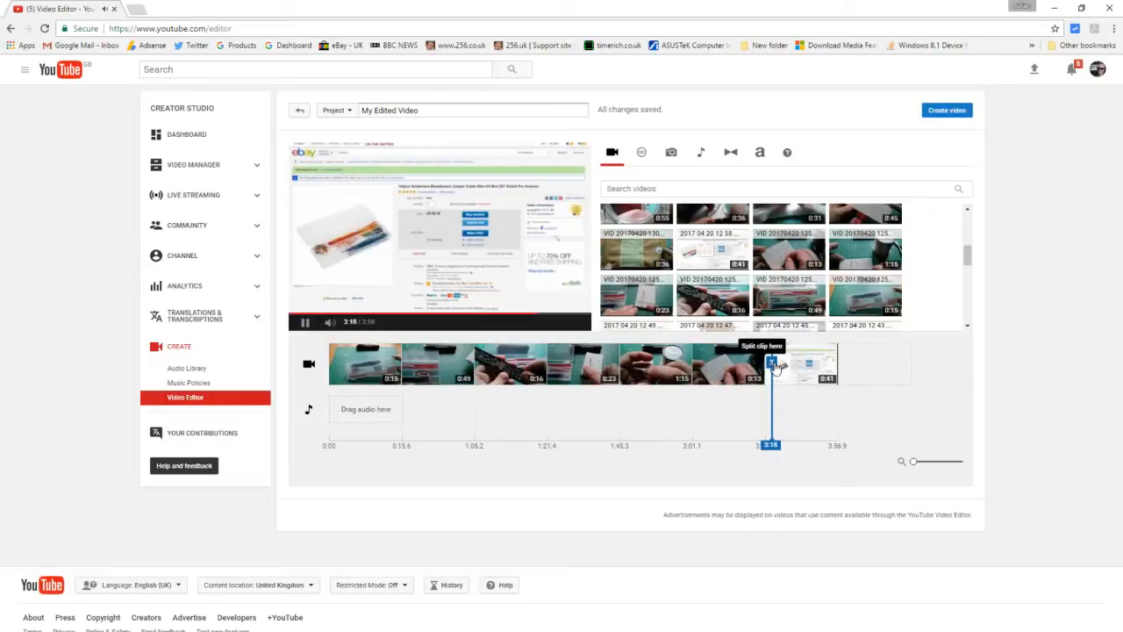
pyautogui.moveTo(773, 367); pyautogui.dragTo(785, 367)
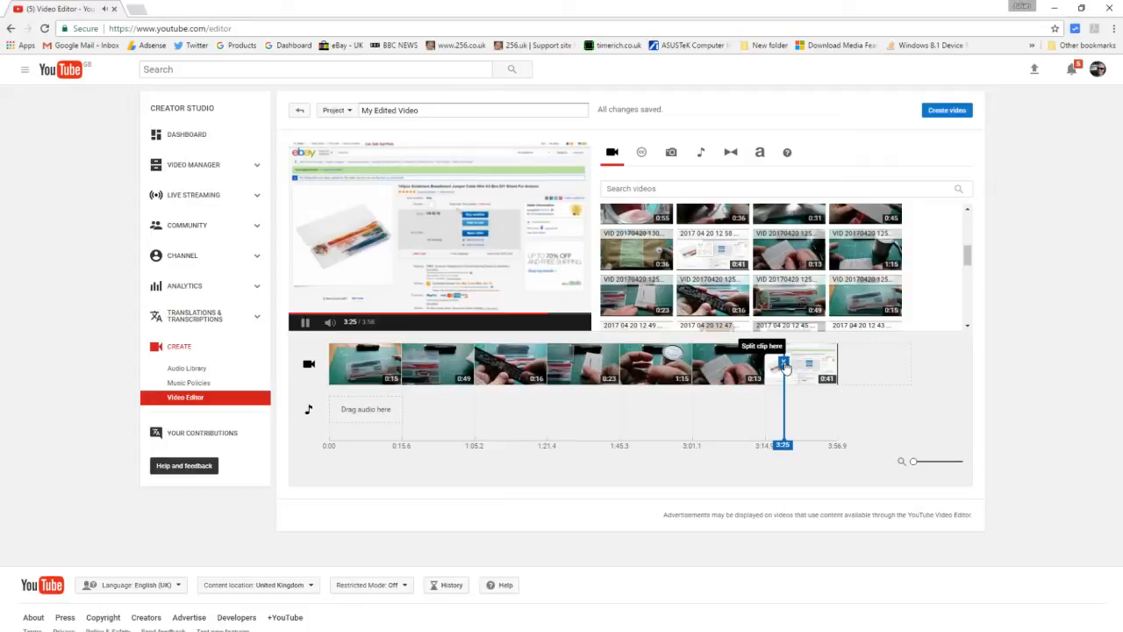
pyautogui.click(784, 365)
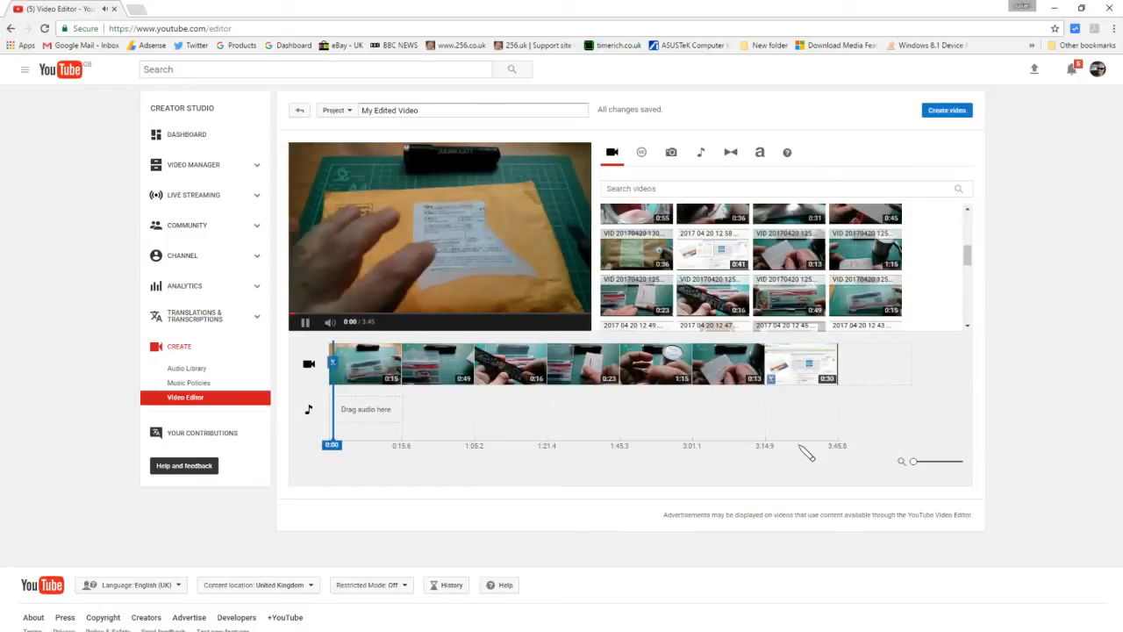
pyautogui.click(829, 446)
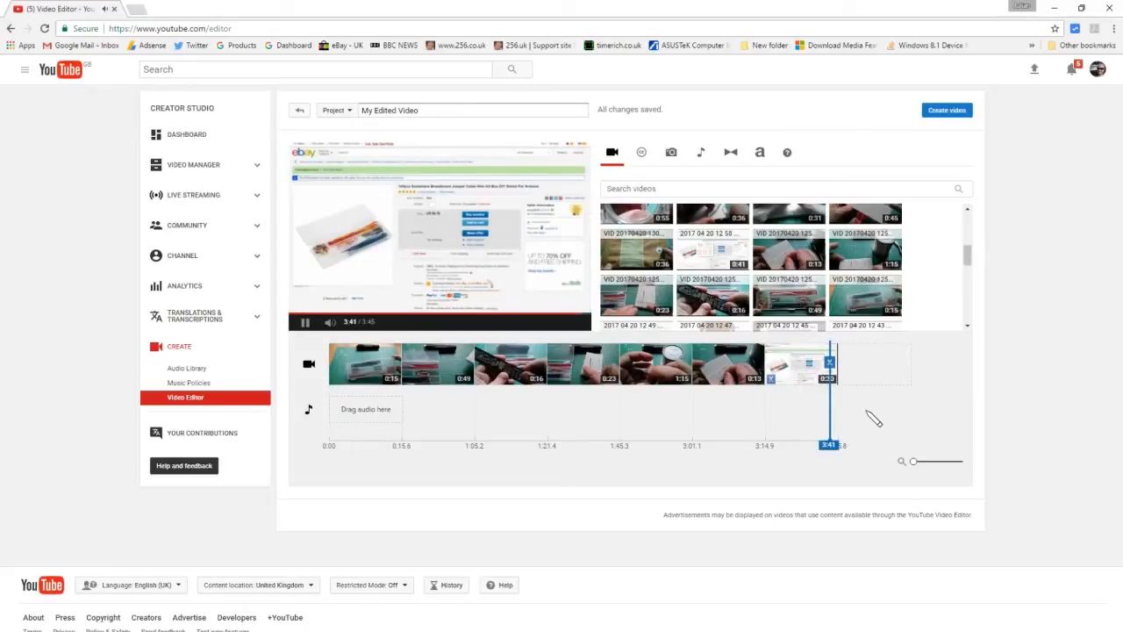
pyautogui.click(816, 446)
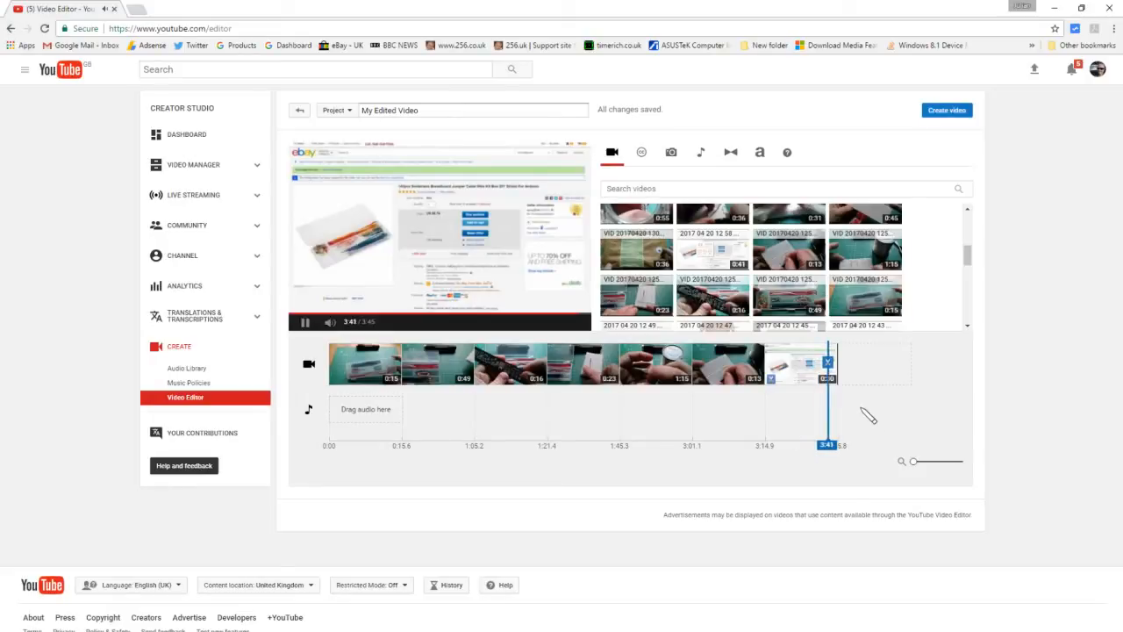
pyautogui.click(834, 373)
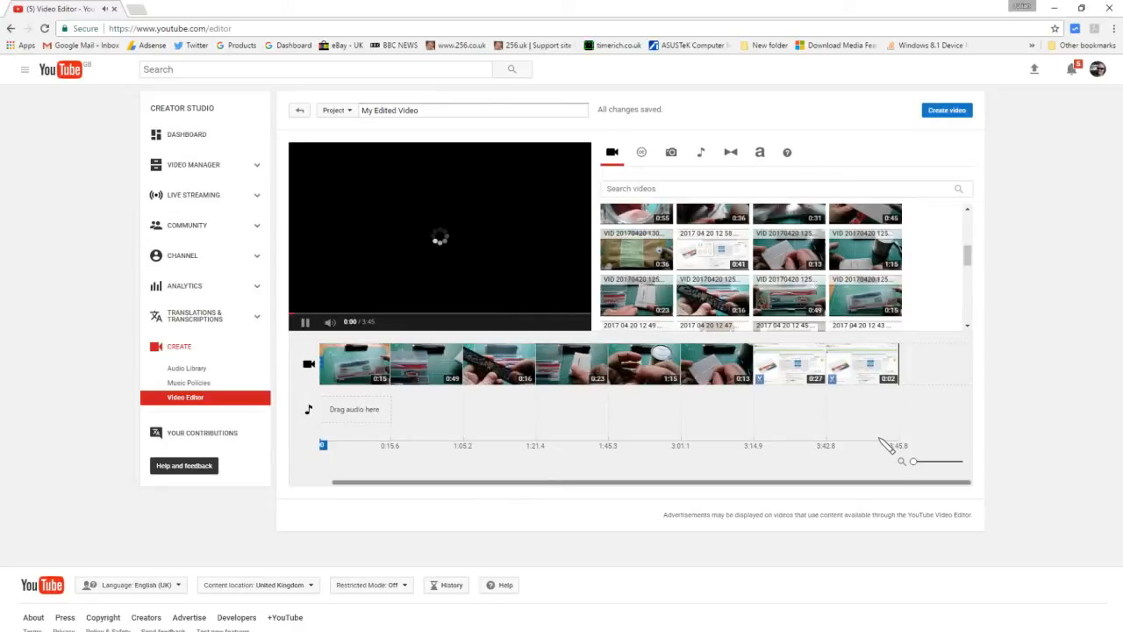
pyautogui.moveTo(886, 446); pyautogui.dragTo(842, 435)
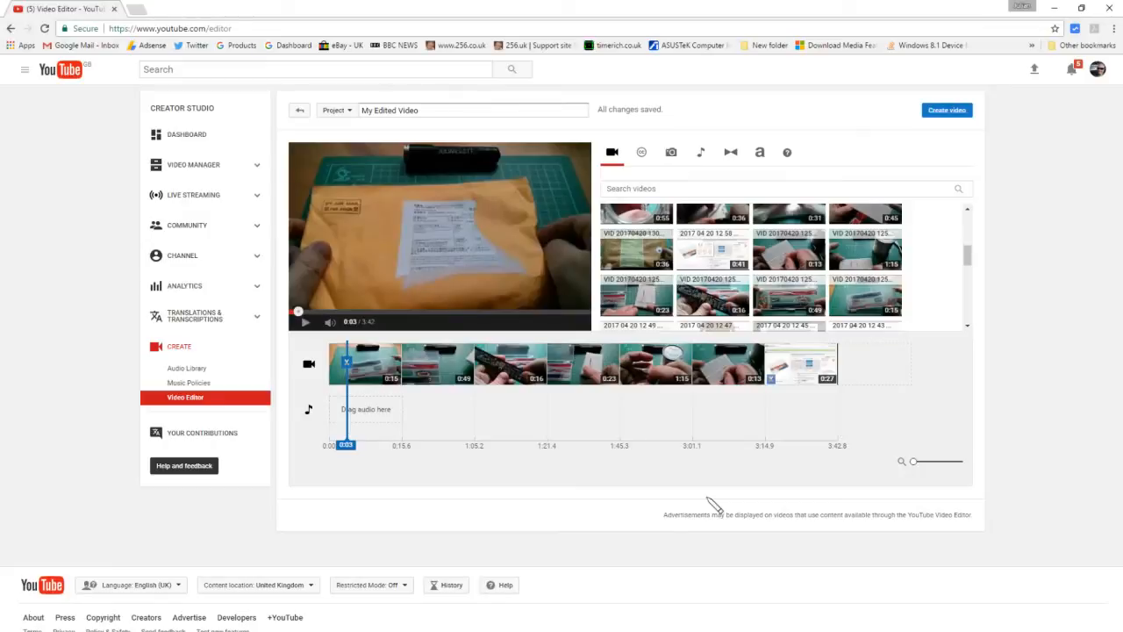
# Name the empty project pb92-4 and add the 0:36, 0:45, 0:31, 0:36 and 0:55 phone clips, in that order.
pyautogui.click(434, 112)
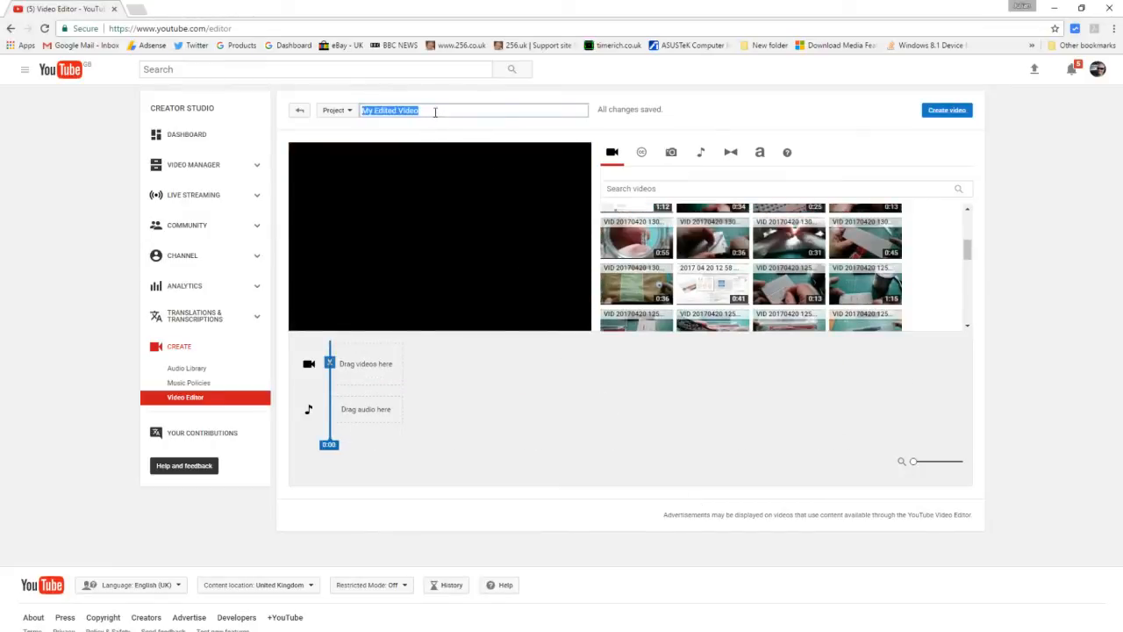
pyautogui.write('pb92-4')
pyautogui.moveTo(707, 292)
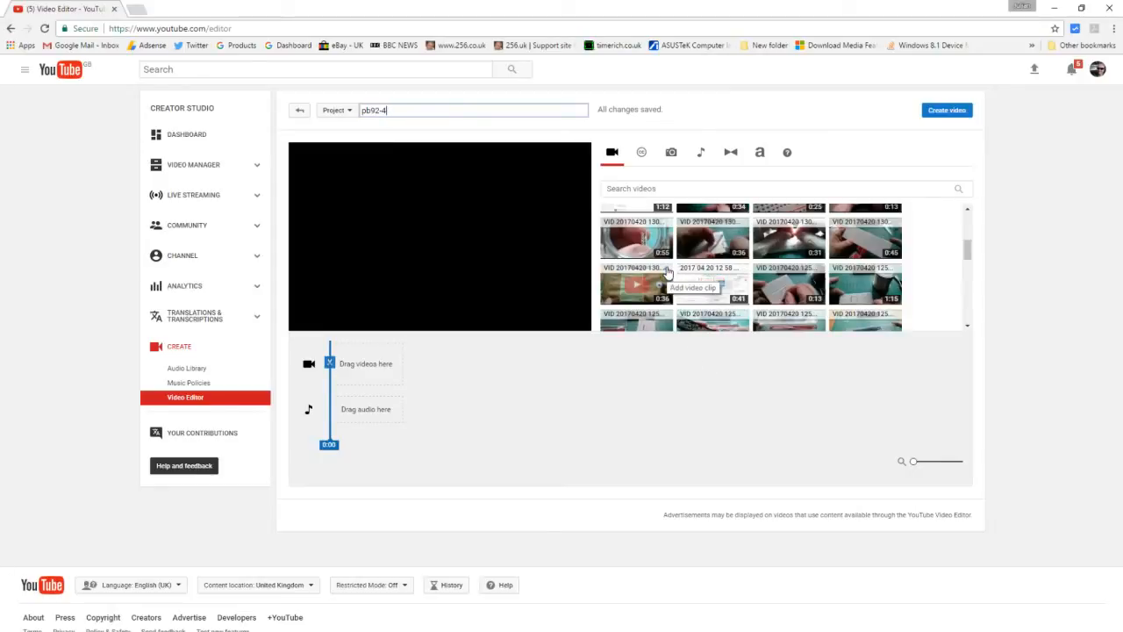
pyautogui.click(665, 271)
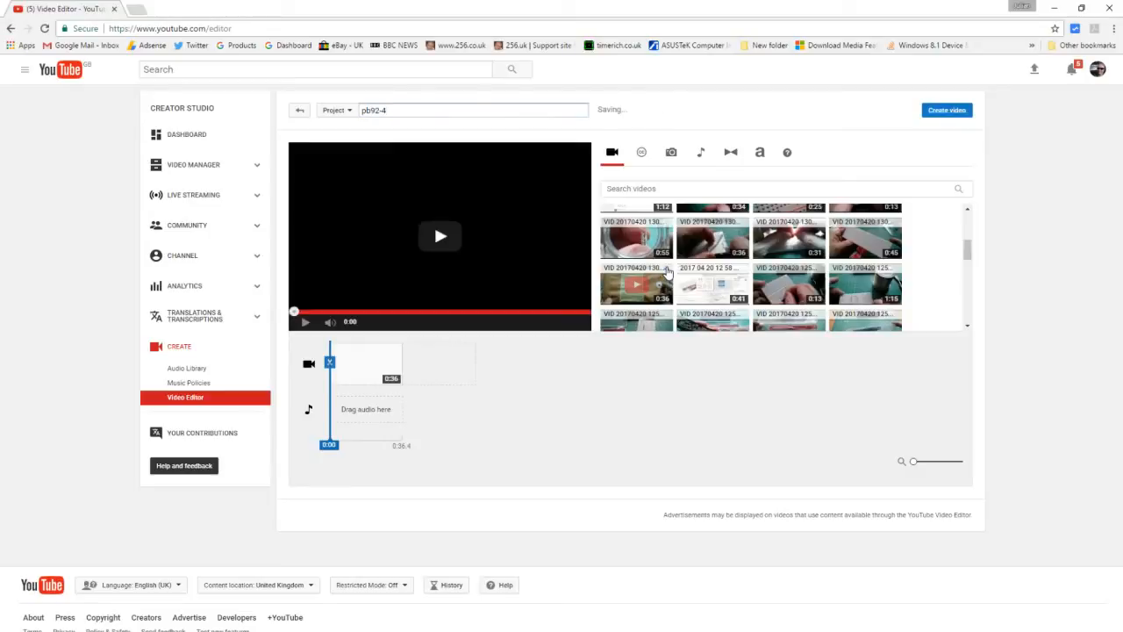
pyautogui.click(895, 226)
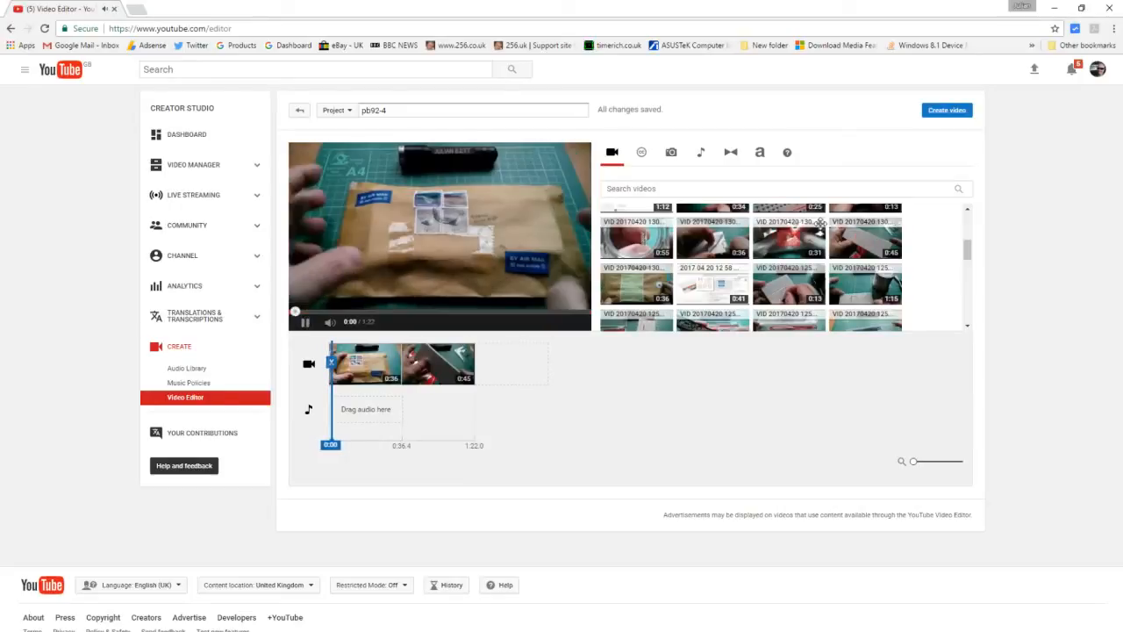
pyautogui.click(820, 227)
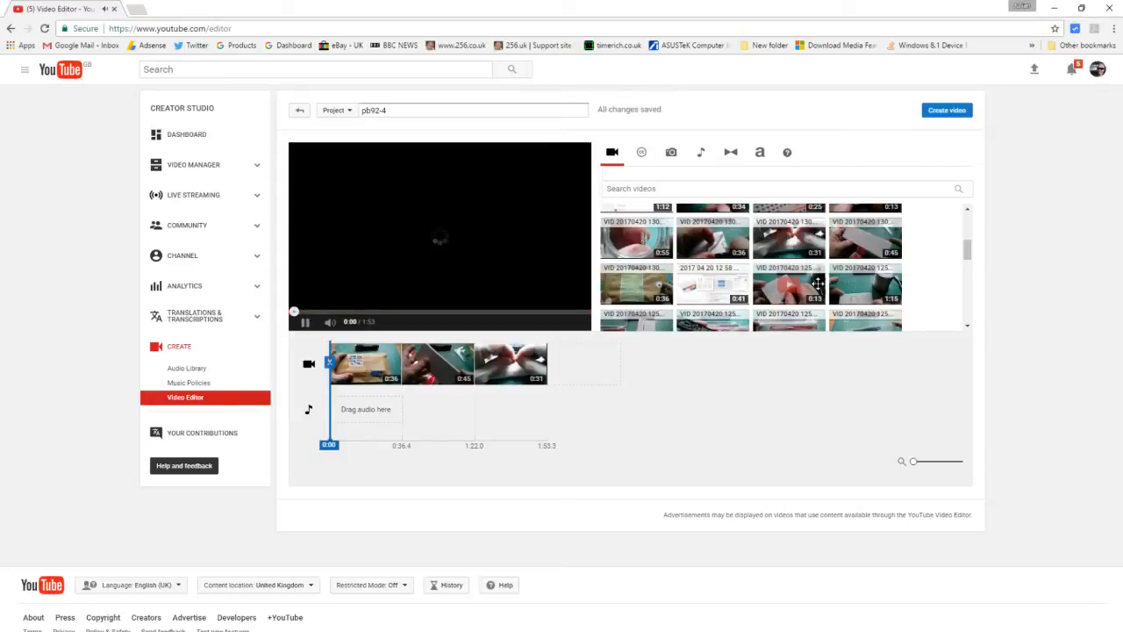
pyautogui.click(744, 226)
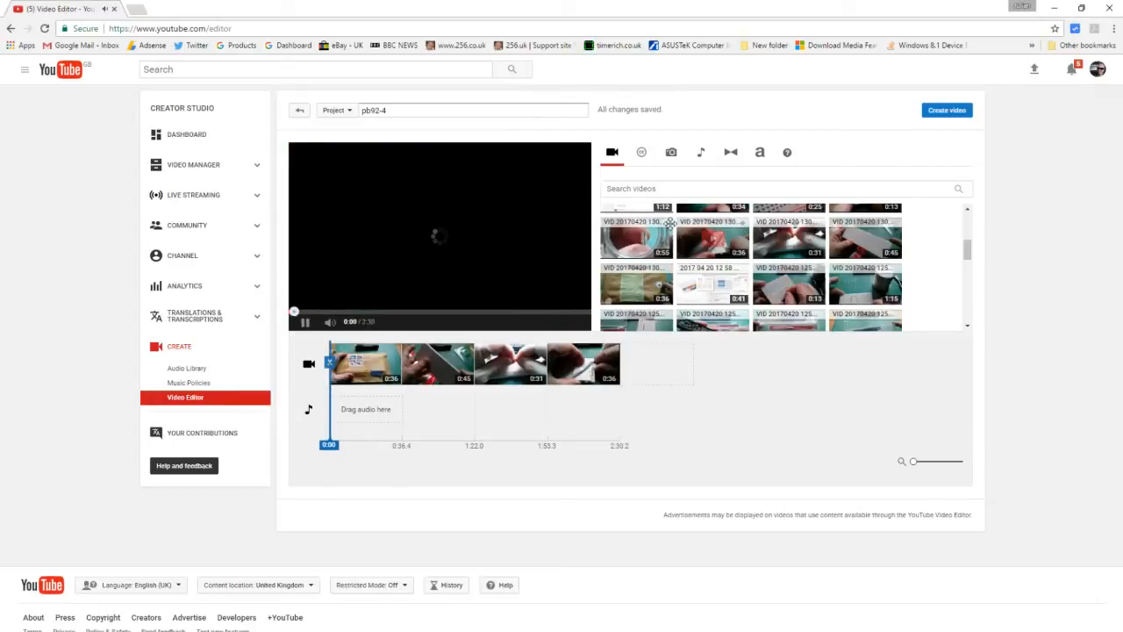
pyautogui.click(667, 228)
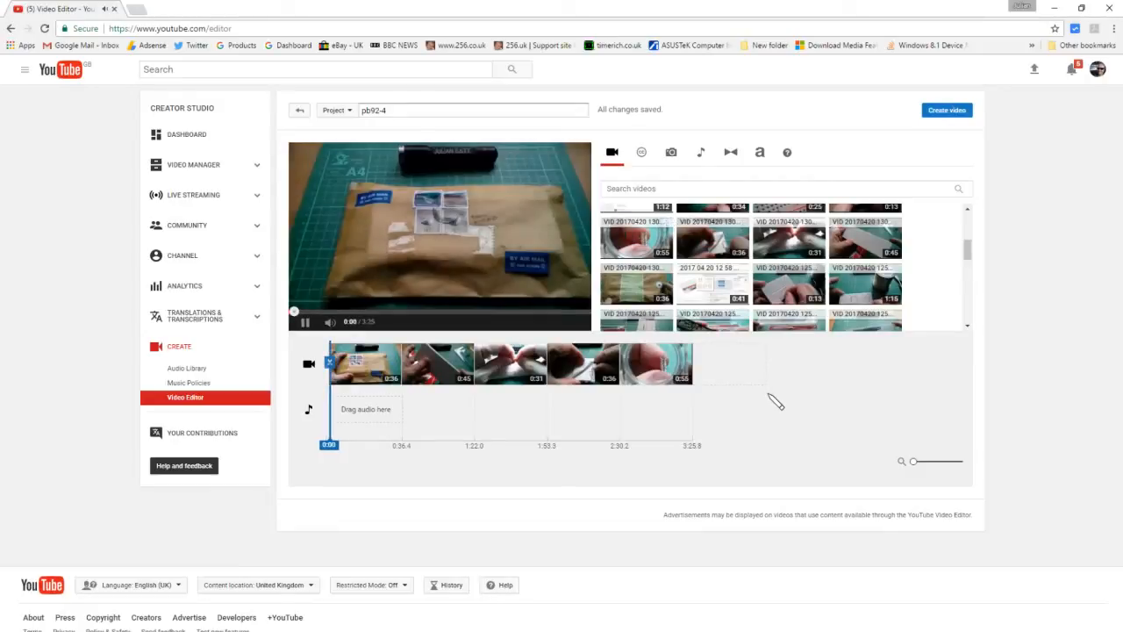
# Append the 0:13, 0:25 and 0:34 phone clips to the pb92-4 timeline and pause the preview.
pyautogui.click(968, 210)
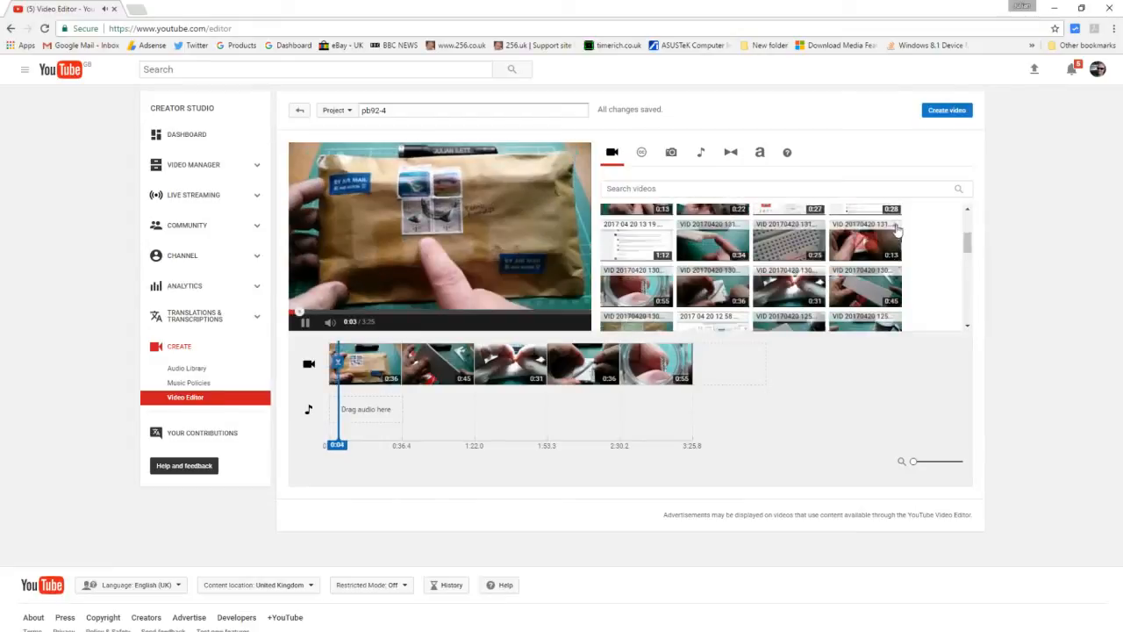
pyautogui.click(896, 229)
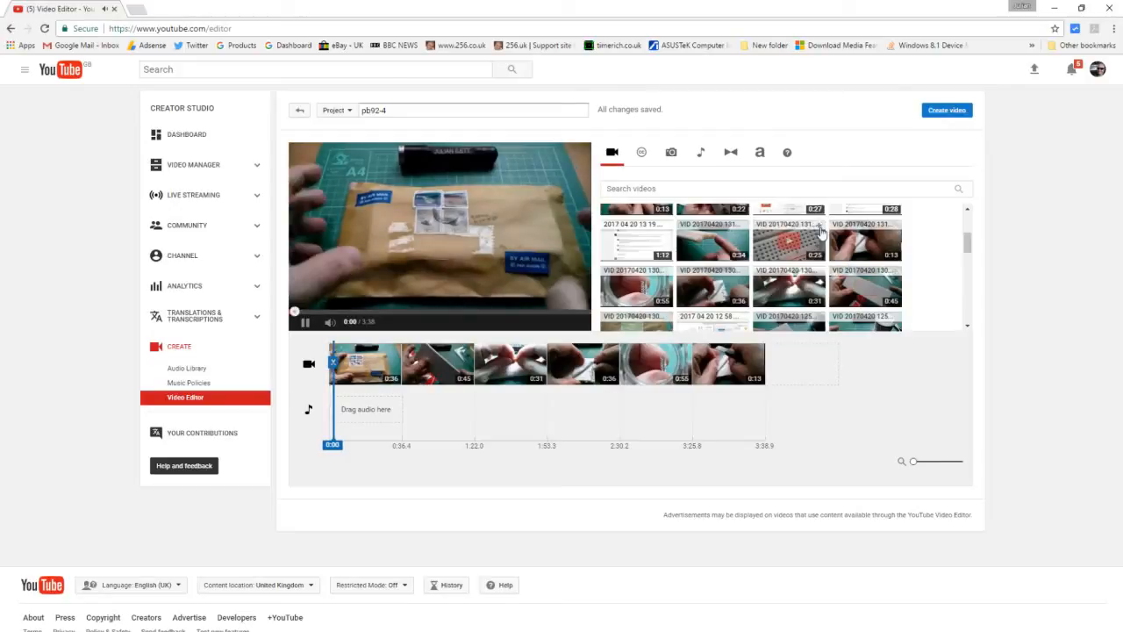
pyautogui.click(818, 227)
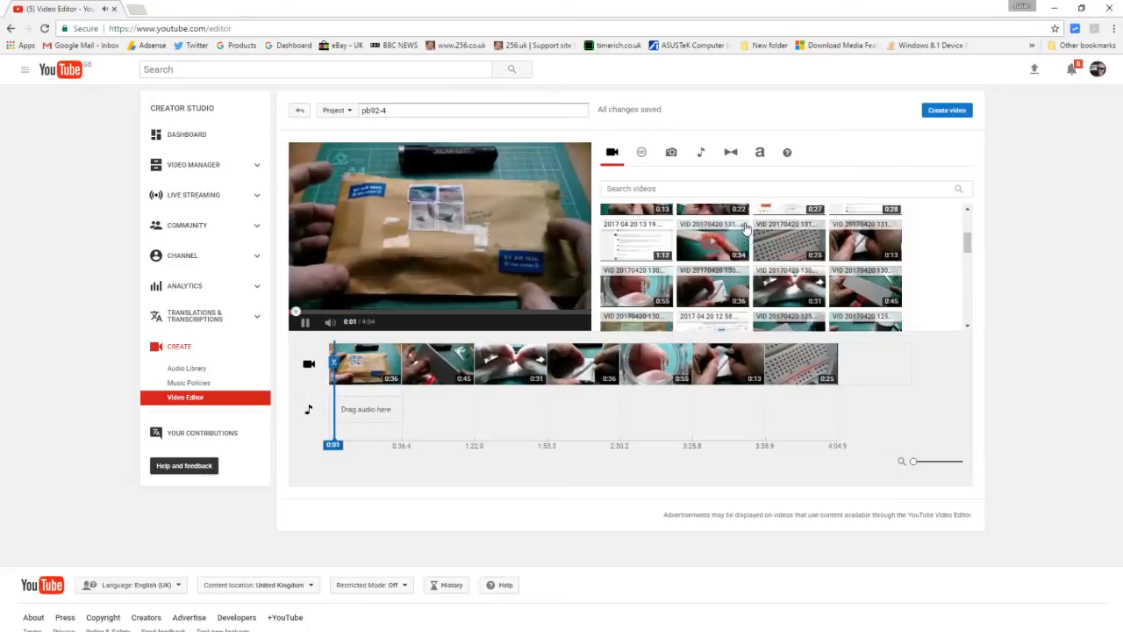
pyautogui.click(745, 227)
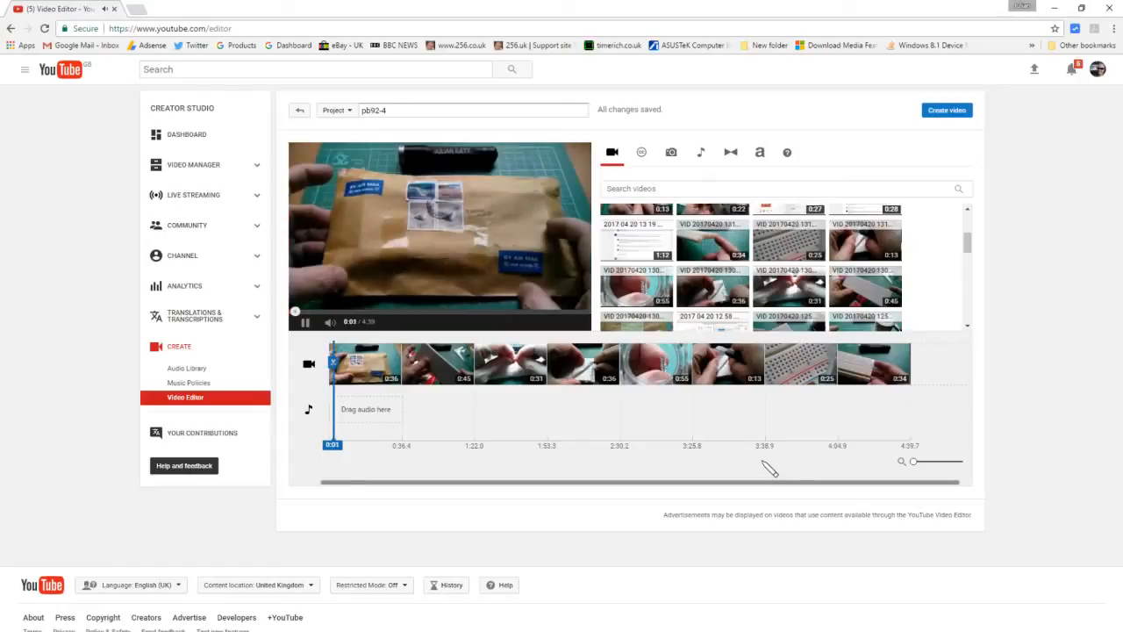
pyautogui.click(968, 209)
pyautogui.click(306, 323)
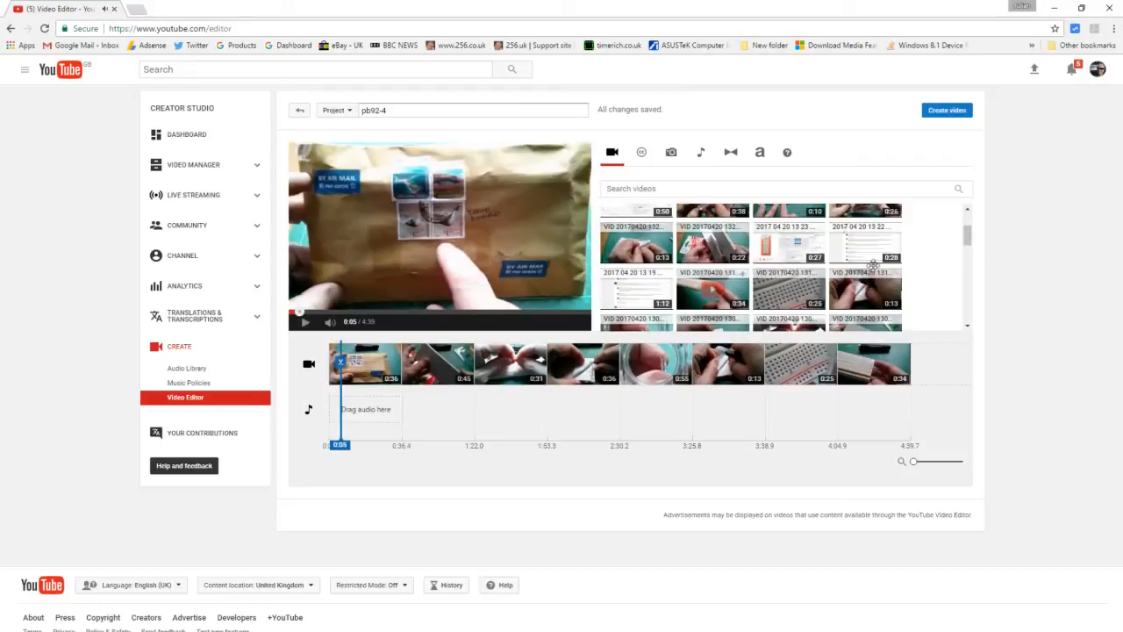
pyautogui.moveTo(794, 253)
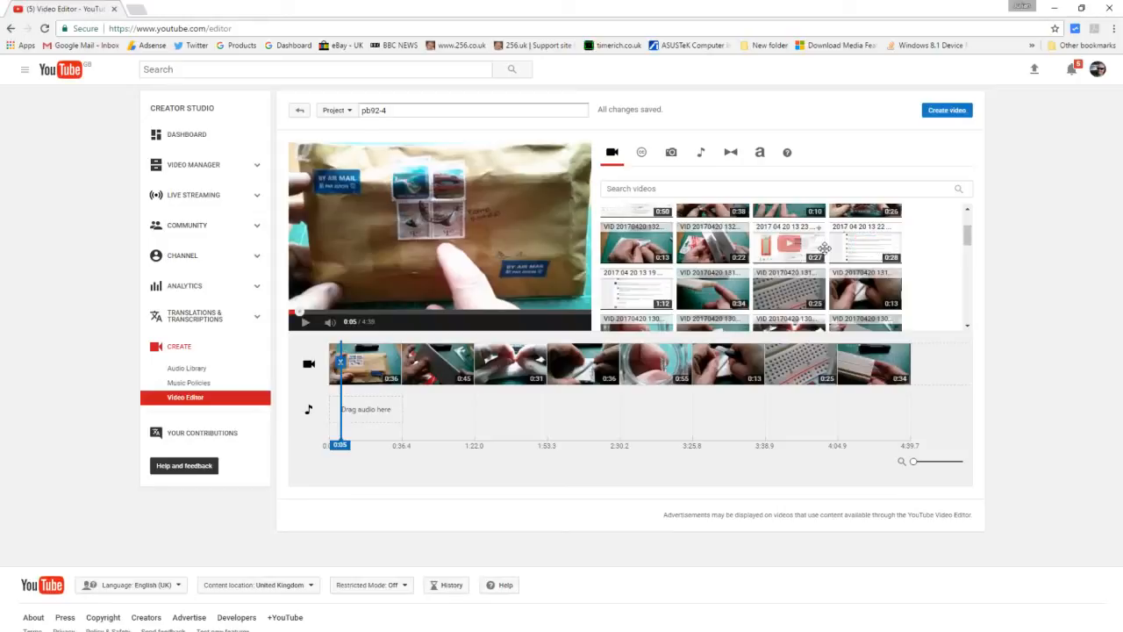
pyautogui.moveTo(867, 250)
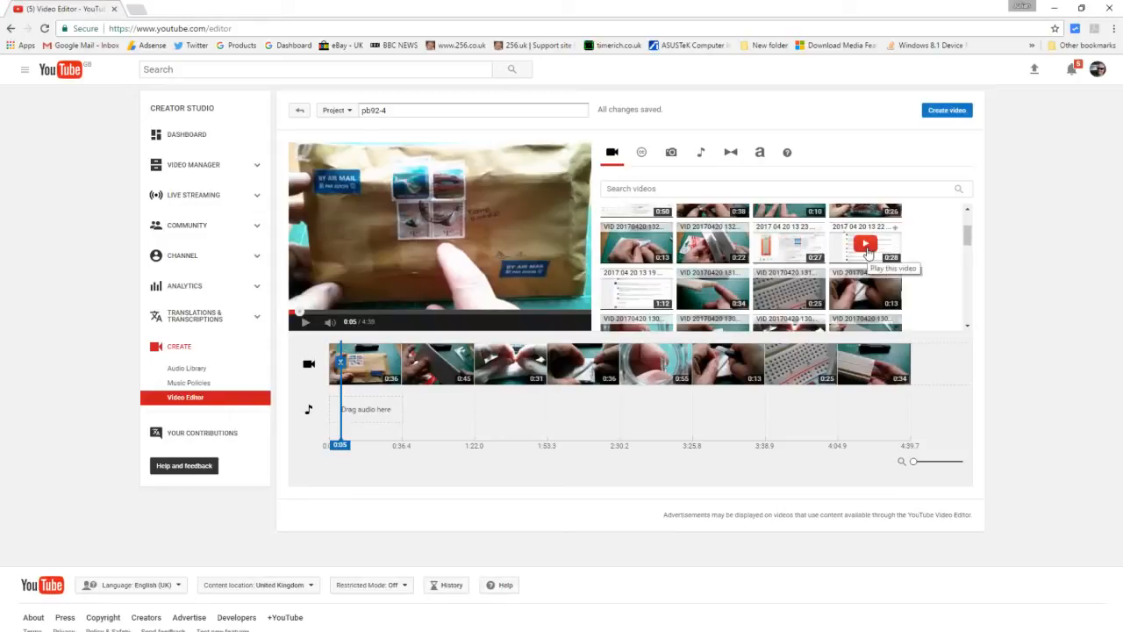
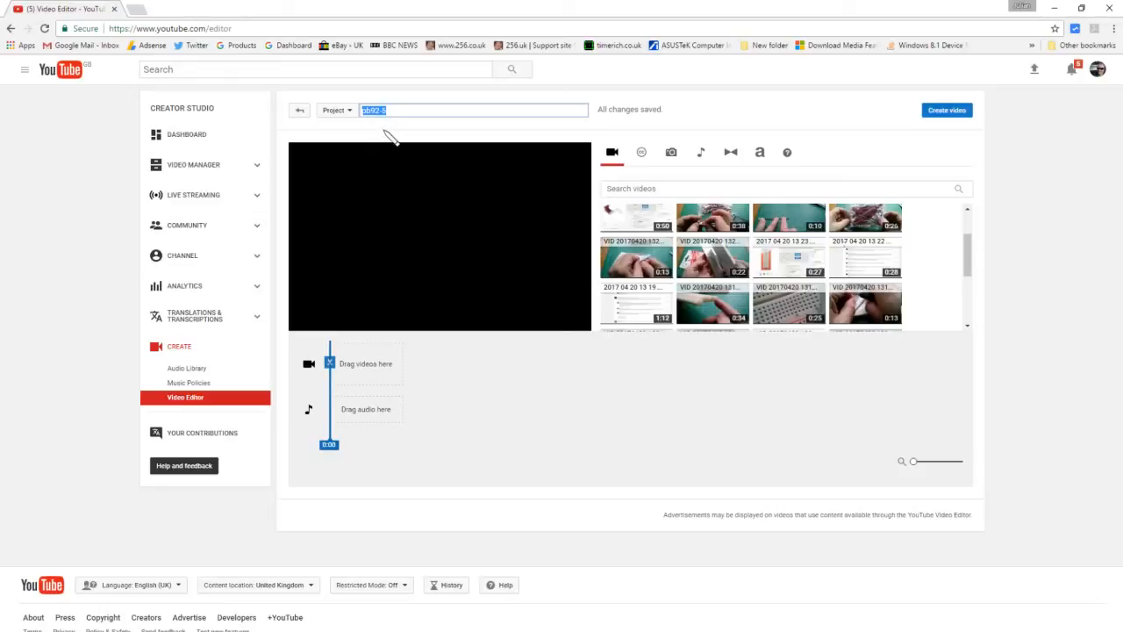
pyautogui.click(667, 292)
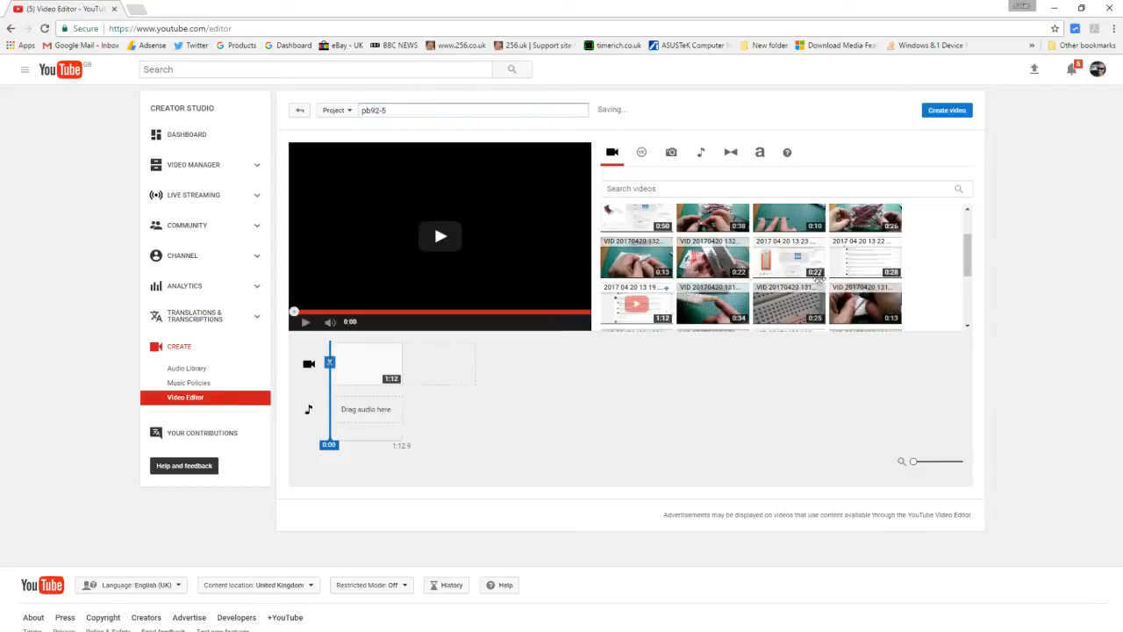
pyautogui.click(895, 245)
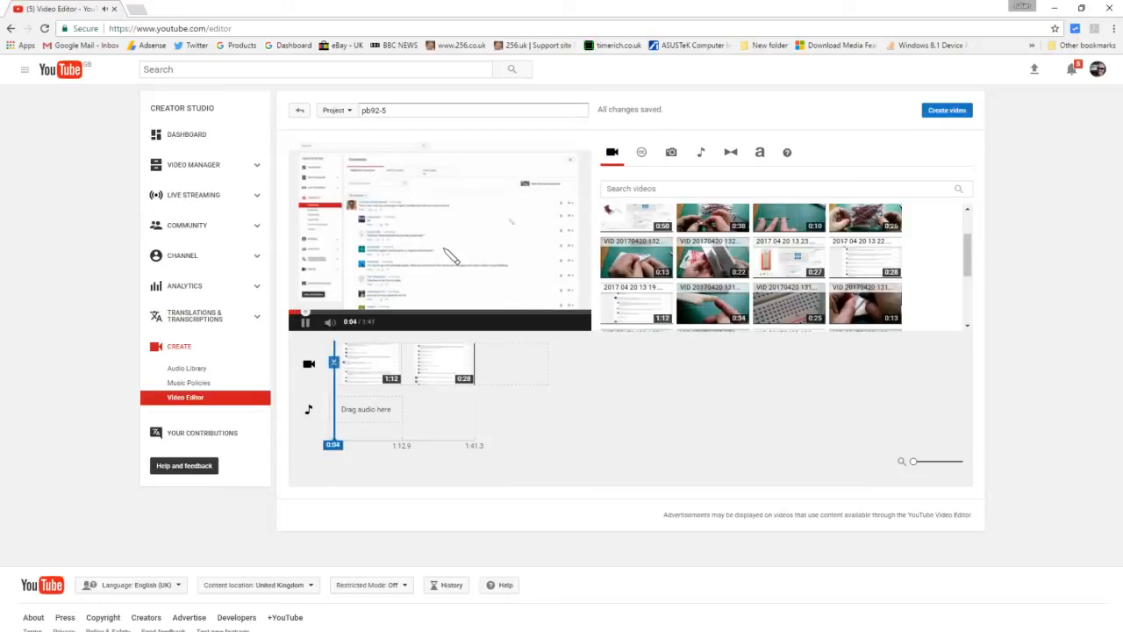
pyautogui.click(819, 246)
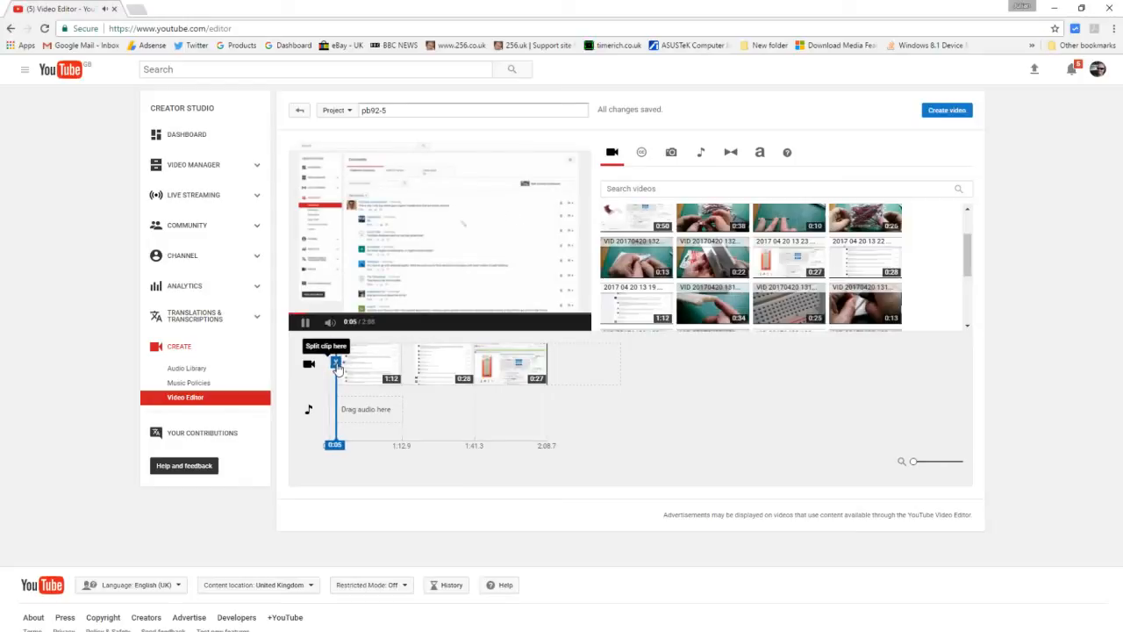
pyautogui.click(336, 366)
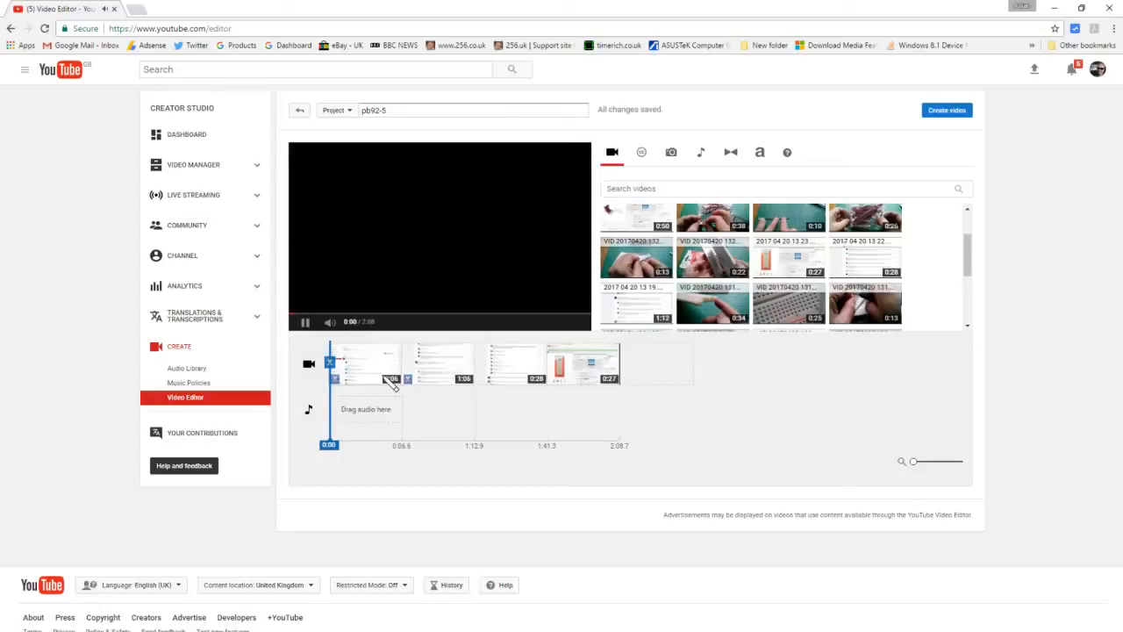
pyautogui.click(395, 352)
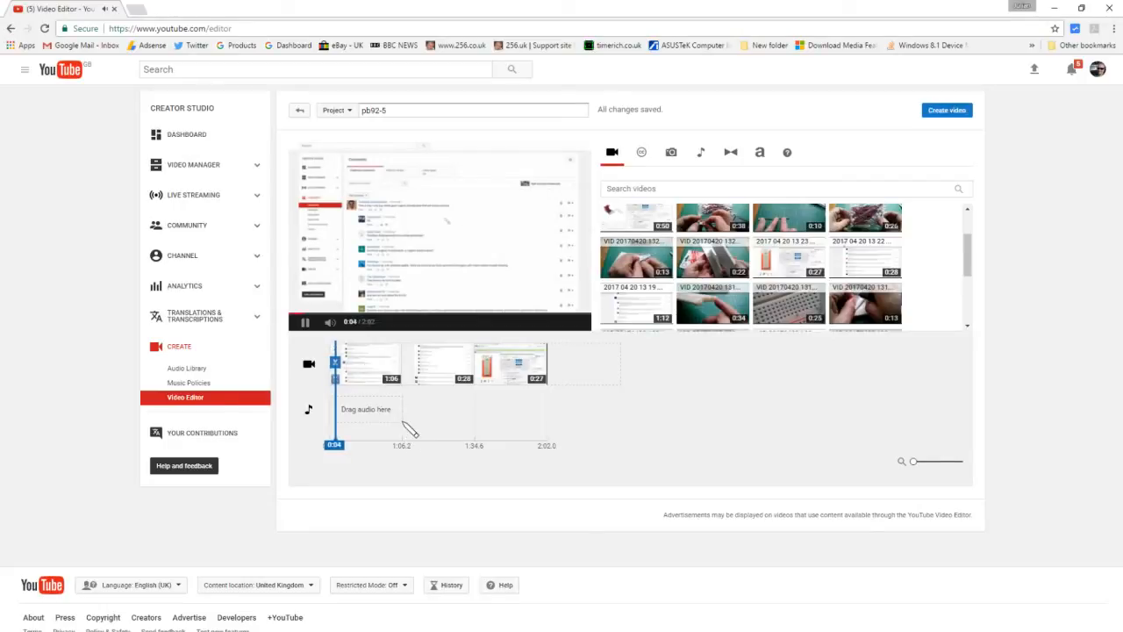
pyautogui.click(396, 447)
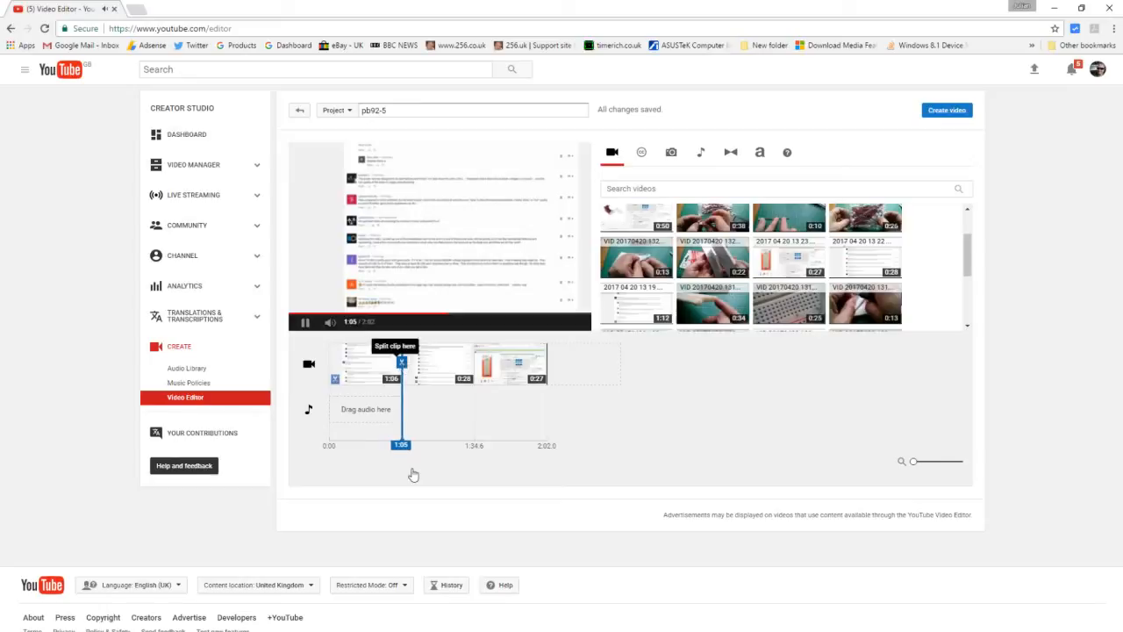
pyautogui.click(401, 360)
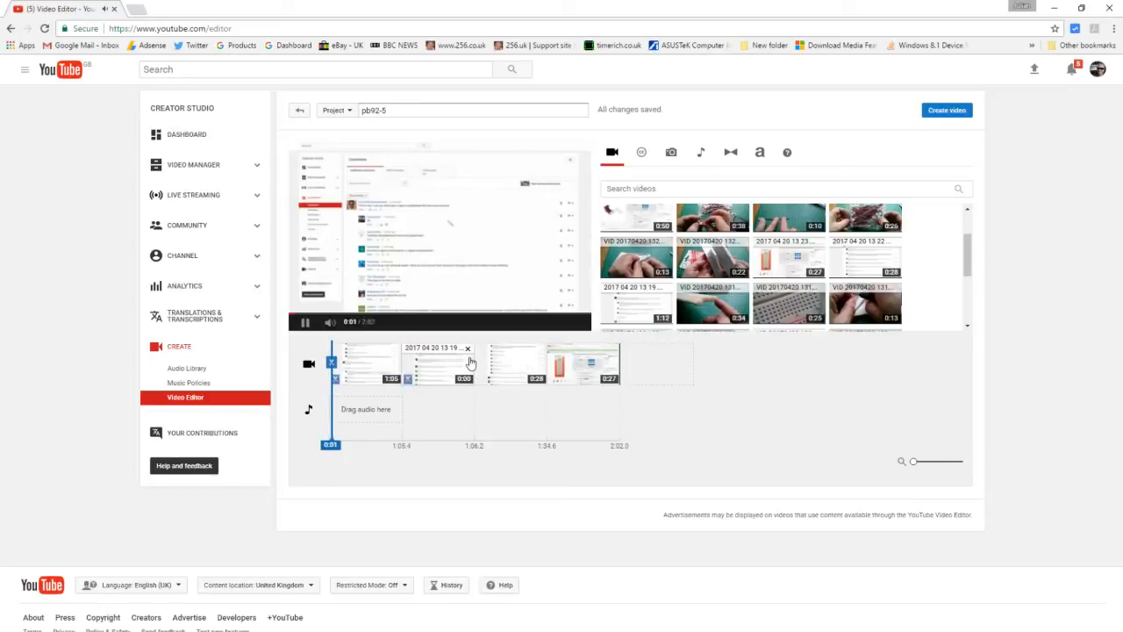
pyautogui.click(467, 348)
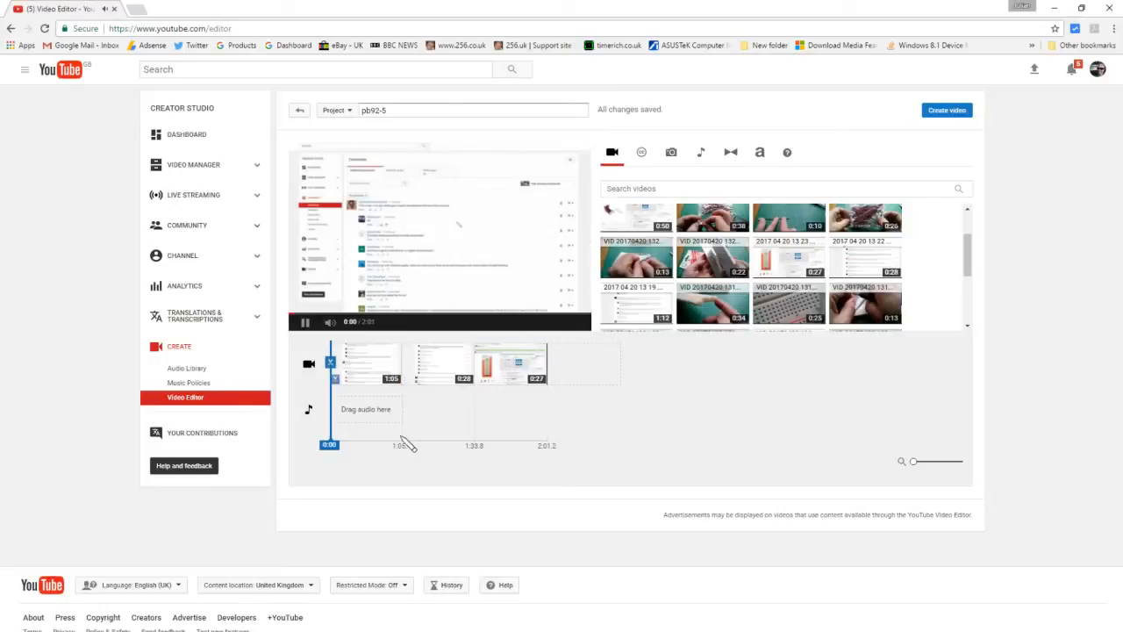
pyautogui.click(400, 444)
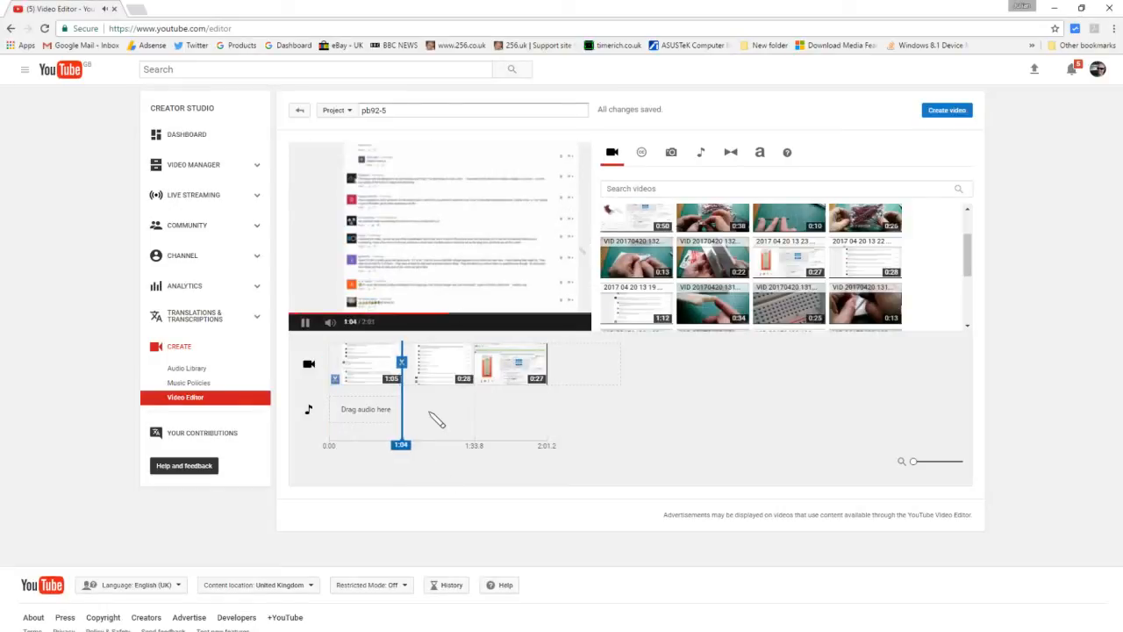
pyautogui.moveTo(419, 365)
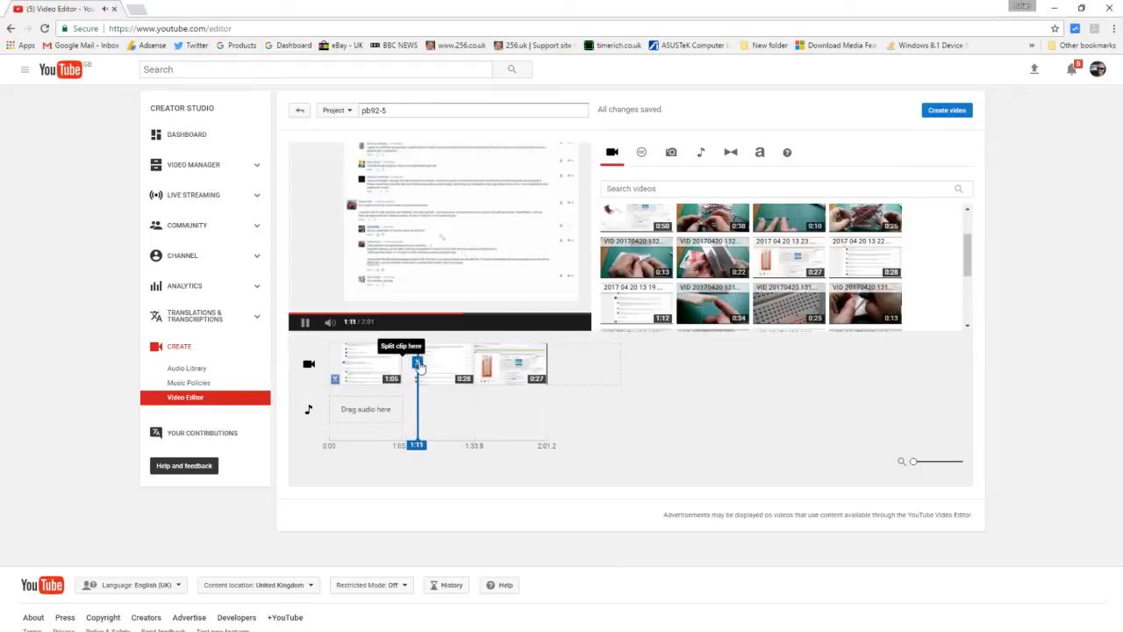
pyautogui.click(420, 362)
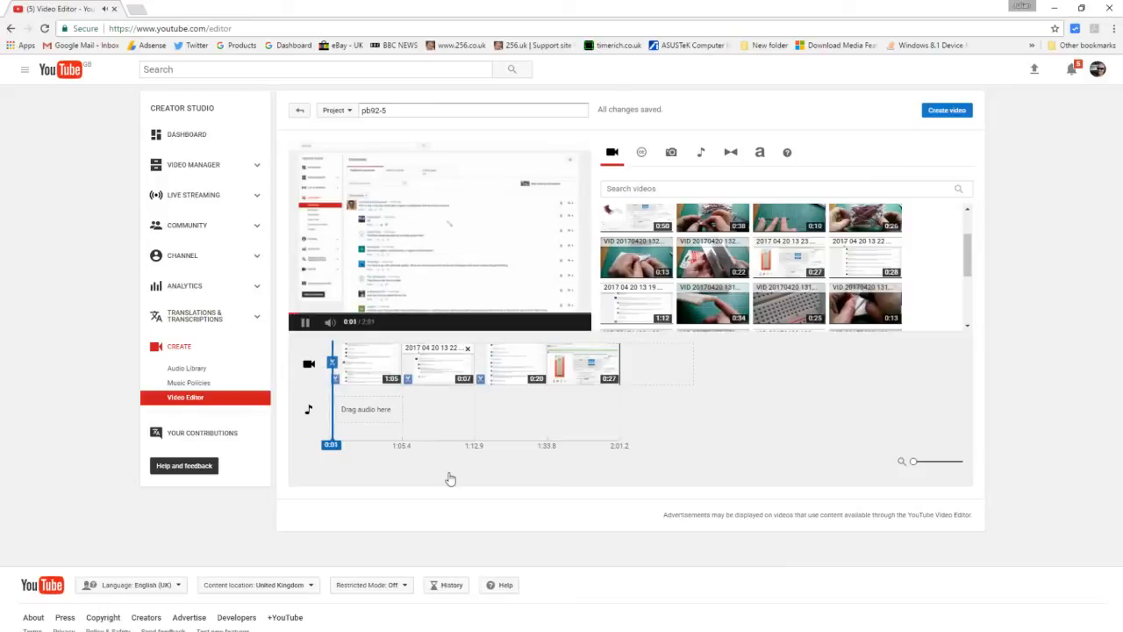
pyautogui.press('Delete')
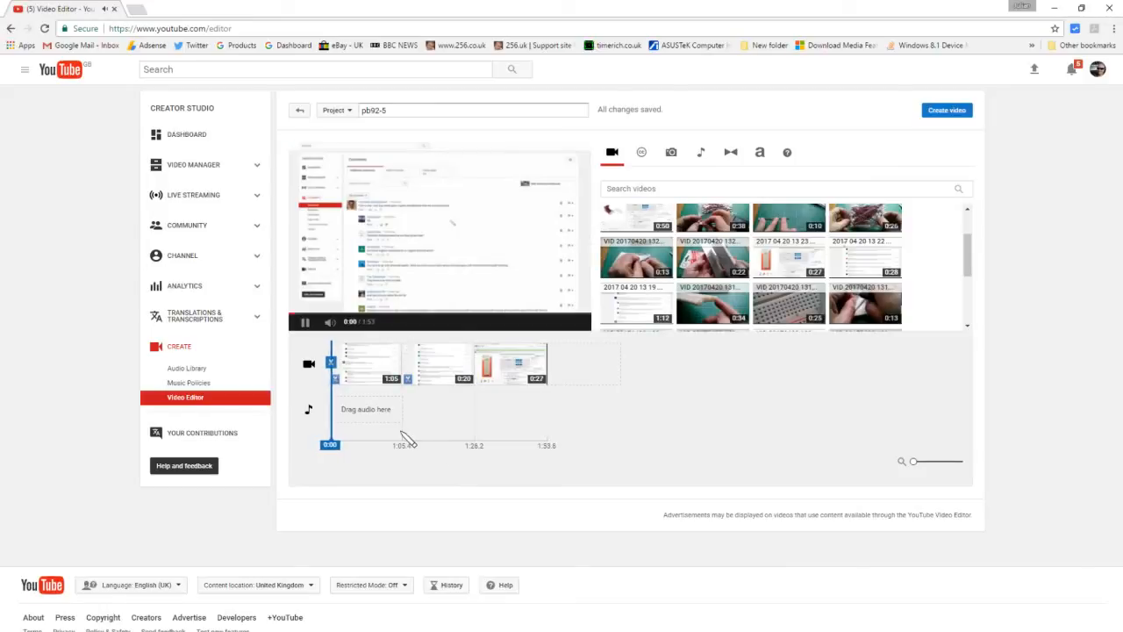
pyautogui.click(399, 439)
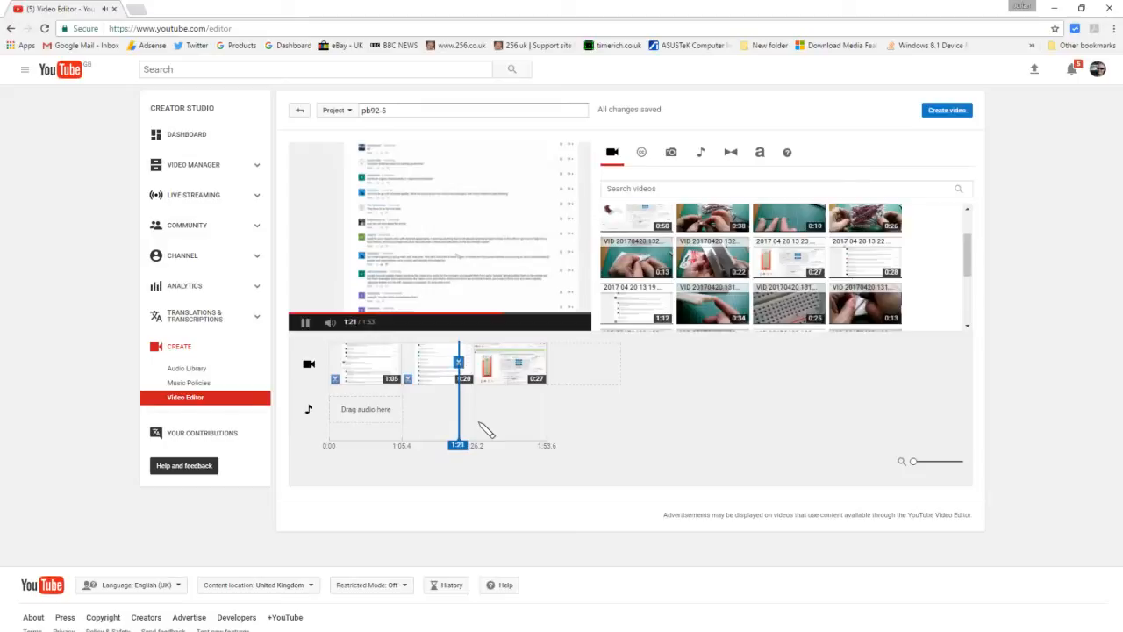
pyautogui.click(470, 362)
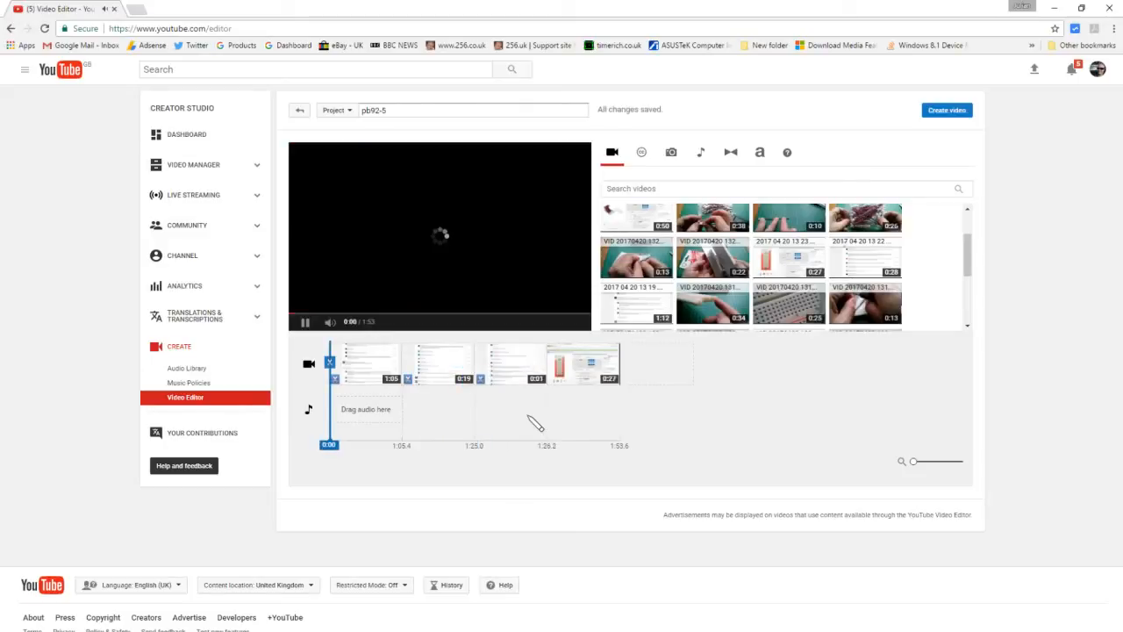
pyautogui.click(539, 348)
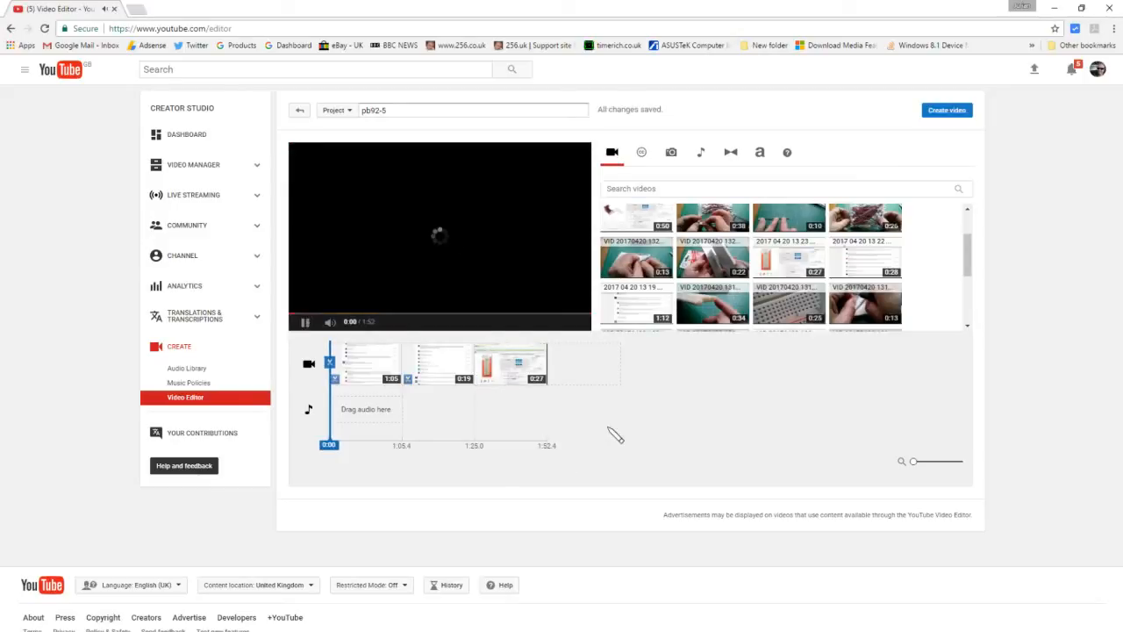
pyautogui.scroll(2, 971, 222)
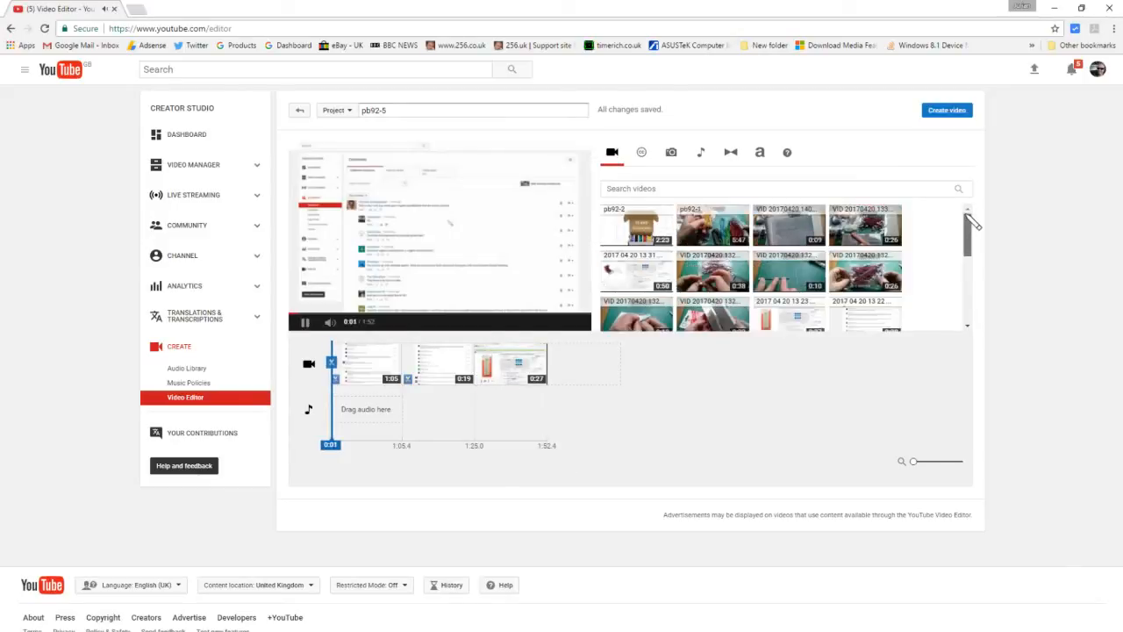
pyautogui.click(305, 324)
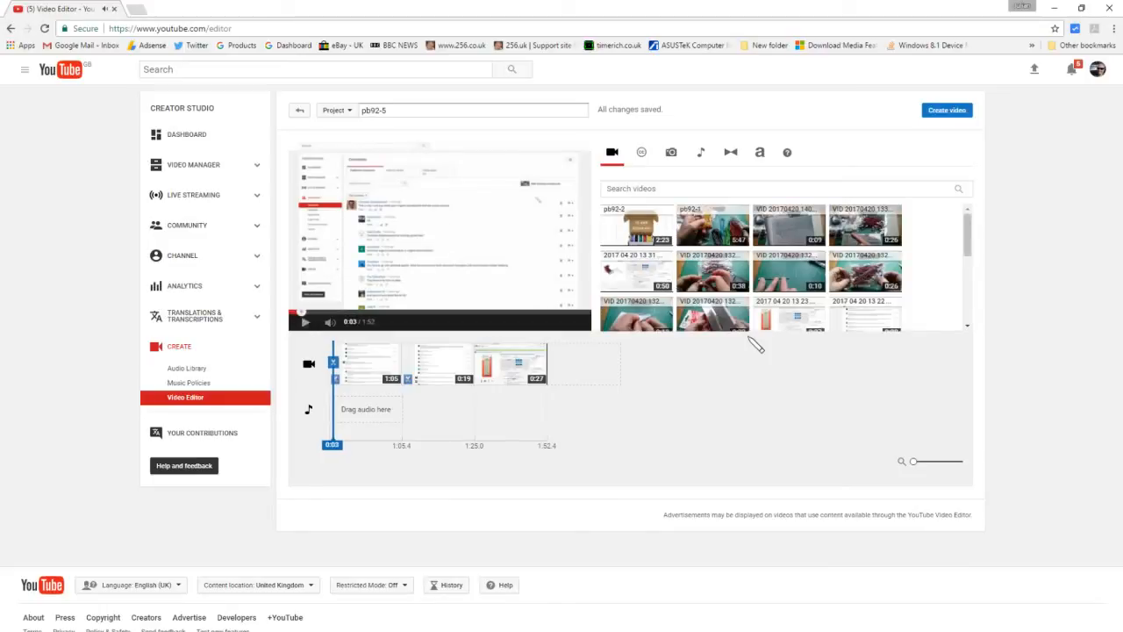
pyautogui.moveTo(803, 227)
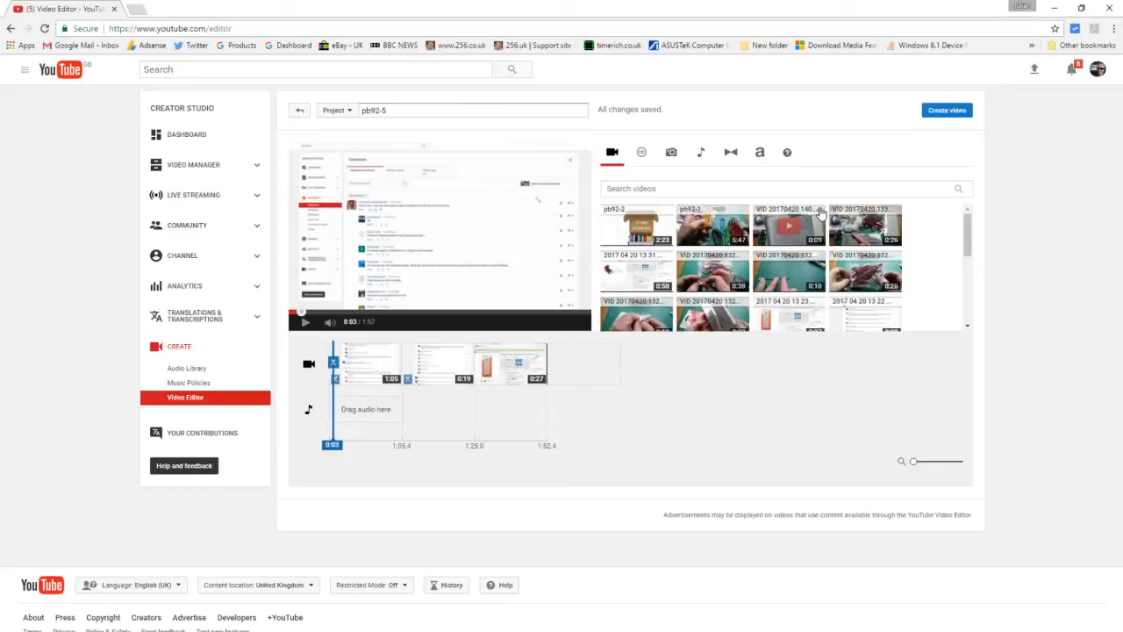
pyautogui.moveTo(814, 214); pyautogui.dragTo(482, 365)
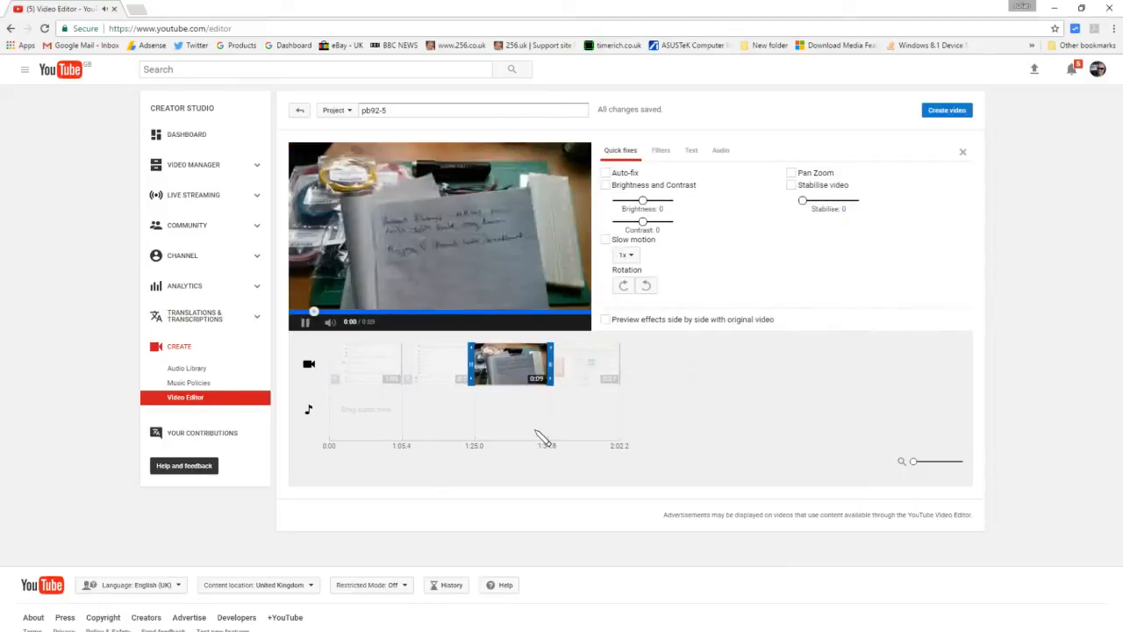
pyautogui.click(528, 529)
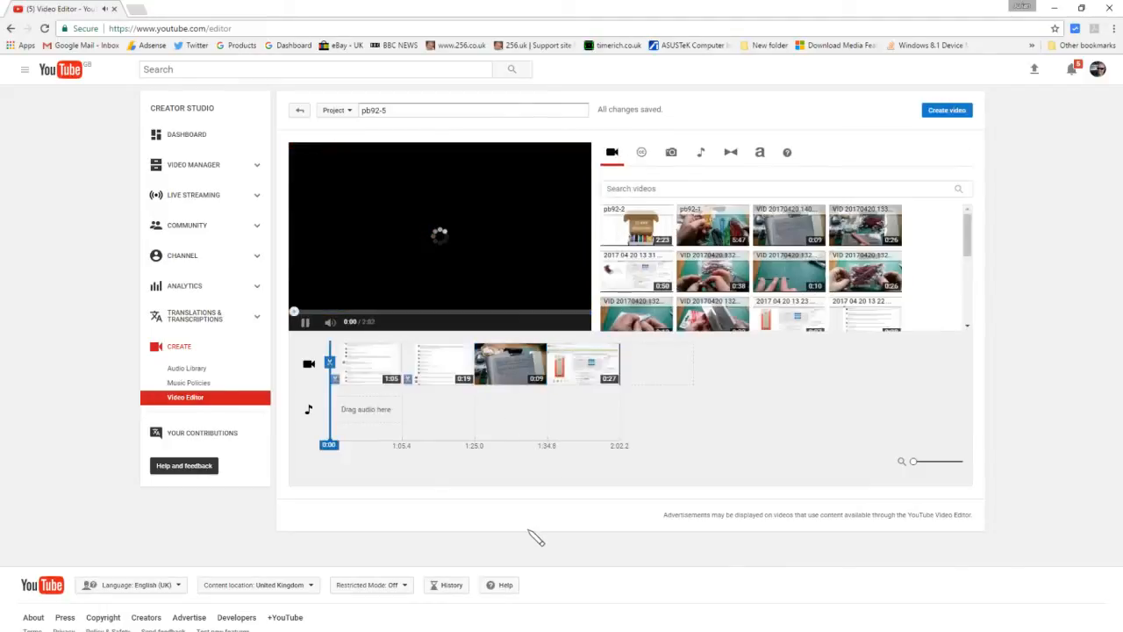
pyautogui.click(467, 438)
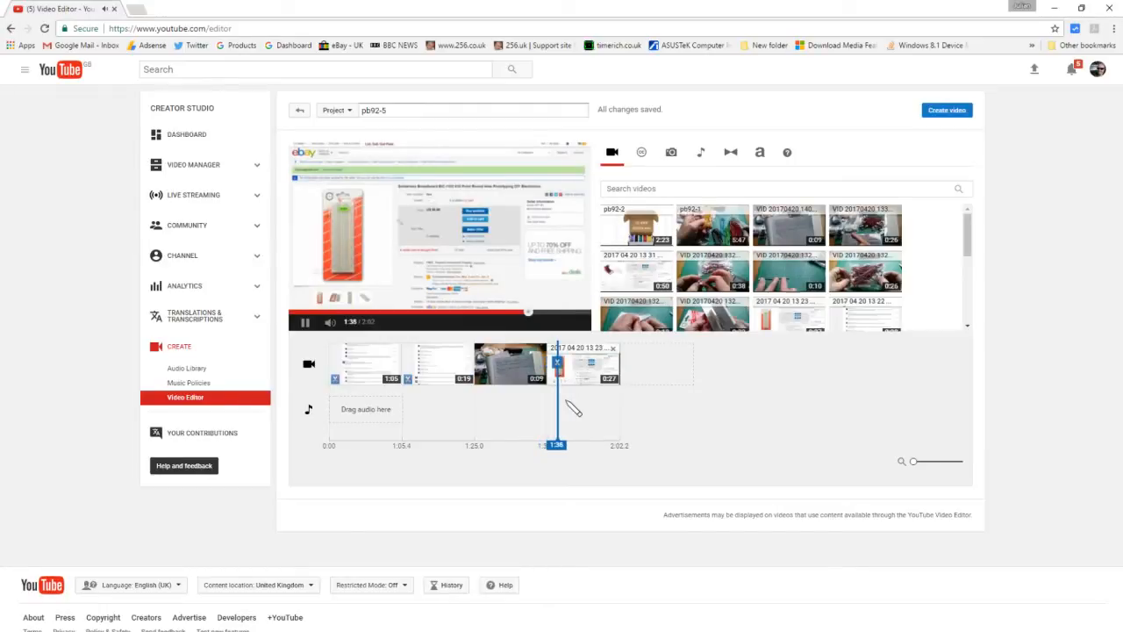
pyautogui.click(557, 361)
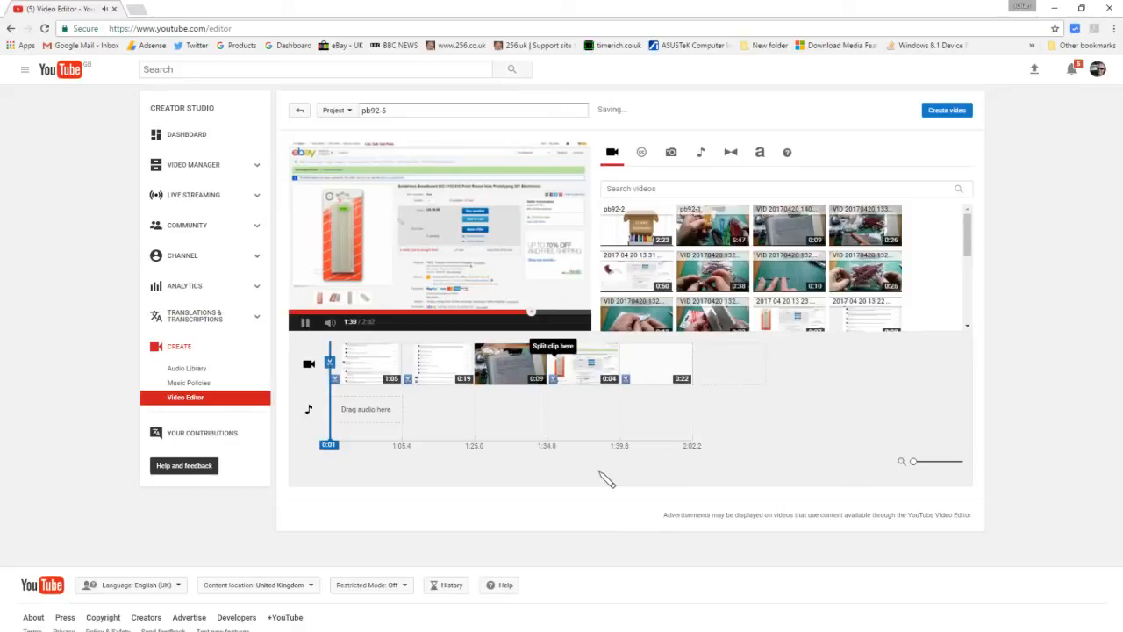
pyautogui.click(613, 349)
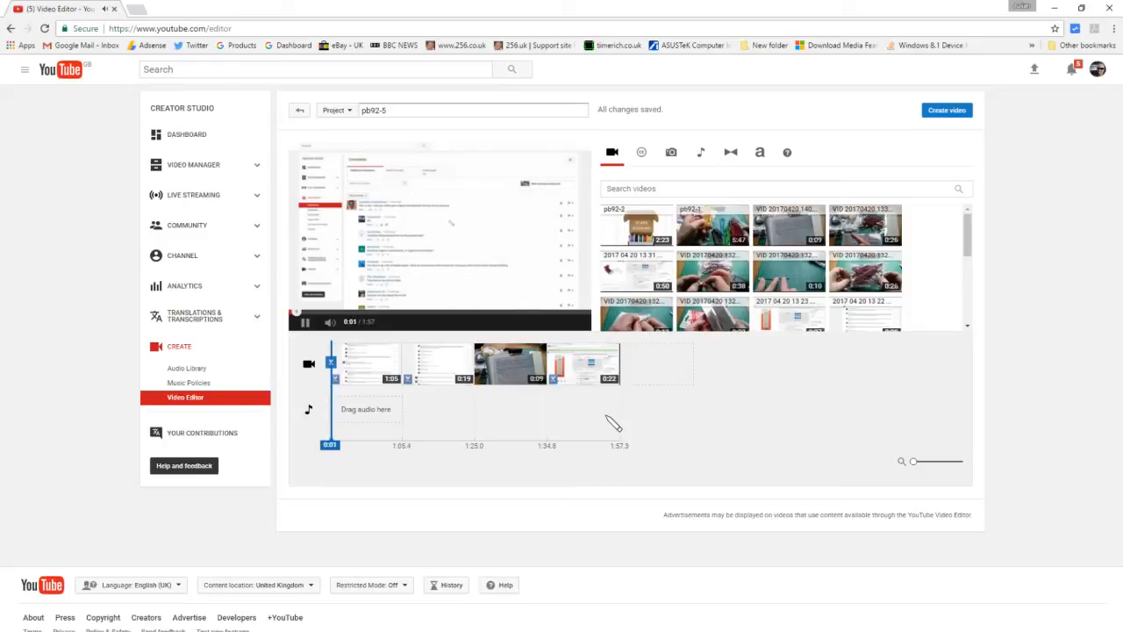
pyautogui.click(613, 424)
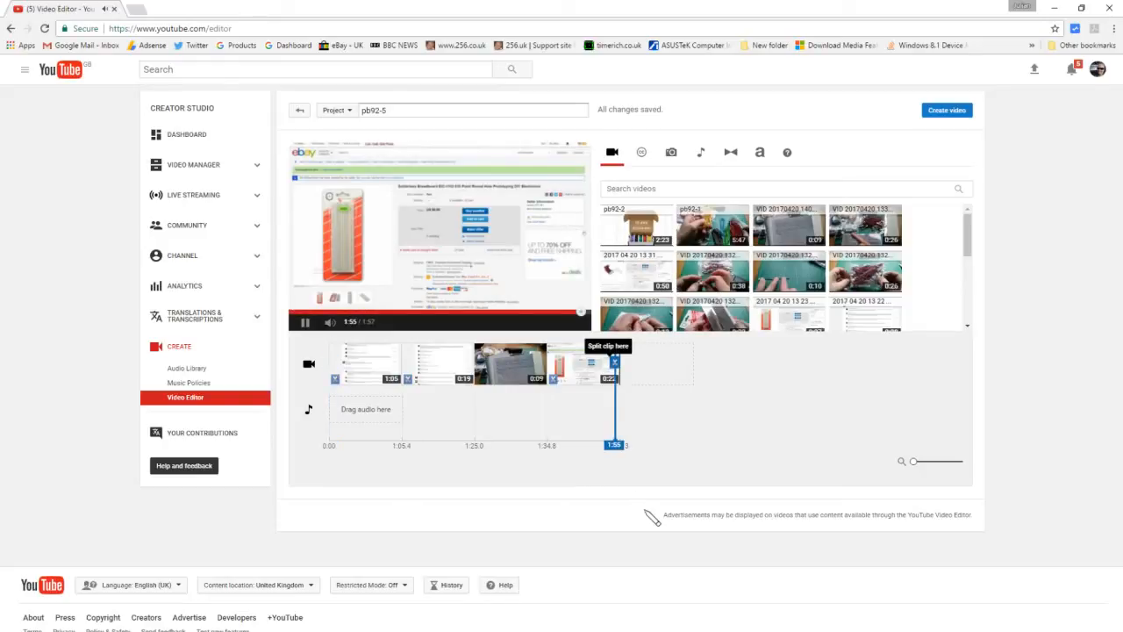
pyautogui.click(614, 361)
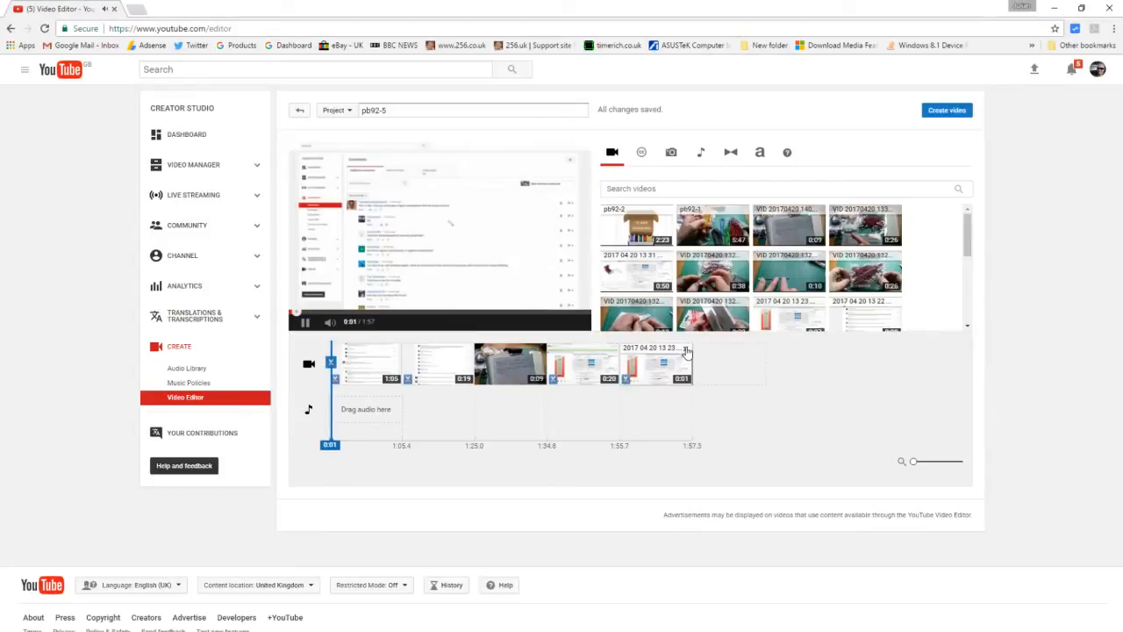
pyautogui.click(686, 350)
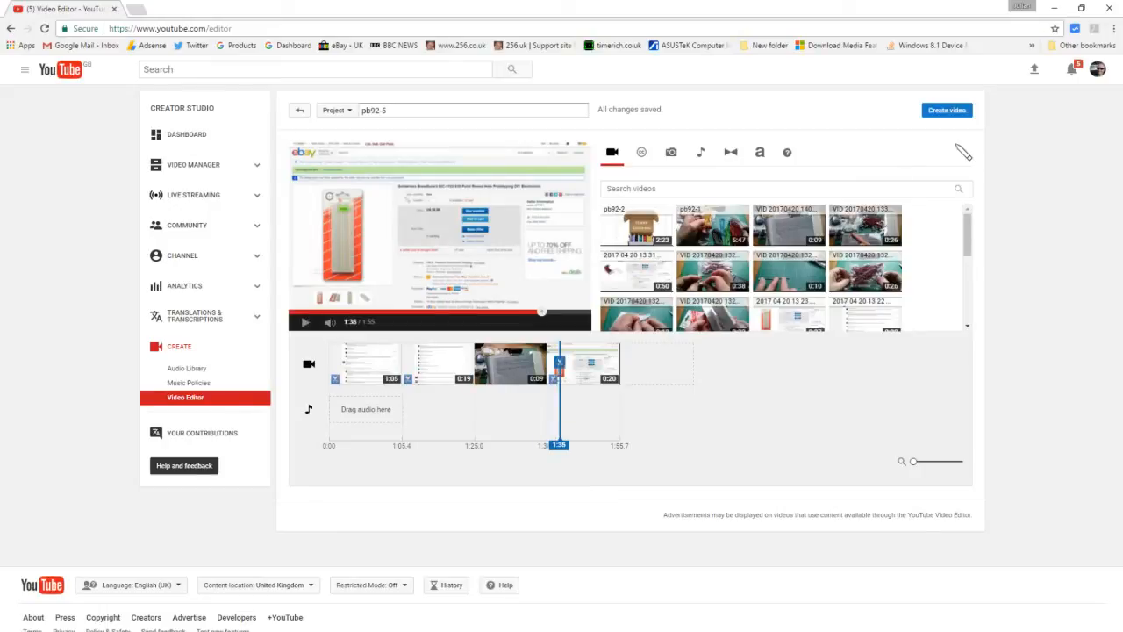
# Add the 0:22, 0:13, 0:26, 0:10 and 0:38 phone clips, in that order, to the empty pb92-6 timeline.
pyautogui.moveTo(788, 321)
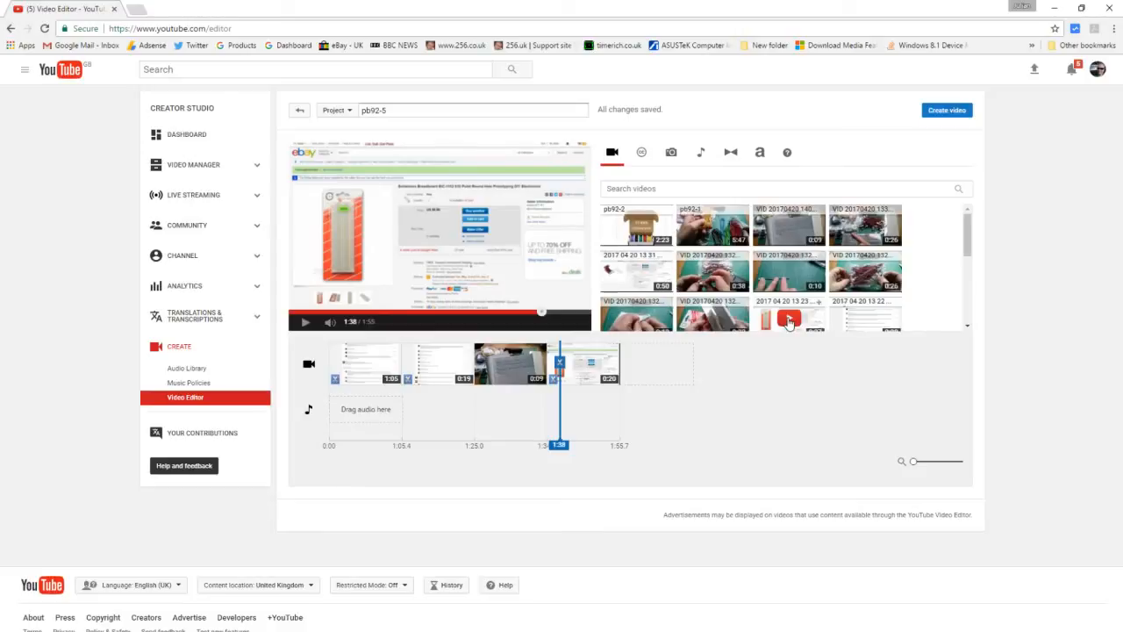
pyautogui.scroll(-1, 785, 325)
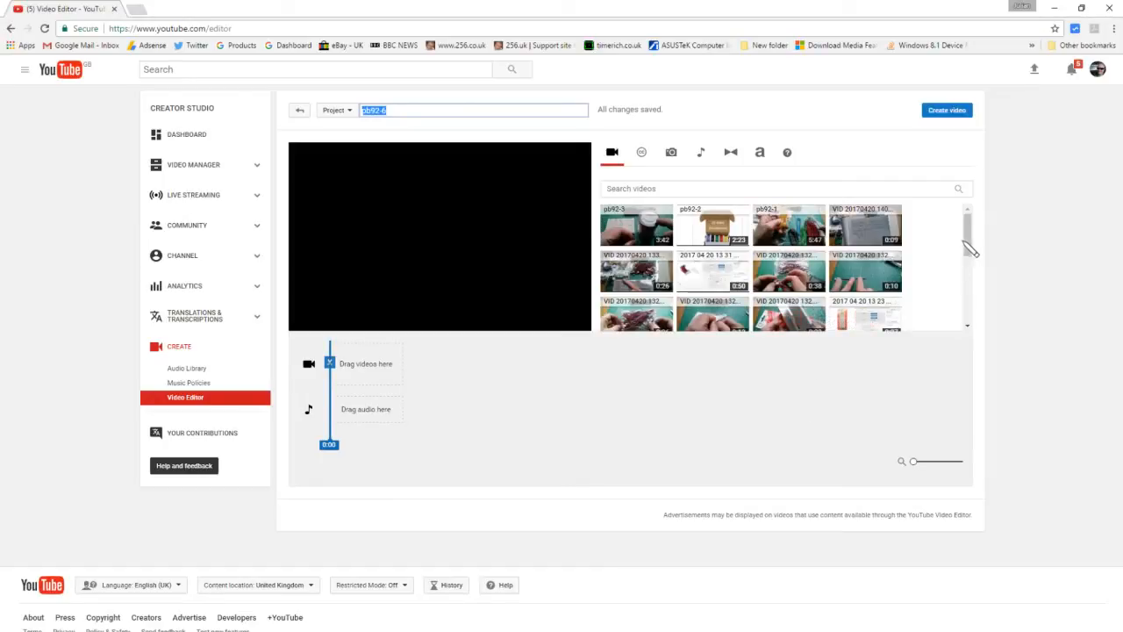
pyautogui.scroll(-1, 970, 241)
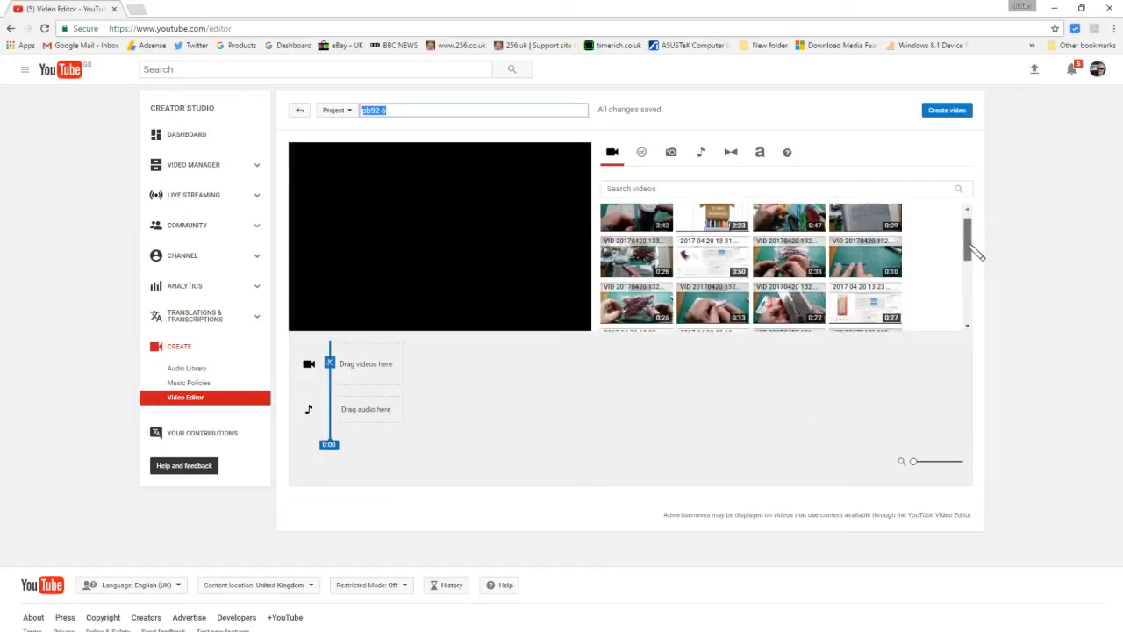
pyautogui.click(819, 299)
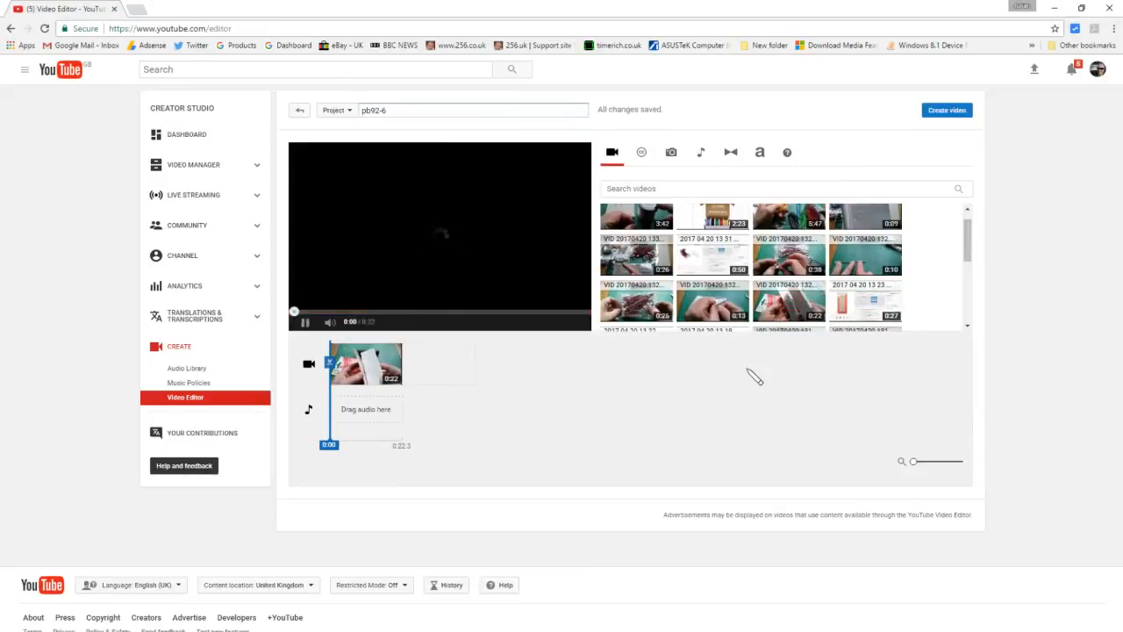
pyautogui.click(744, 293)
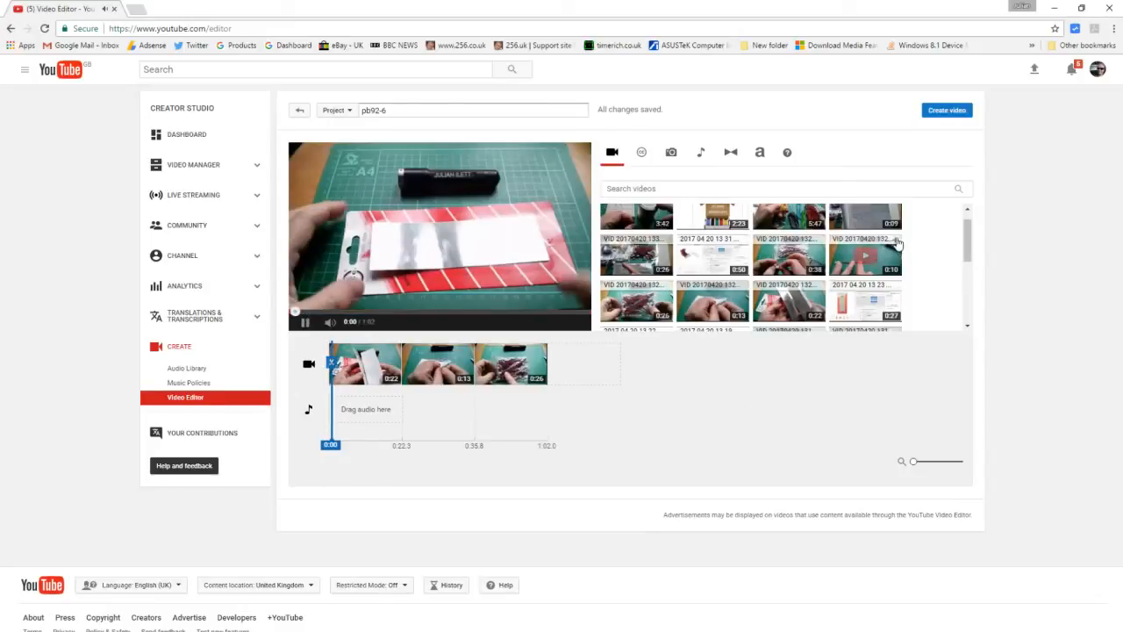
pyautogui.click(891, 271)
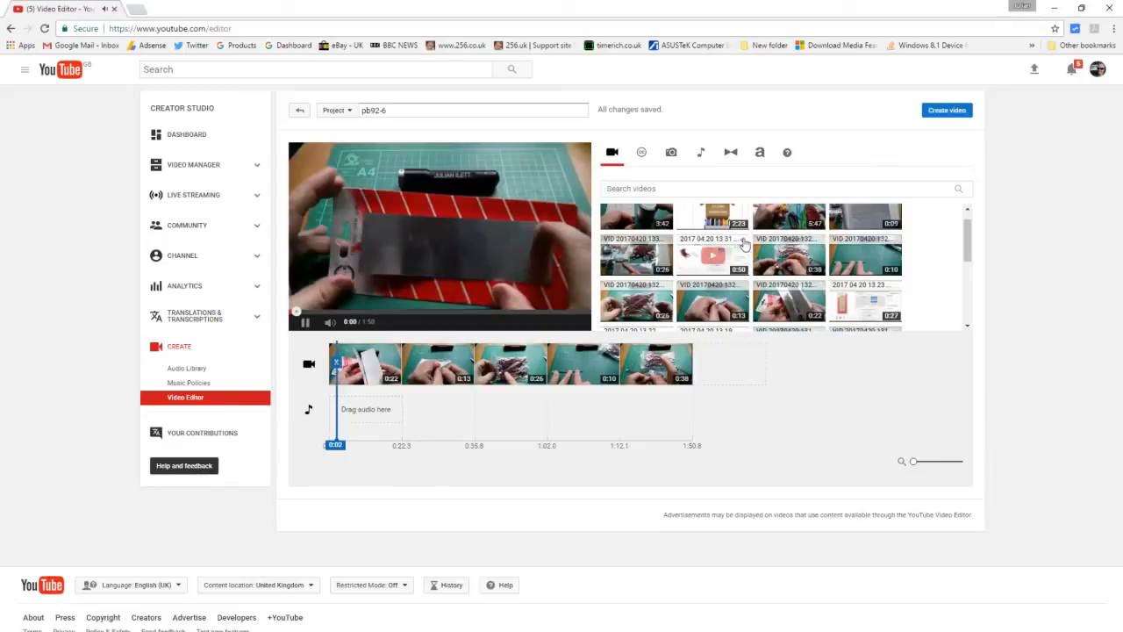
pyautogui.click(744, 244)
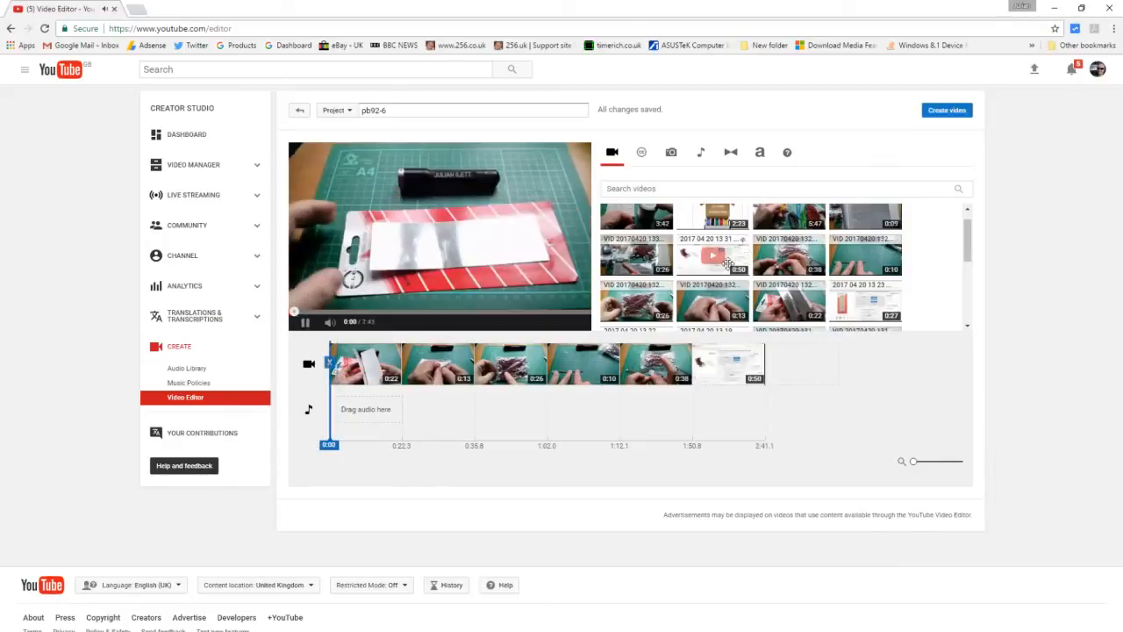
pyautogui.click(666, 244)
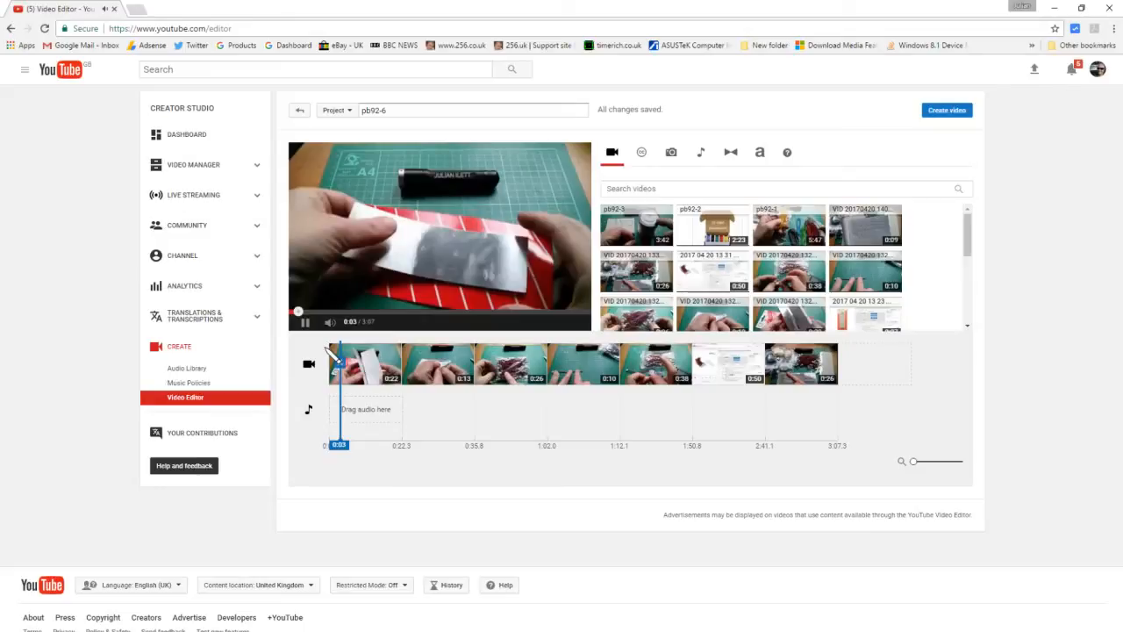
pyautogui.click(305, 322)
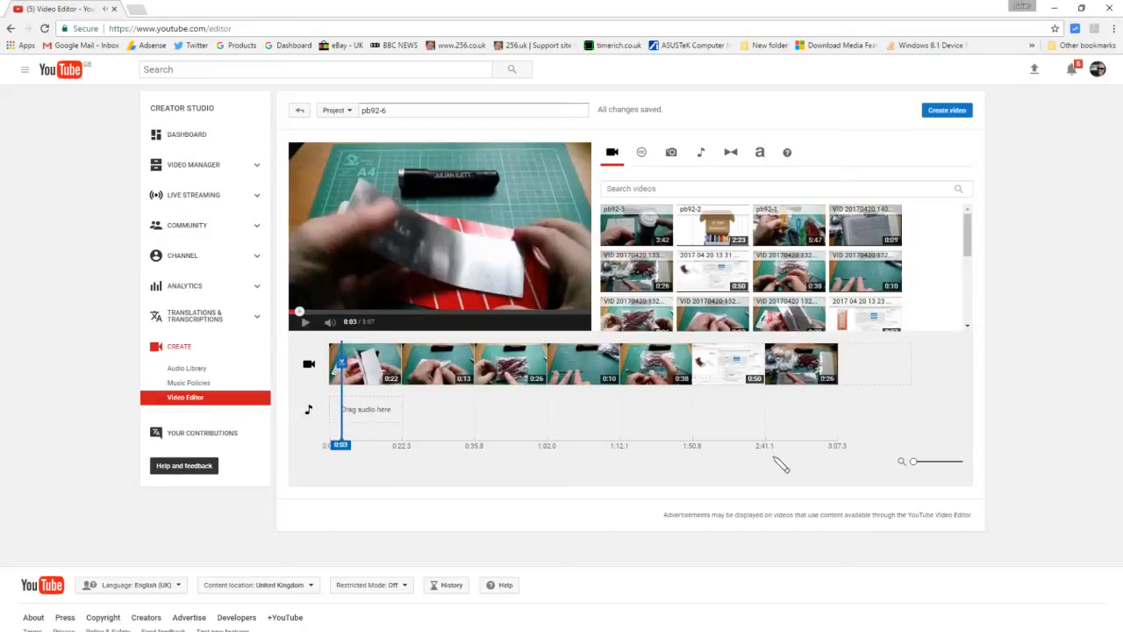
pyautogui.moveTo(643, 277)
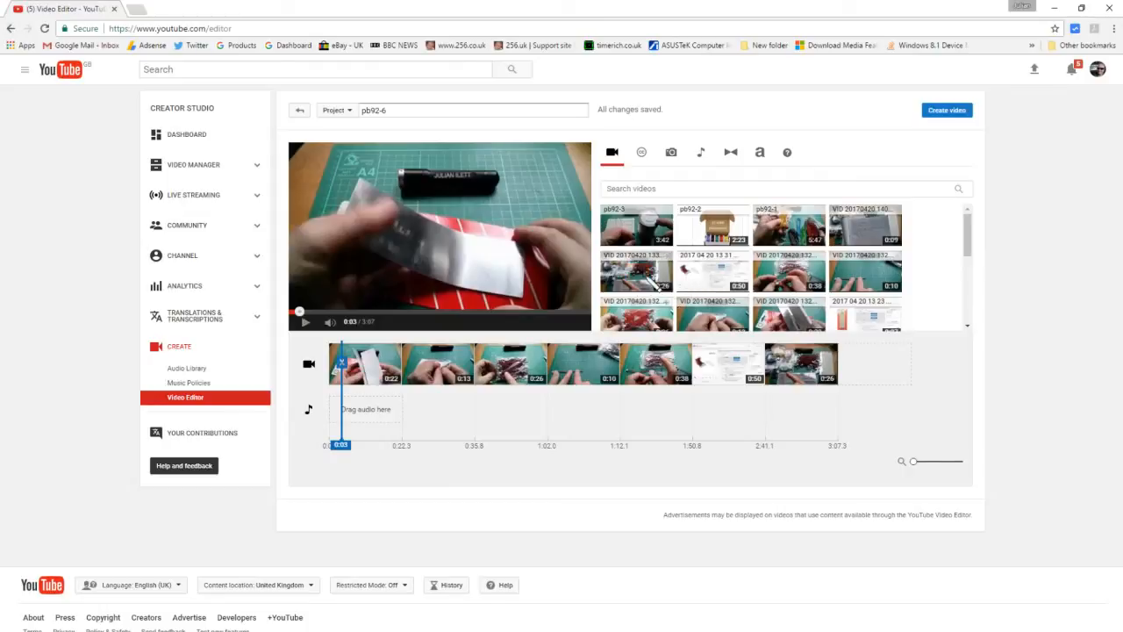
pyautogui.click(638, 275)
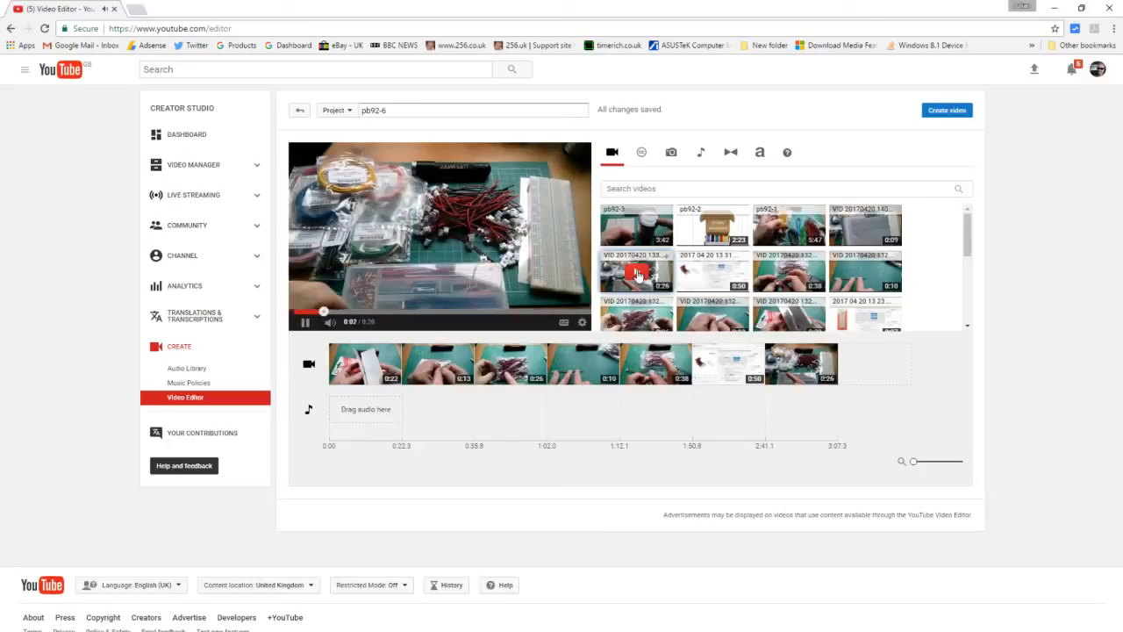
pyautogui.moveTo(638, 275); pyautogui.dragTo(369, 377)
pyautogui.click(305, 323)
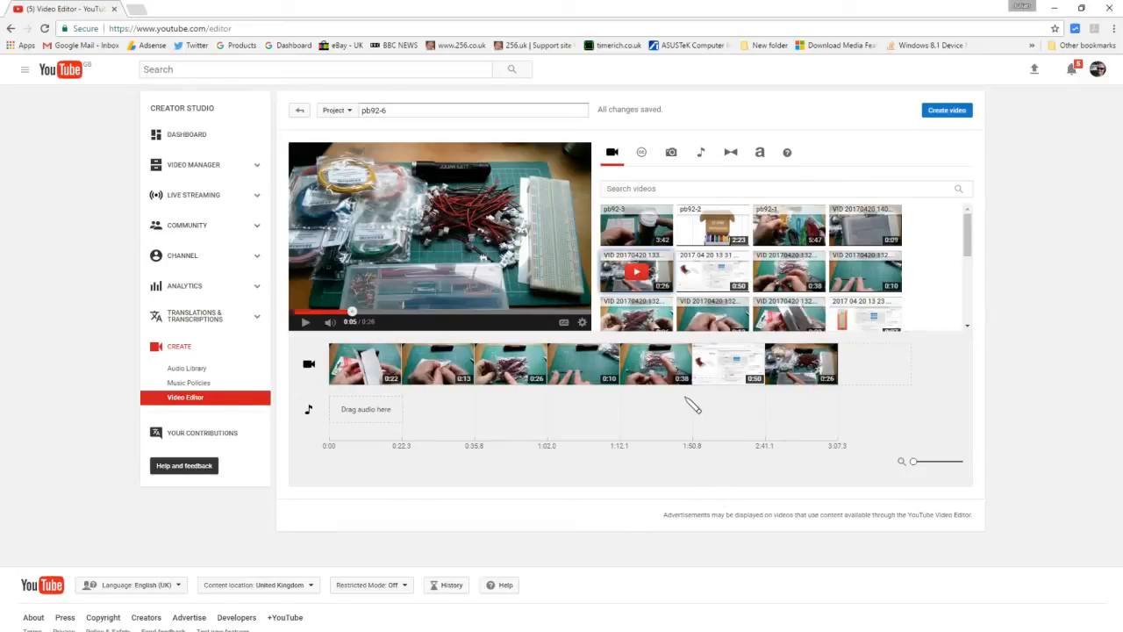
pyautogui.click(714, 445)
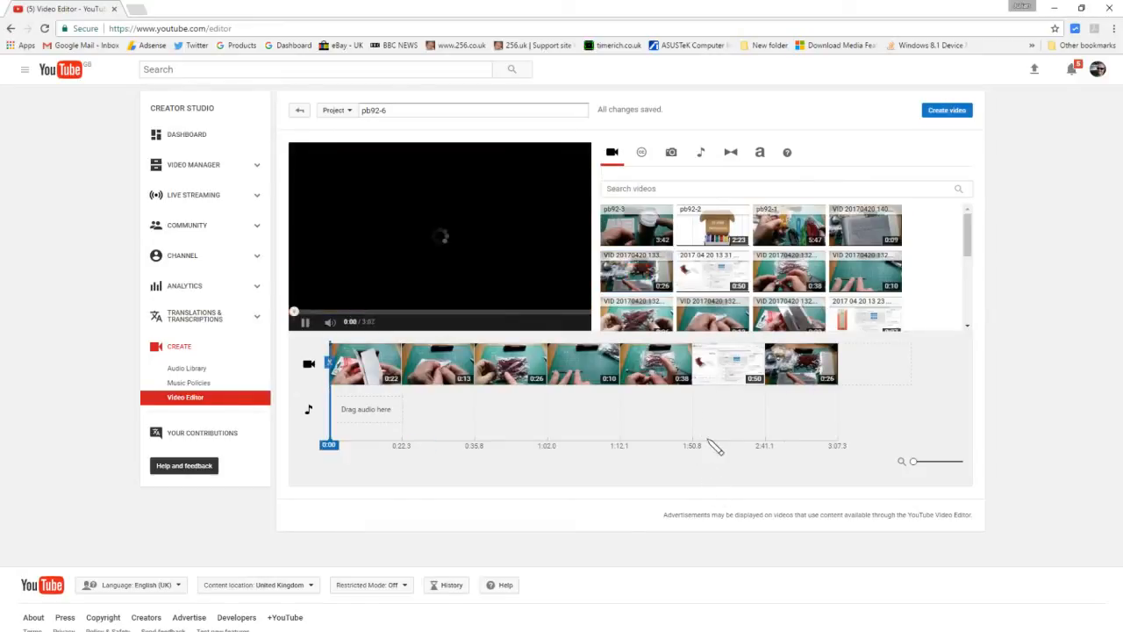
pyautogui.click(686, 421)
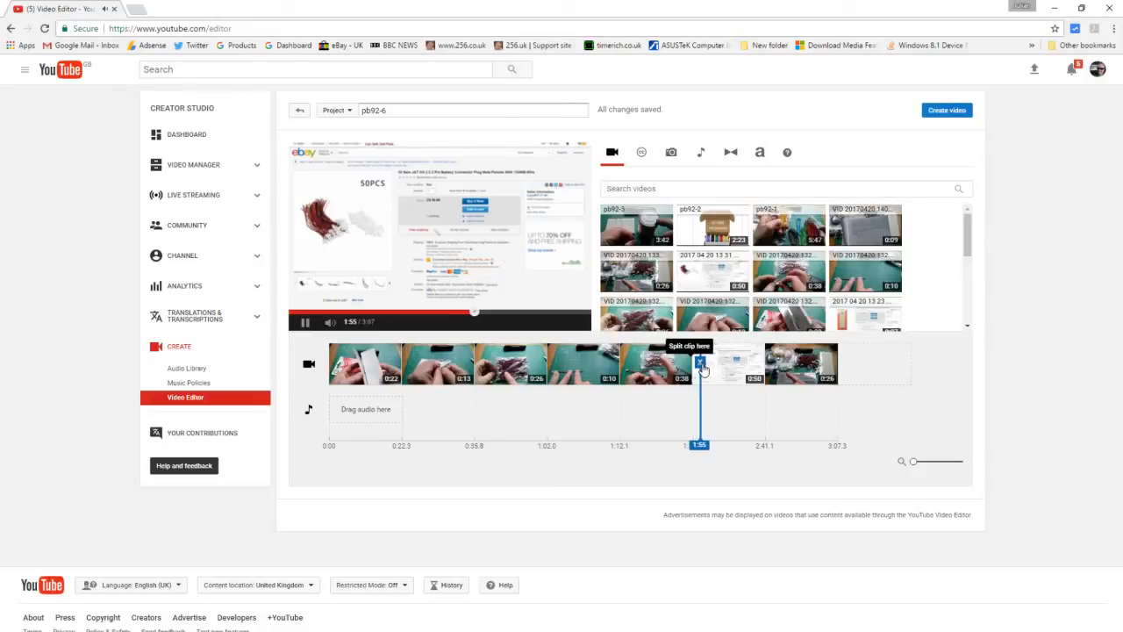
pyautogui.click(701, 365)
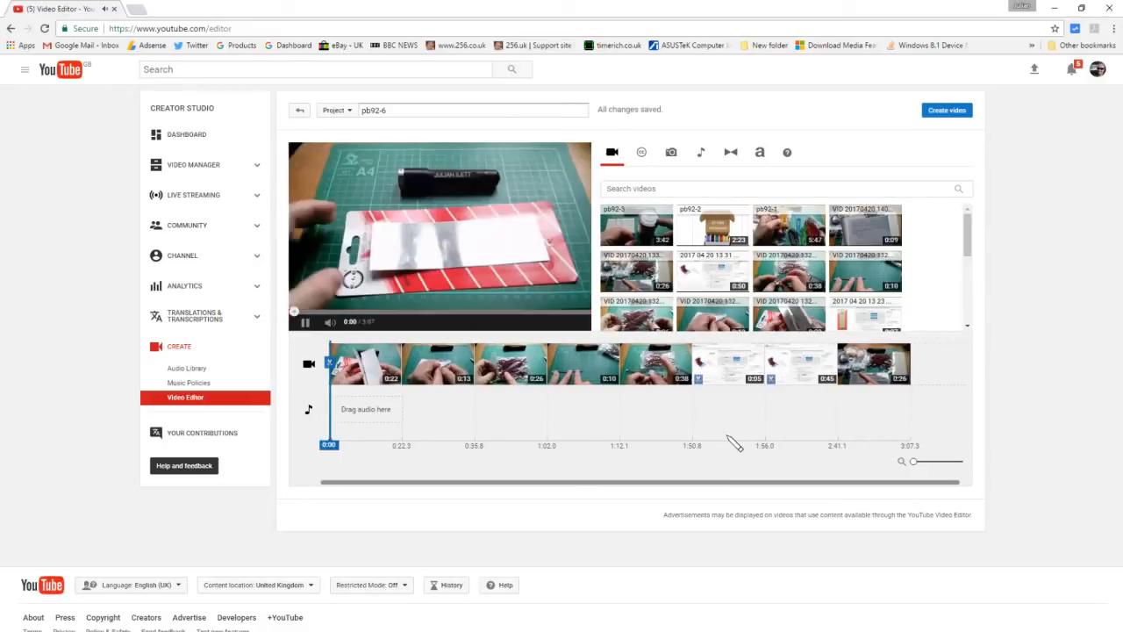
pyautogui.click(759, 349)
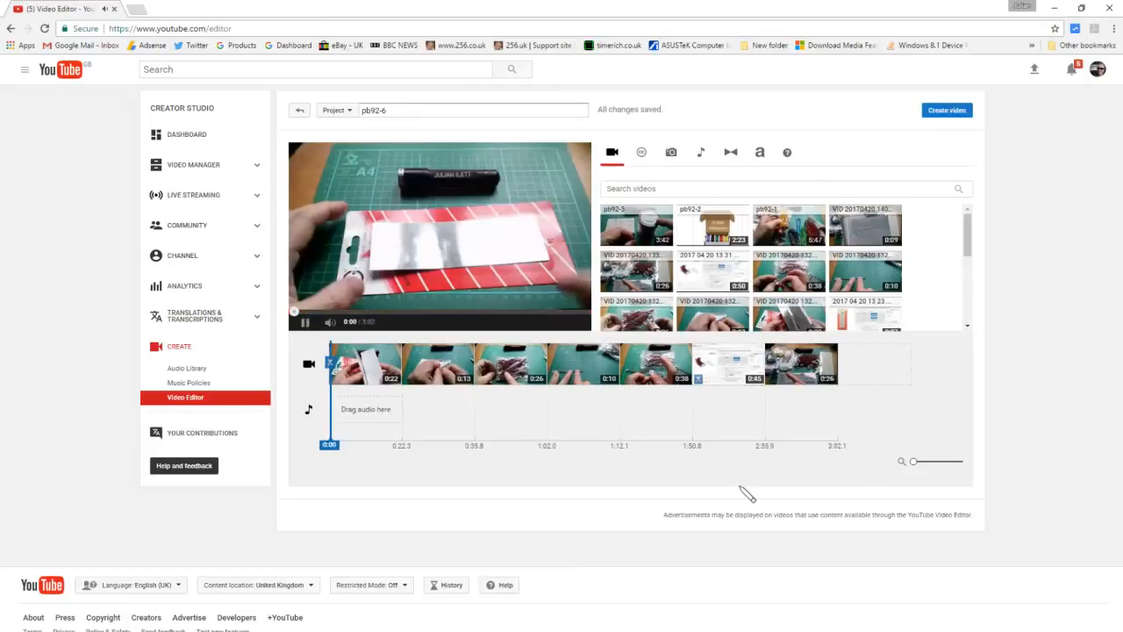
pyautogui.click(753, 369)
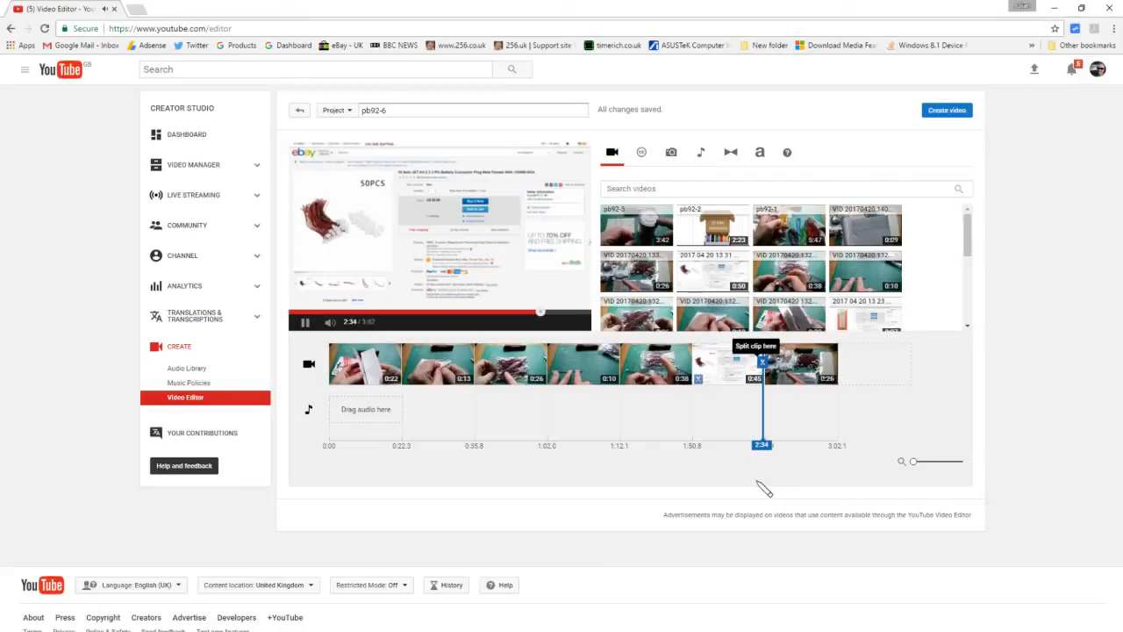
pyautogui.click(761, 362)
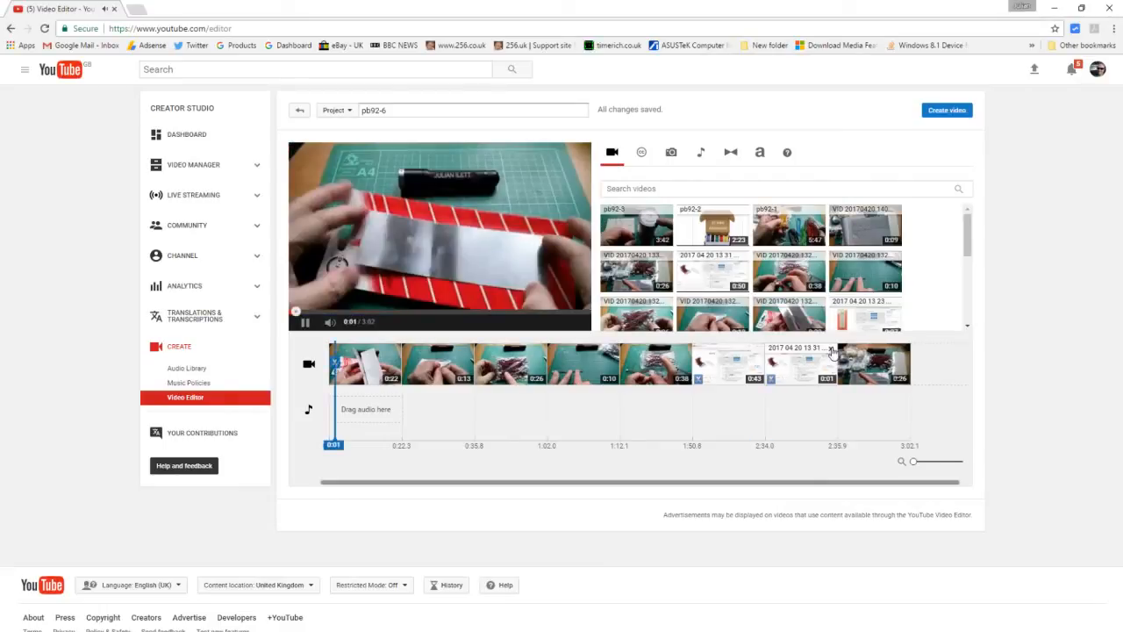
pyautogui.click(832, 351)
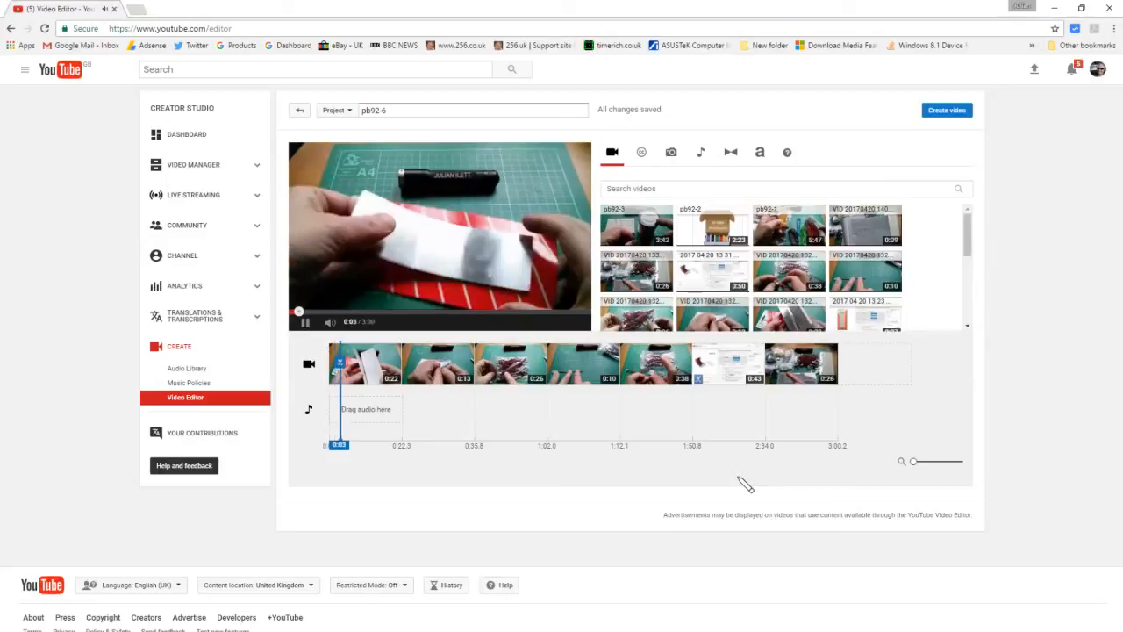
pyautogui.press('space')
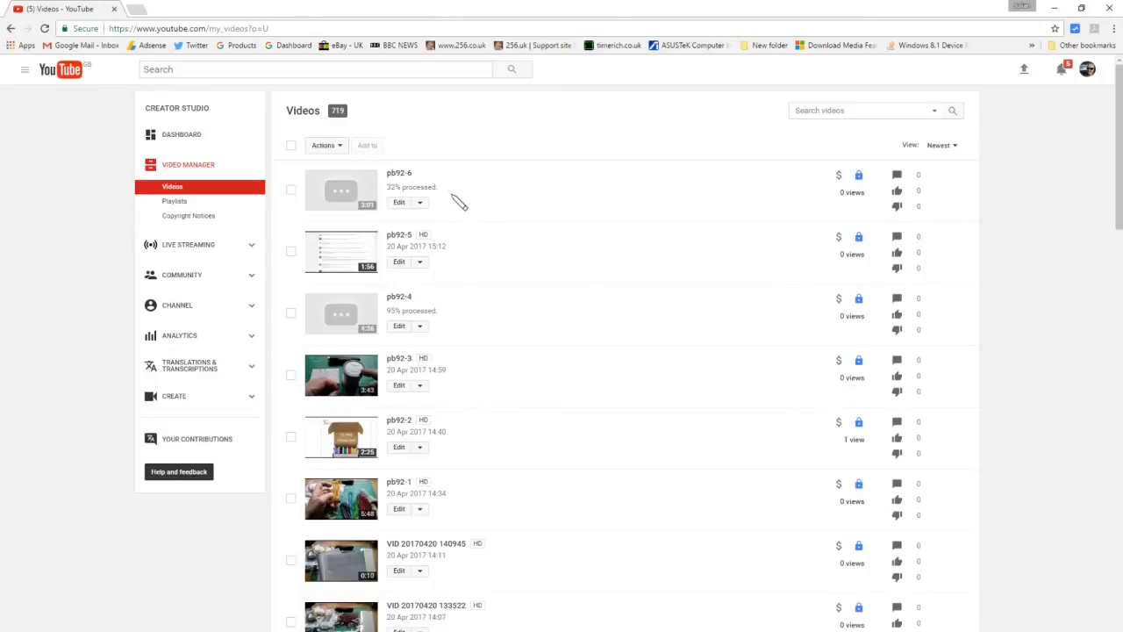
# Reopen the Video Editor with an empty project and name it postbag92.
pyautogui.click(180, 401)
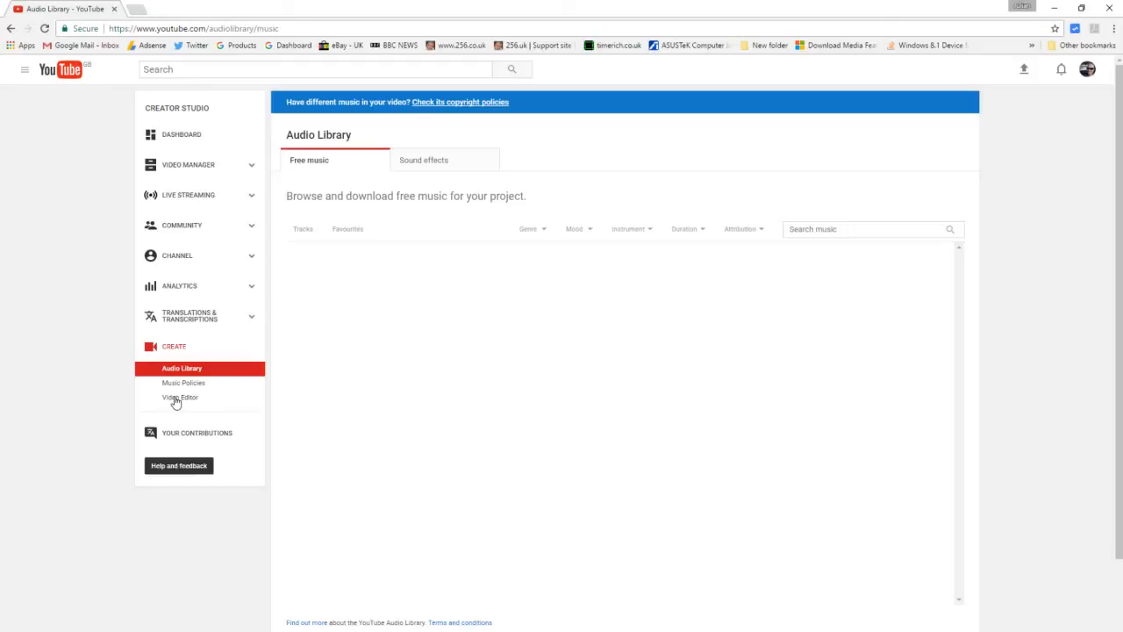
pyautogui.click(176, 400)
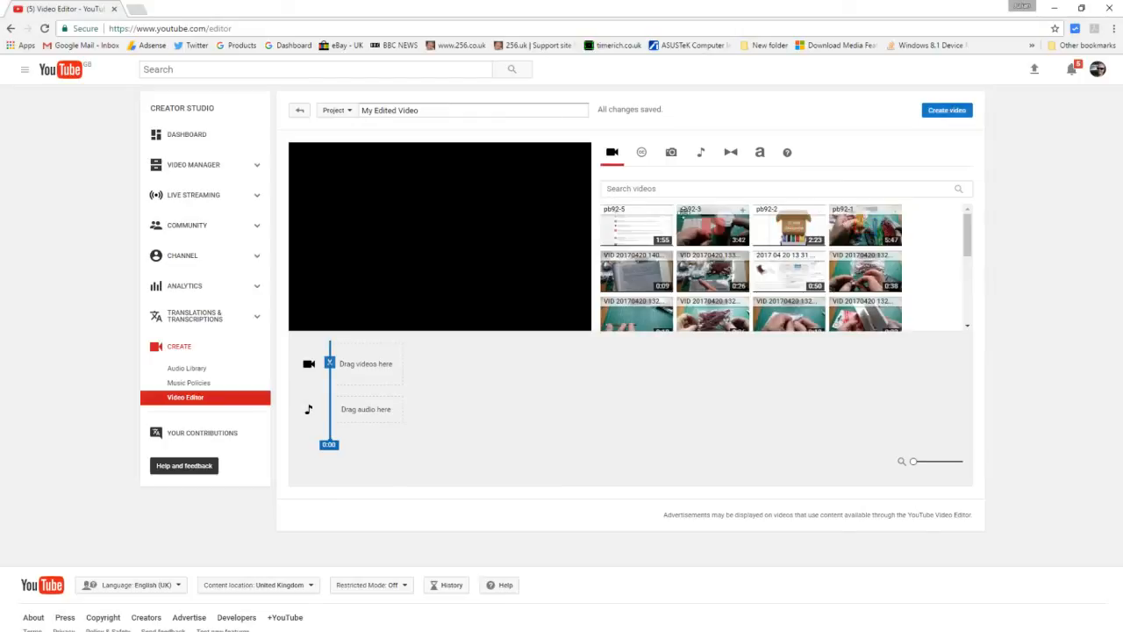
pyautogui.click(864, 237)
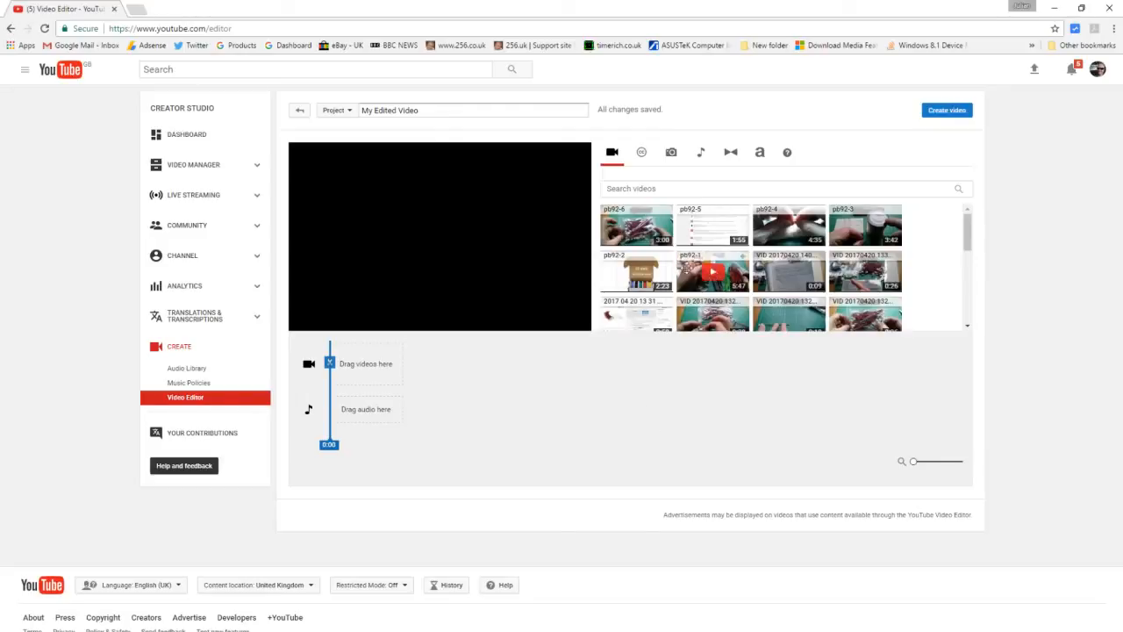
pyautogui.moveTo(872, 238)
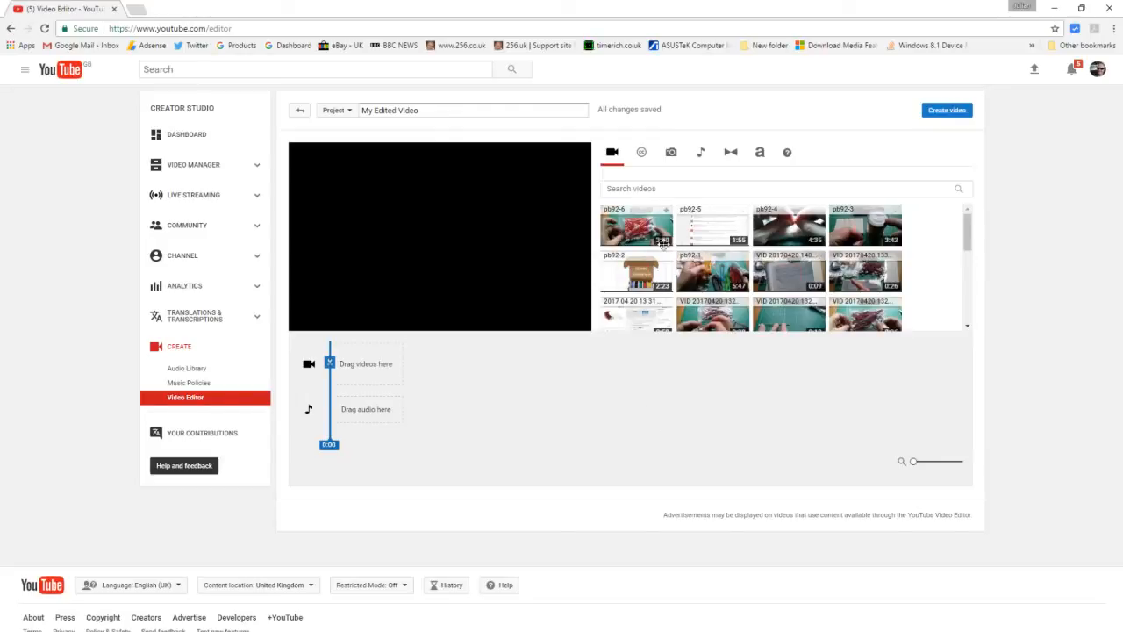
pyautogui.tripleClick(425, 111)
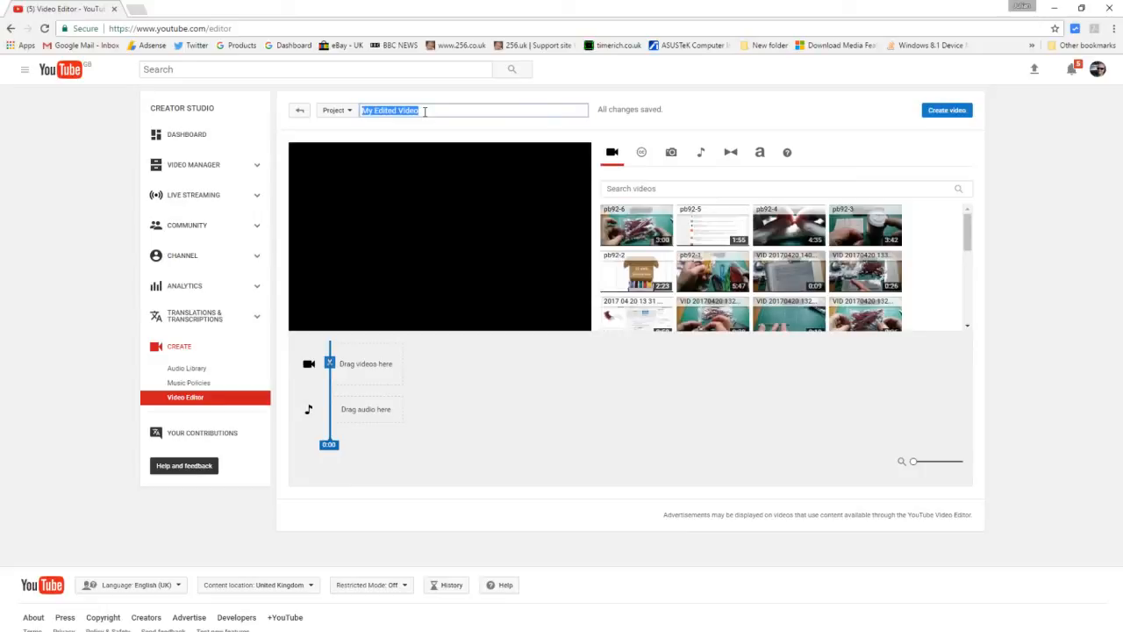
pyautogui.write('postbag92')
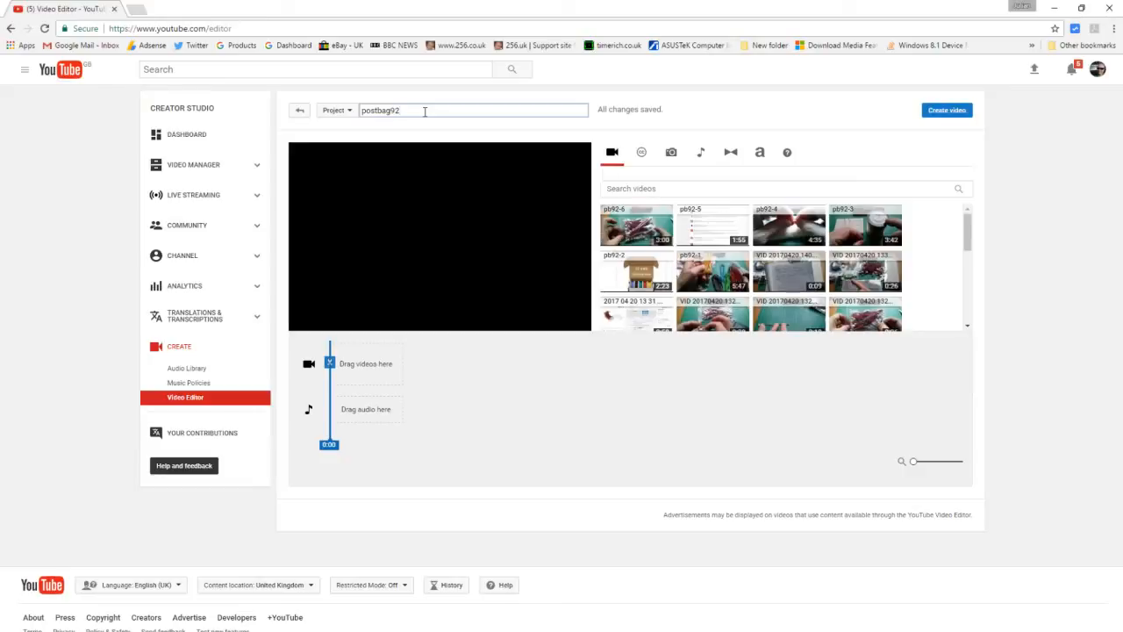
# Add the six part videos pb92-1 to pb92-6 to the timeline in numerical order and pause the preview.
pyautogui.click(744, 260)
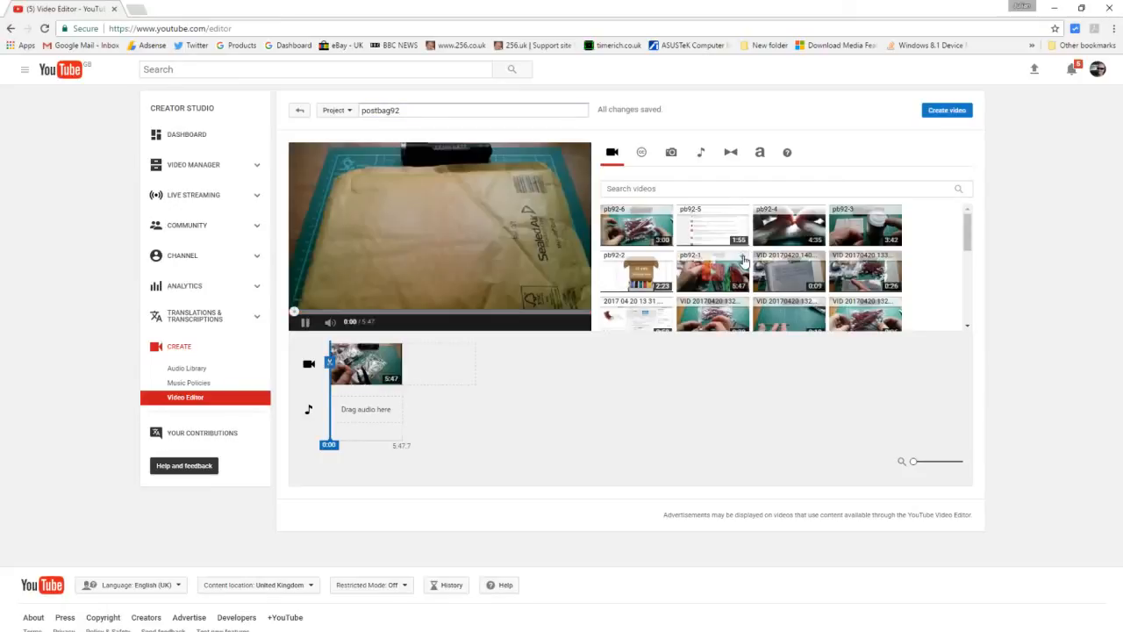
pyautogui.click(666, 260)
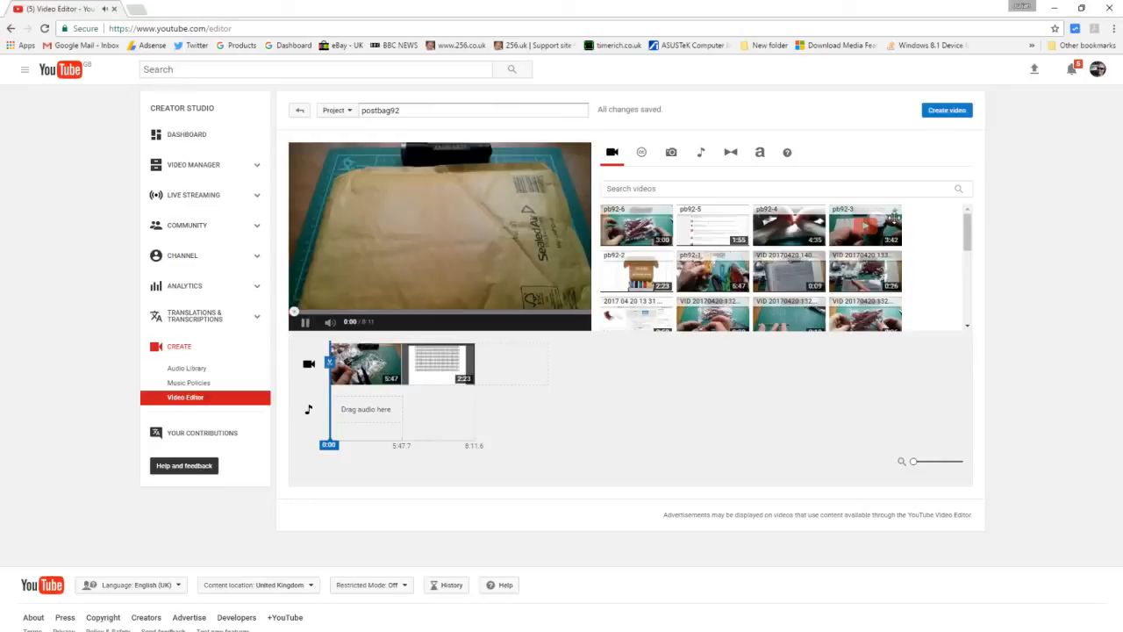
pyautogui.click(896, 211)
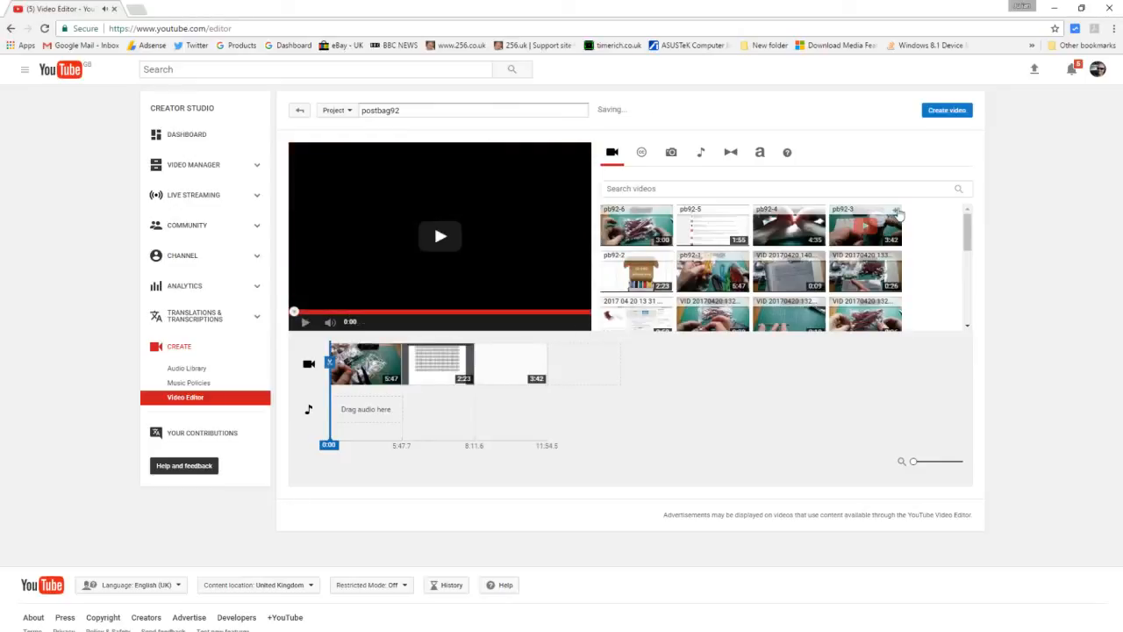
pyautogui.click(819, 213)
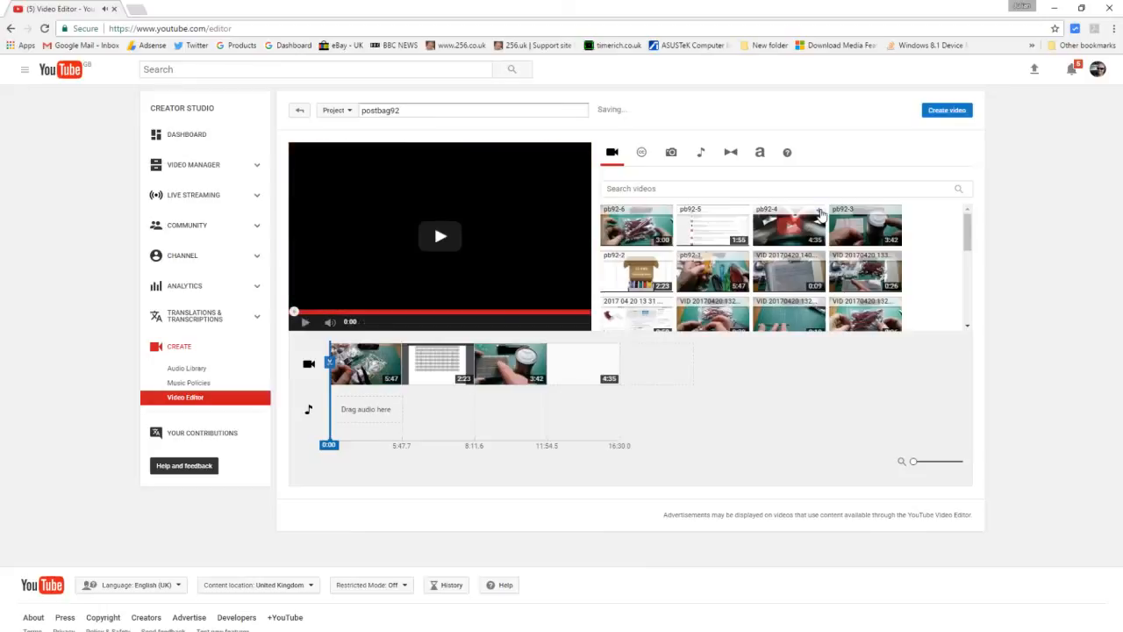
pyautogui.click(744, 213)
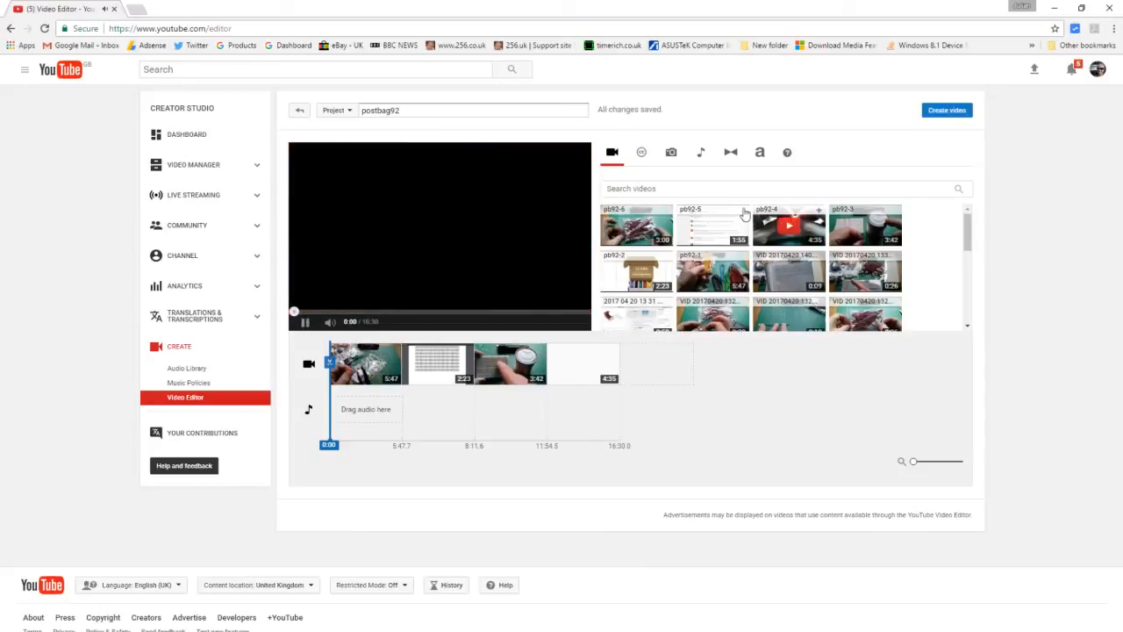
pyautogui.click(667, 212)
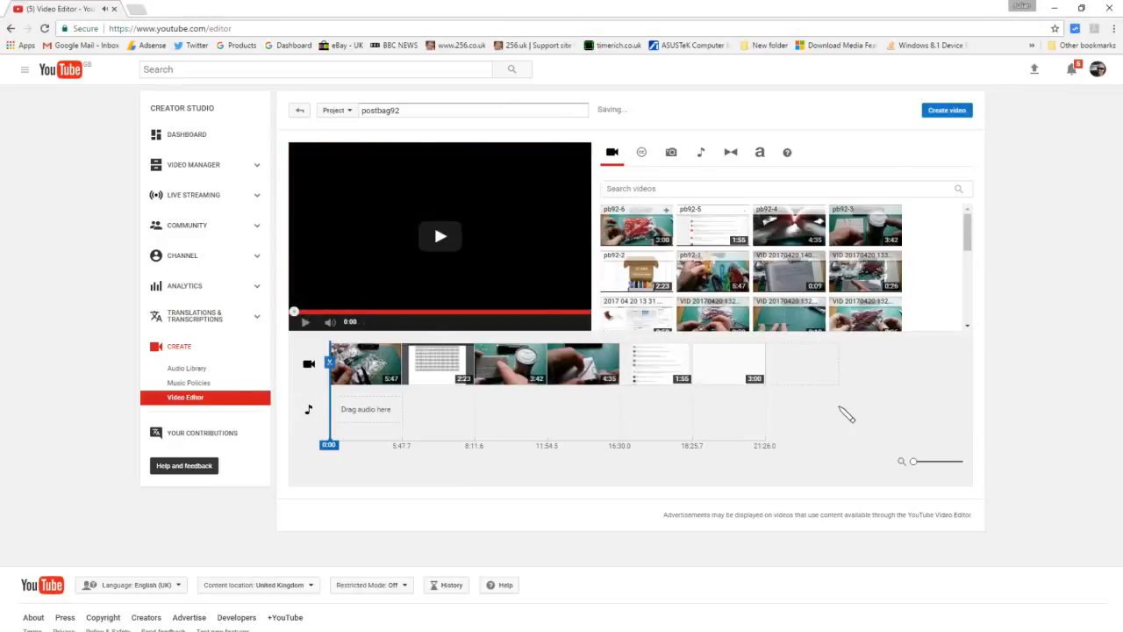
pyautogui.click(307, 324)
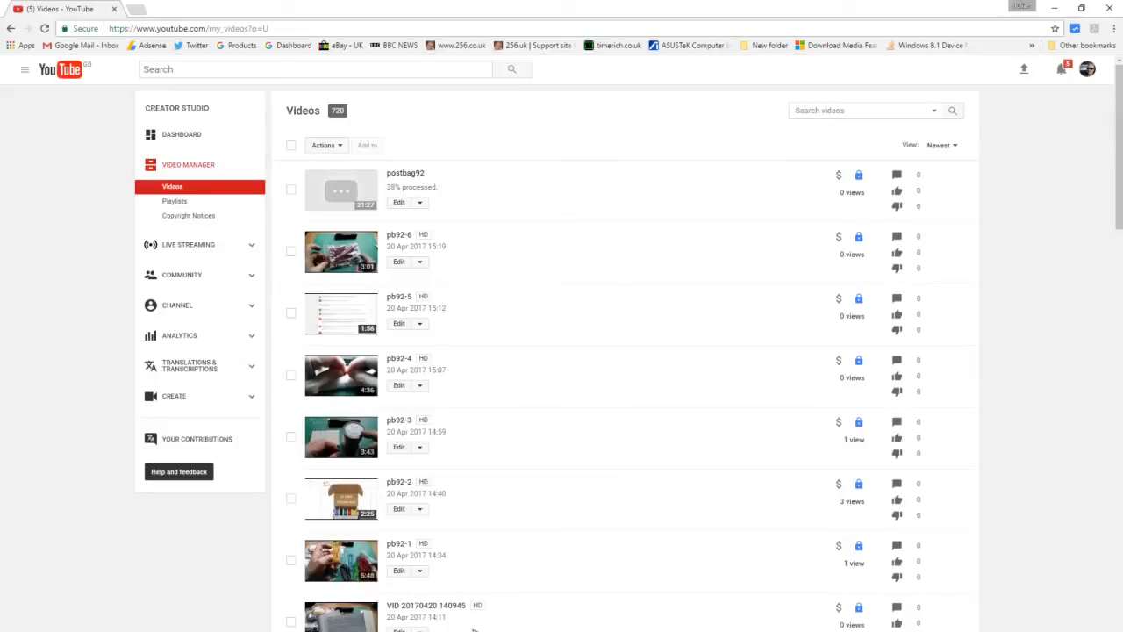
# Look through the uploaded videos, play the finished postbag92 video, pause it and check its available playback qualities.
pyautogui.scroll(-1, 508, 502)
pyautogui.scroll(-4, 508, 502)
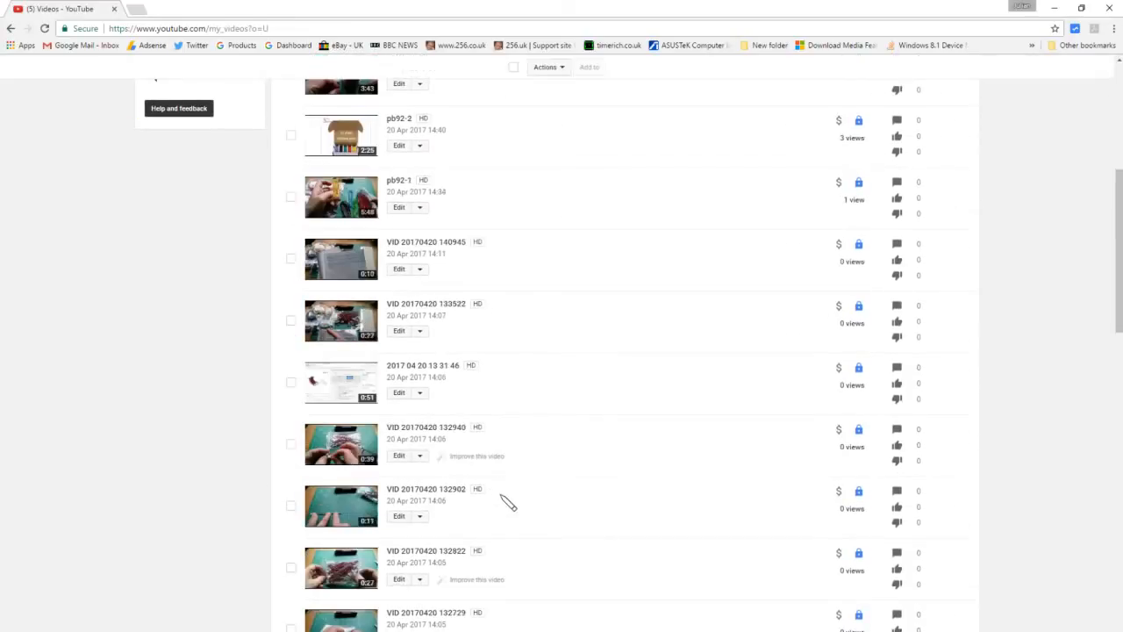
pyautogui.scroll(4, 508, 502)
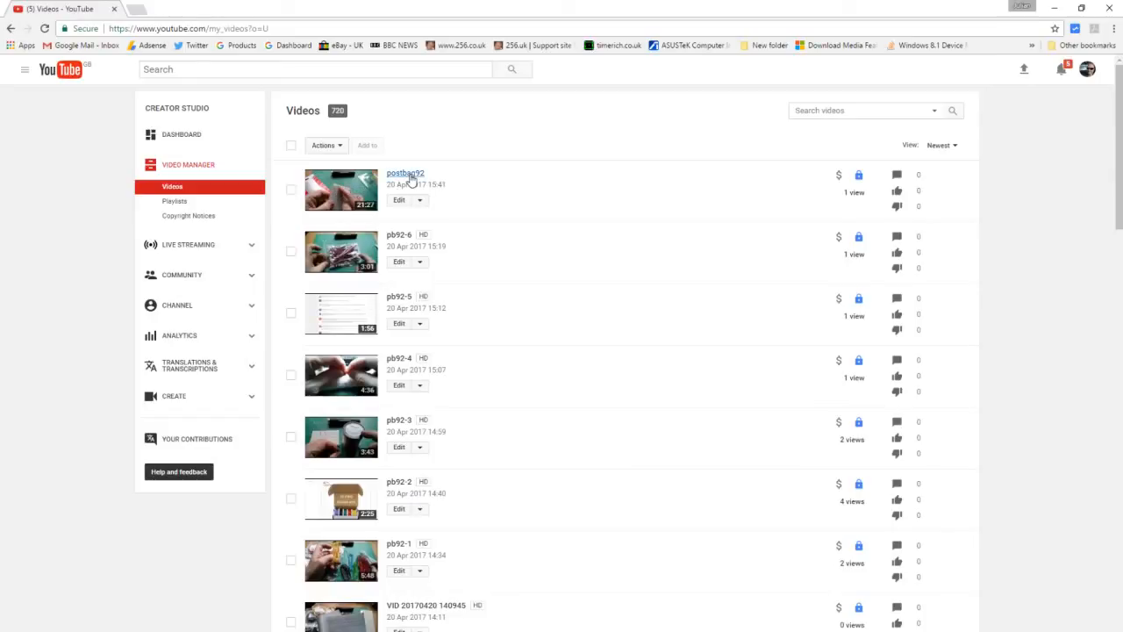
pyautogui.click(342, 186)
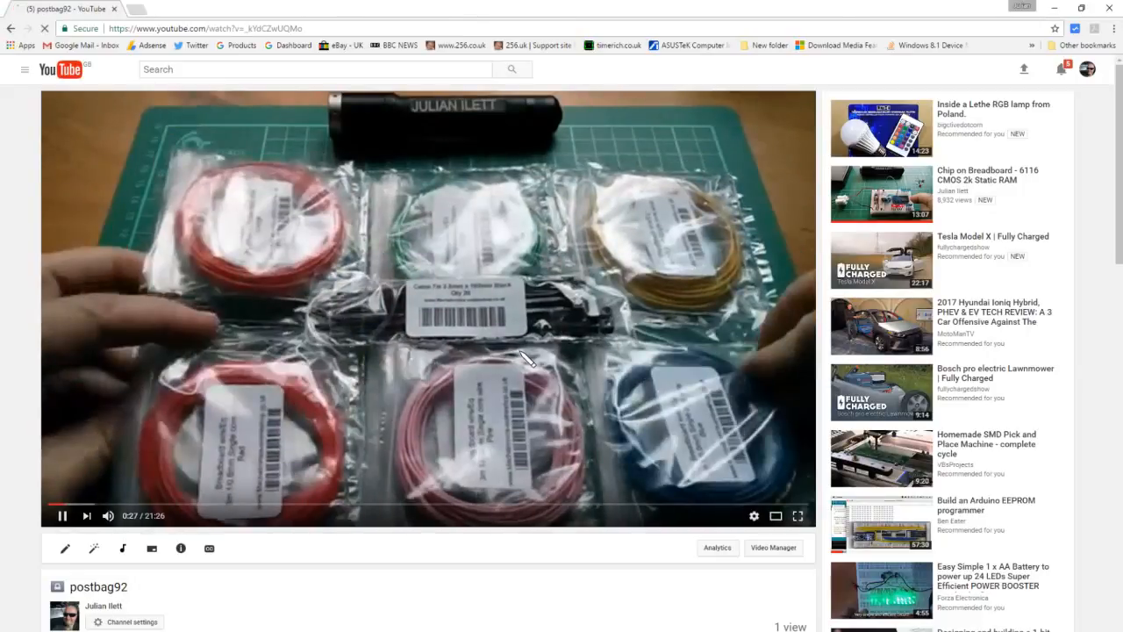
pyautogui.click(63, 518)
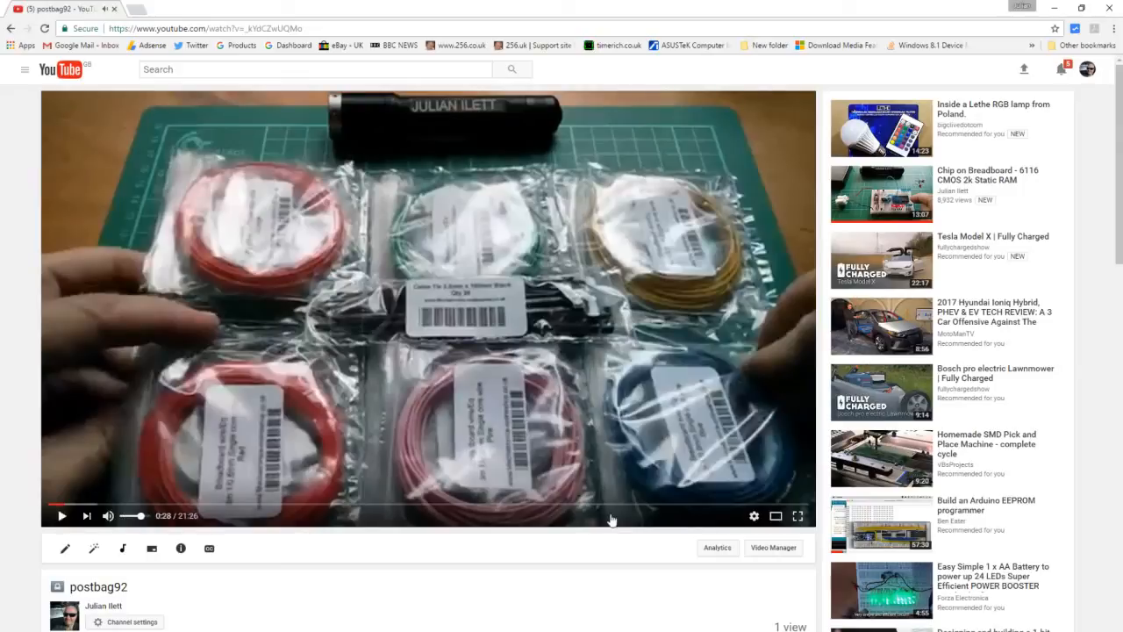
pyautogui.click(753, 517)
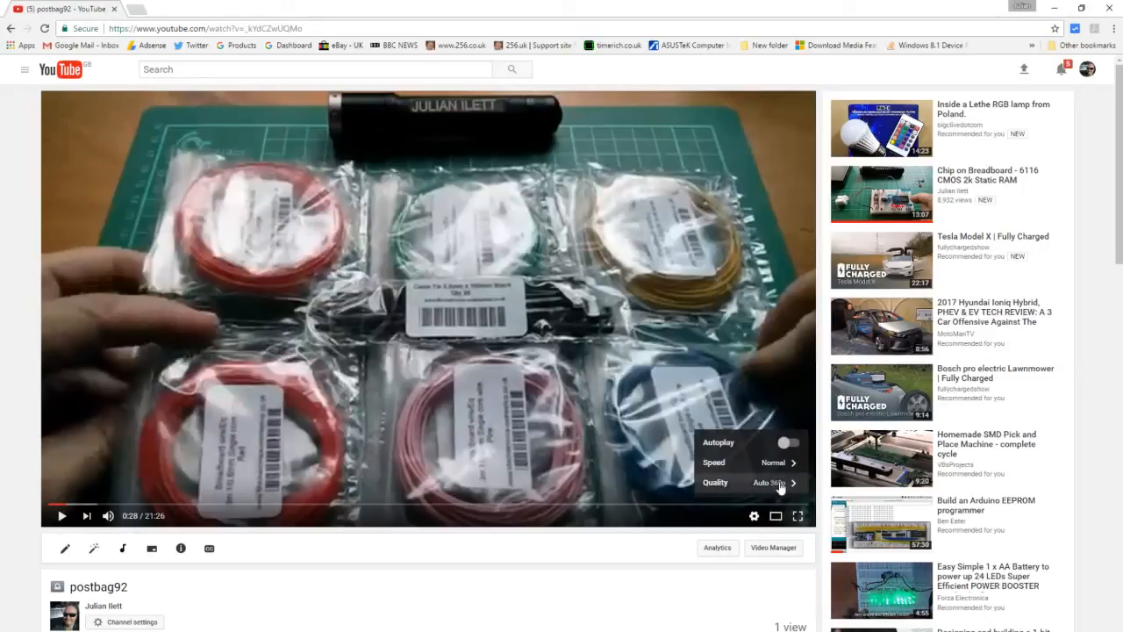
pyautogui.click(780, 485)
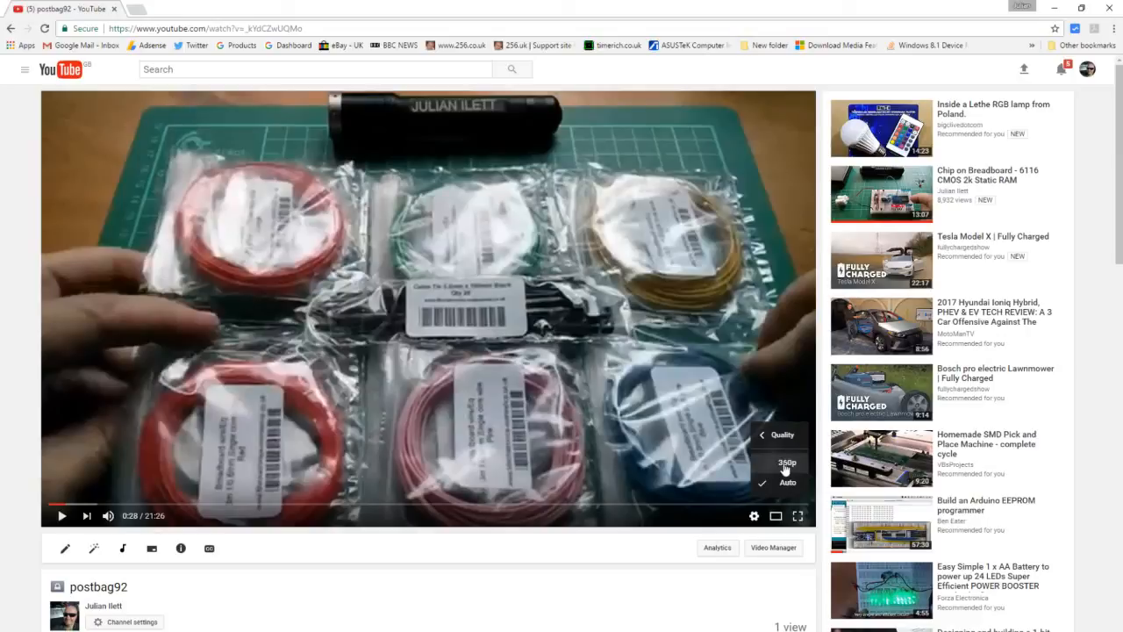
pyautogui.click(619, 564)
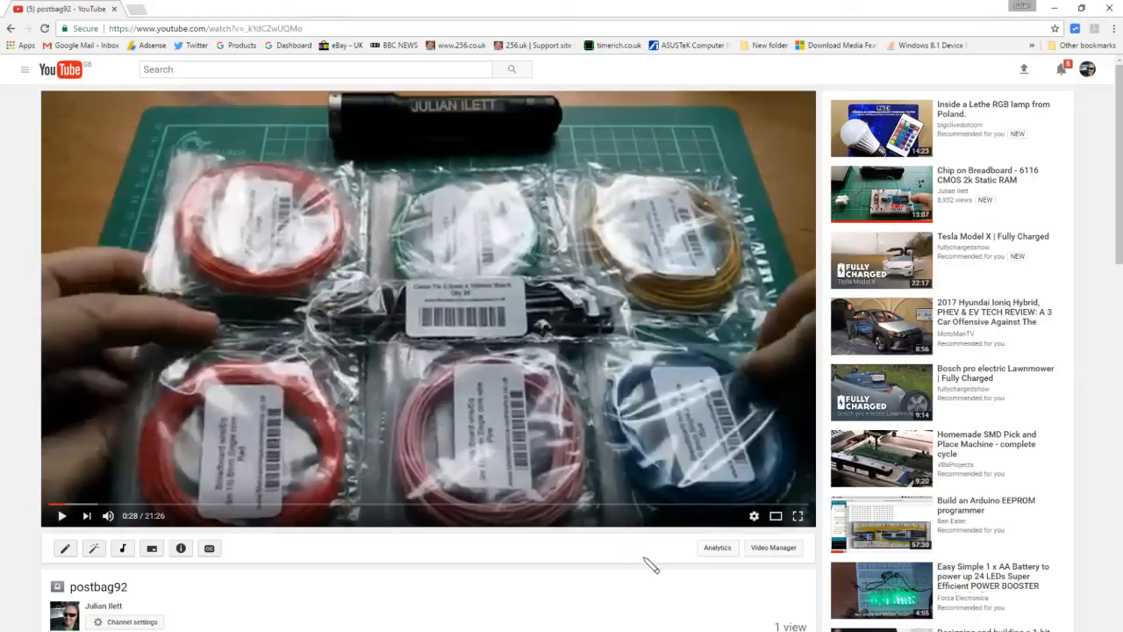
# Open the postbag92 video's info and settings for editing and set the first suggested frame, with the coloured wires, as its thumbnail.
pyautogui.click(776, 548)
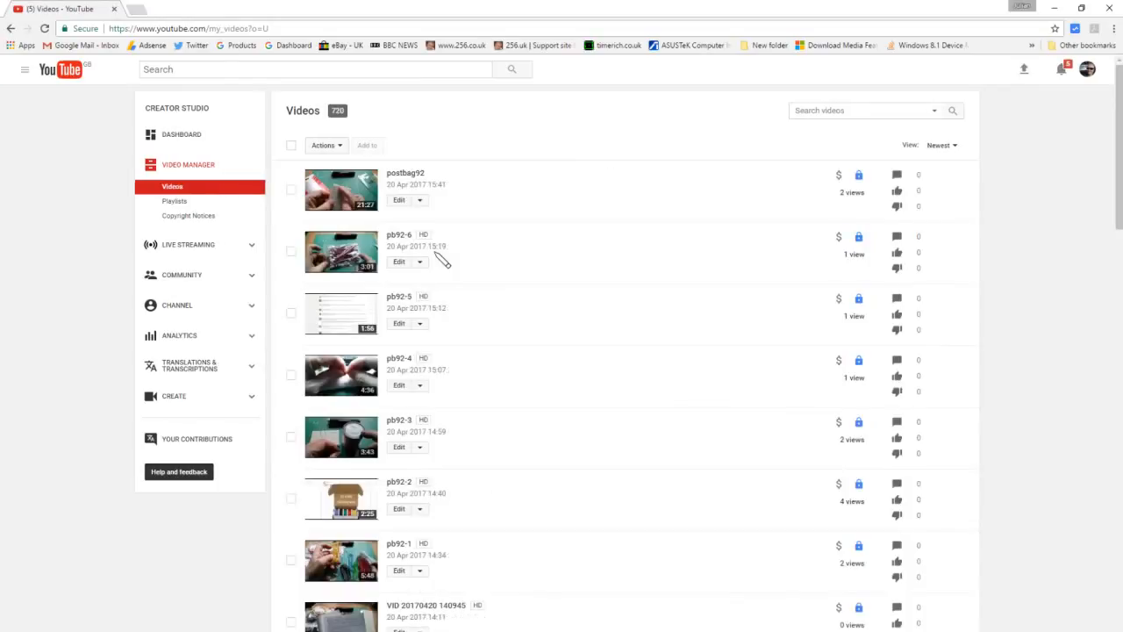
pyautogui.click(400, 200)
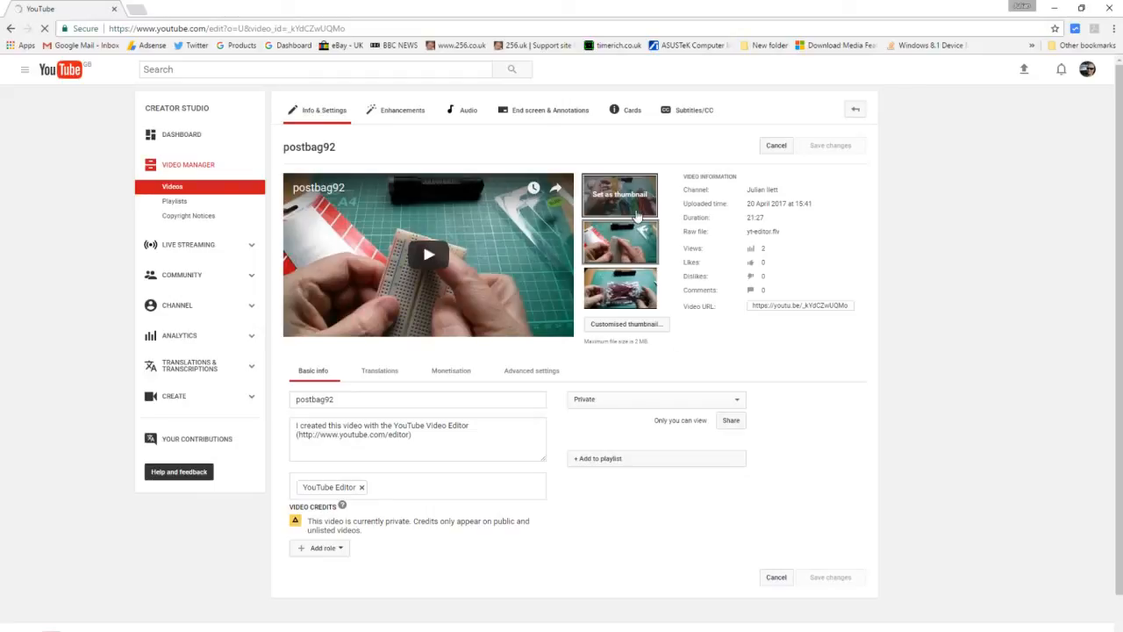
pyautogui.click(638, 215)
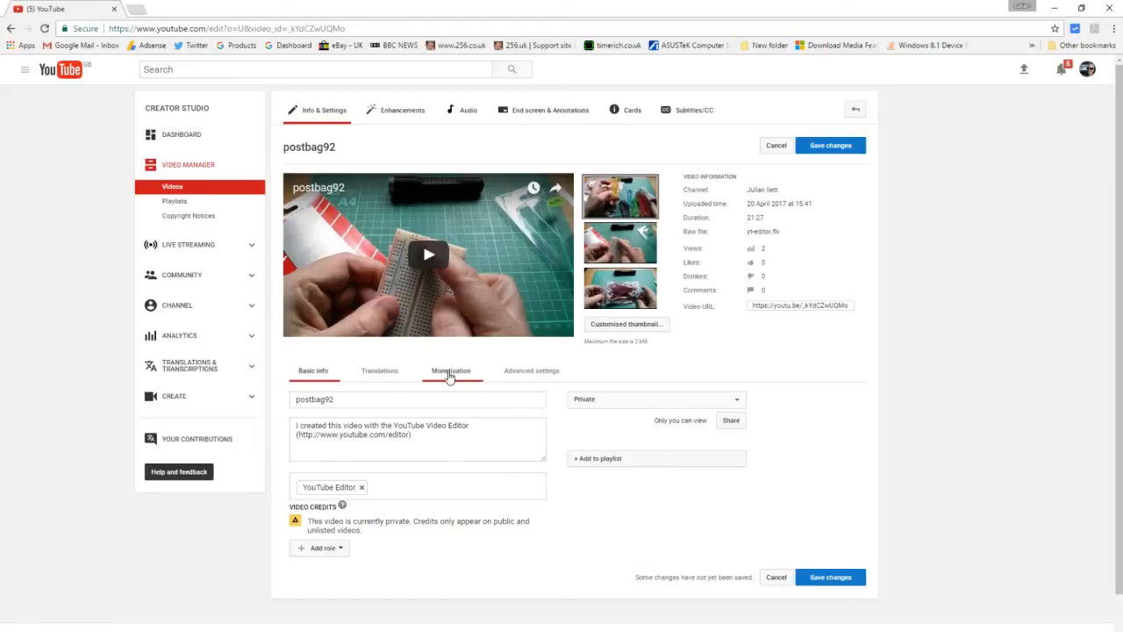
# Retitle the video "Julian's Postbag: #92 - Breadboards and Jumper Wires" and save the changes.
pyautogui.click(332, 400)
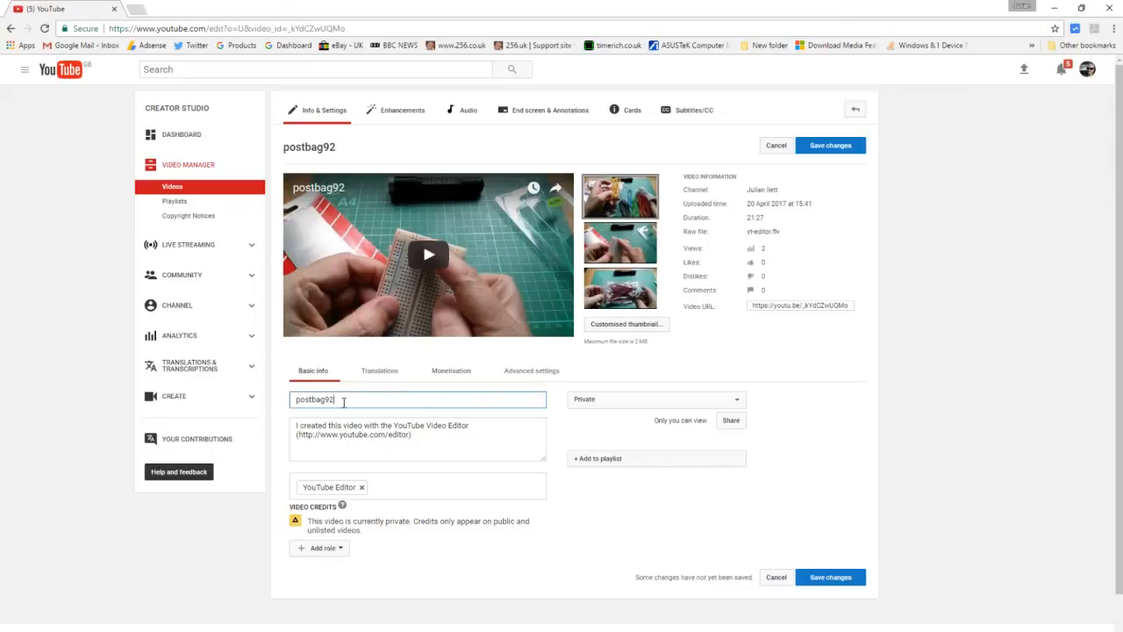
pyautogui.doubleClick(343, 401)
pyautogui.write("Julian's Postb")
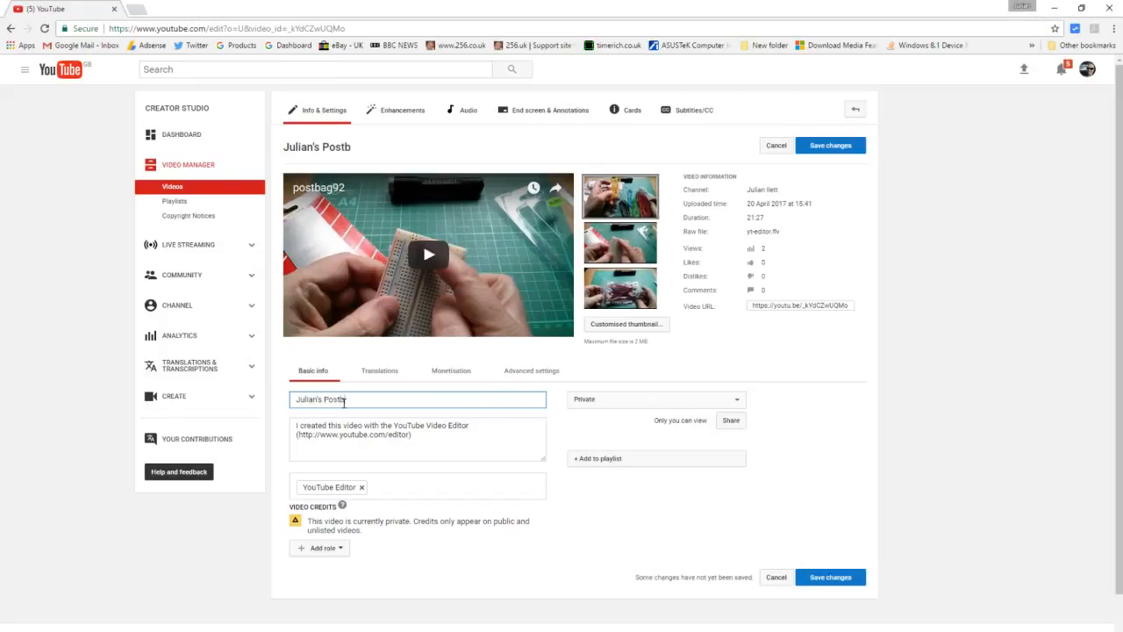
pyautogui.write('ag: #92 - Breadb')
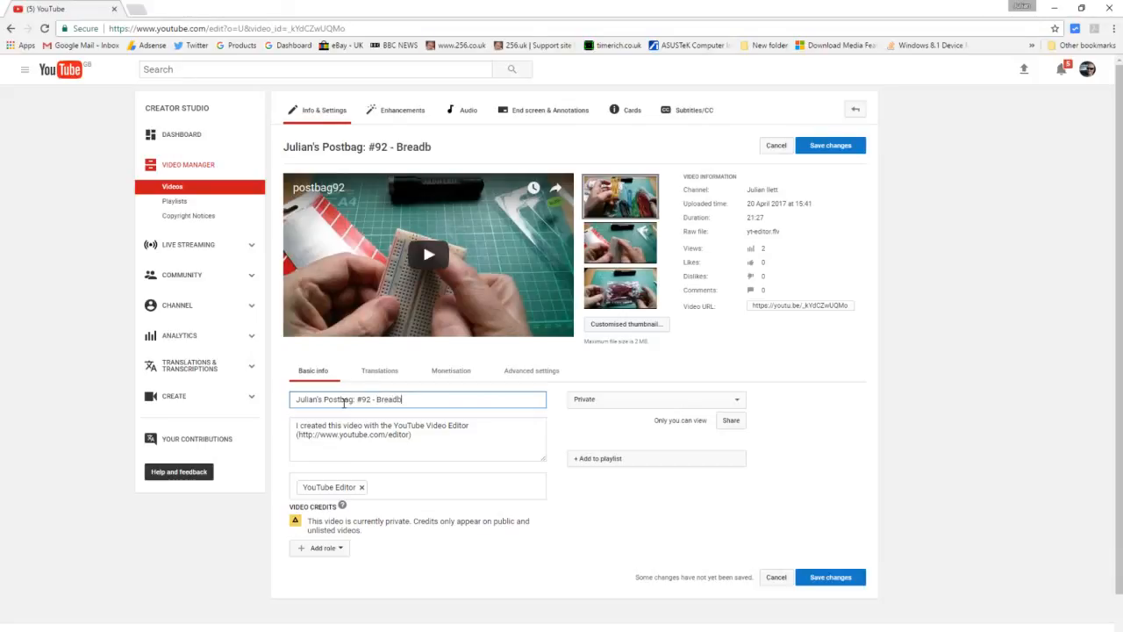
pyautogui.write('oards and Wi')
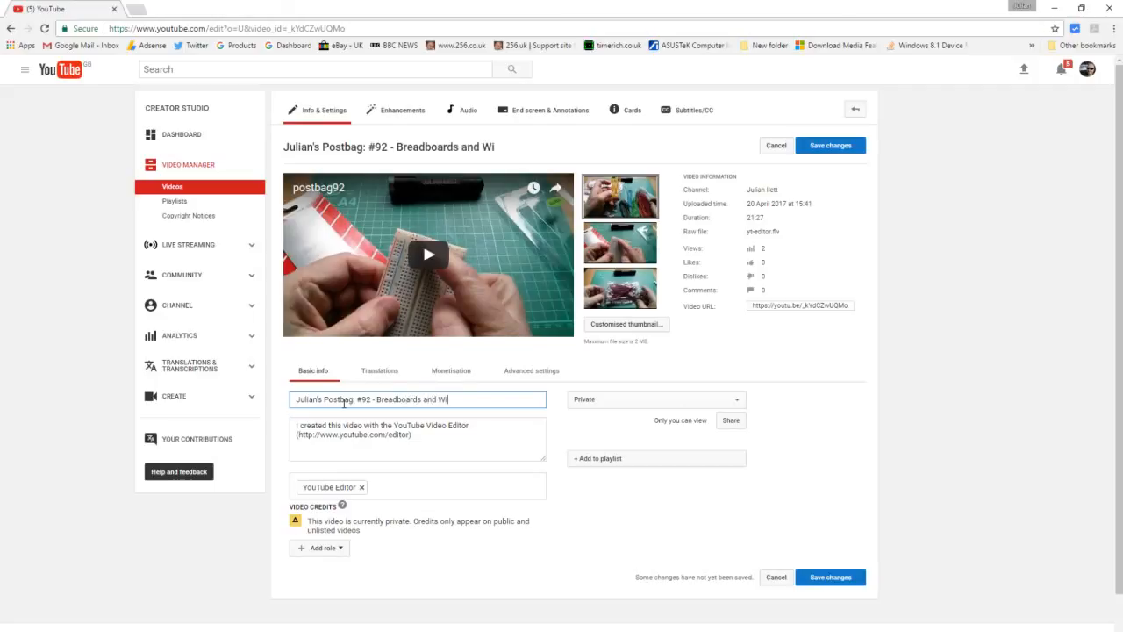
pyautogui.write('res')
pyautogui.press('BackSpace')
pyautogui.press('BackSpace')
pyautogui.press('BackSpace')
pyautogui.press('BackSpace')
pyautogui.press('BackSpace')
pyautogui.write('Jumper Wires')
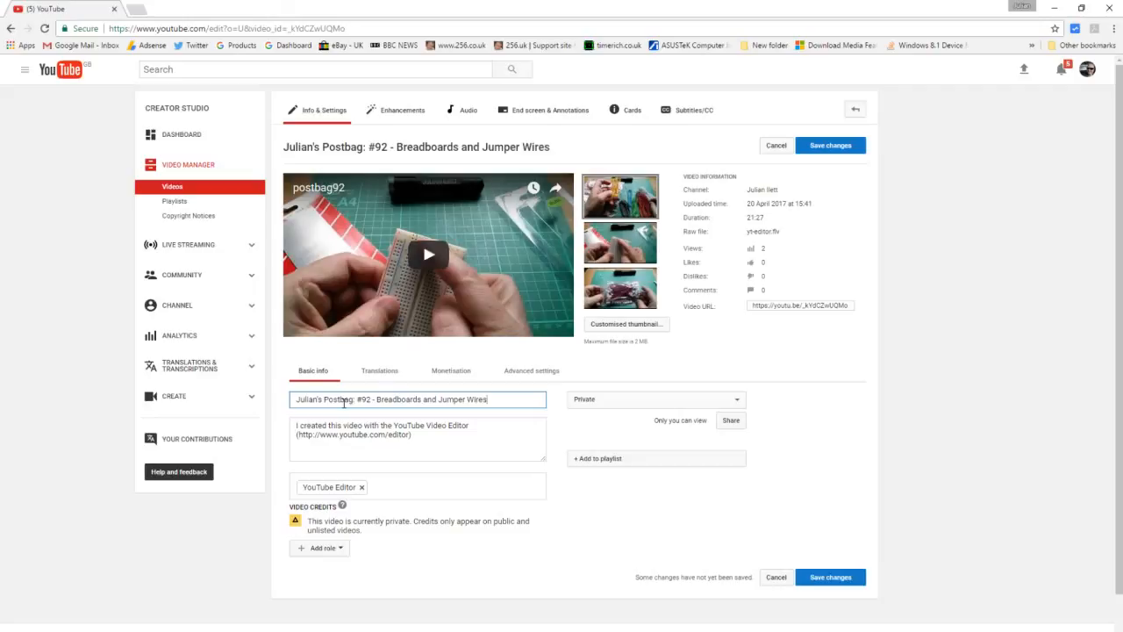
pyautogui.click(831, 146)
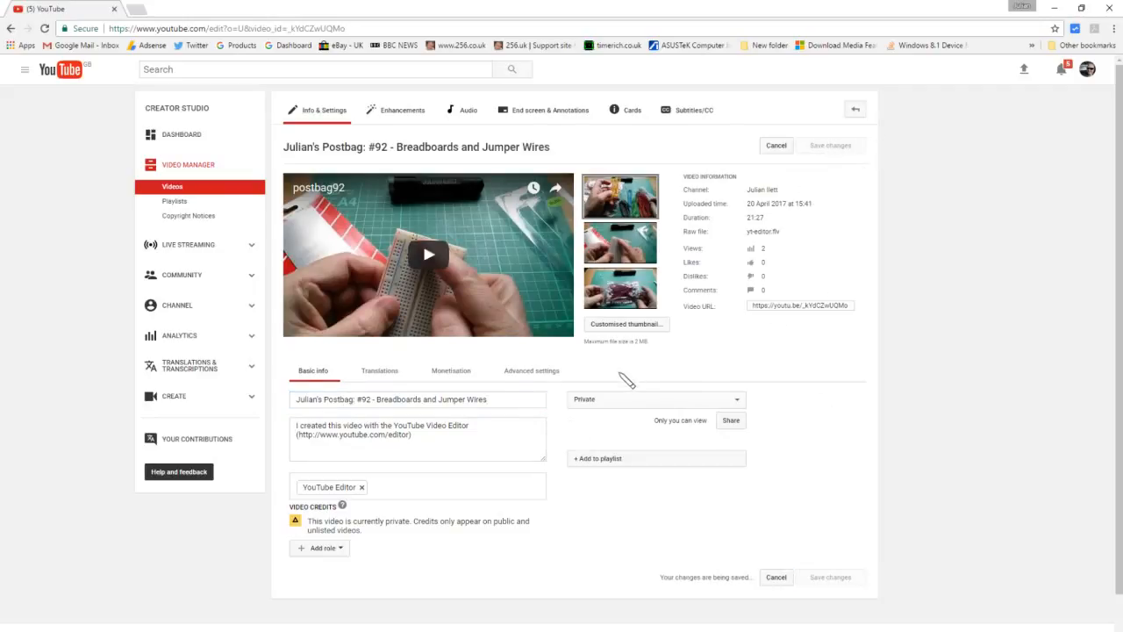
# Stay on the page until the changes are saved, then open the video's end screen editor and import the end screen from Postbag #91.
pyautogui.click(531, 112)
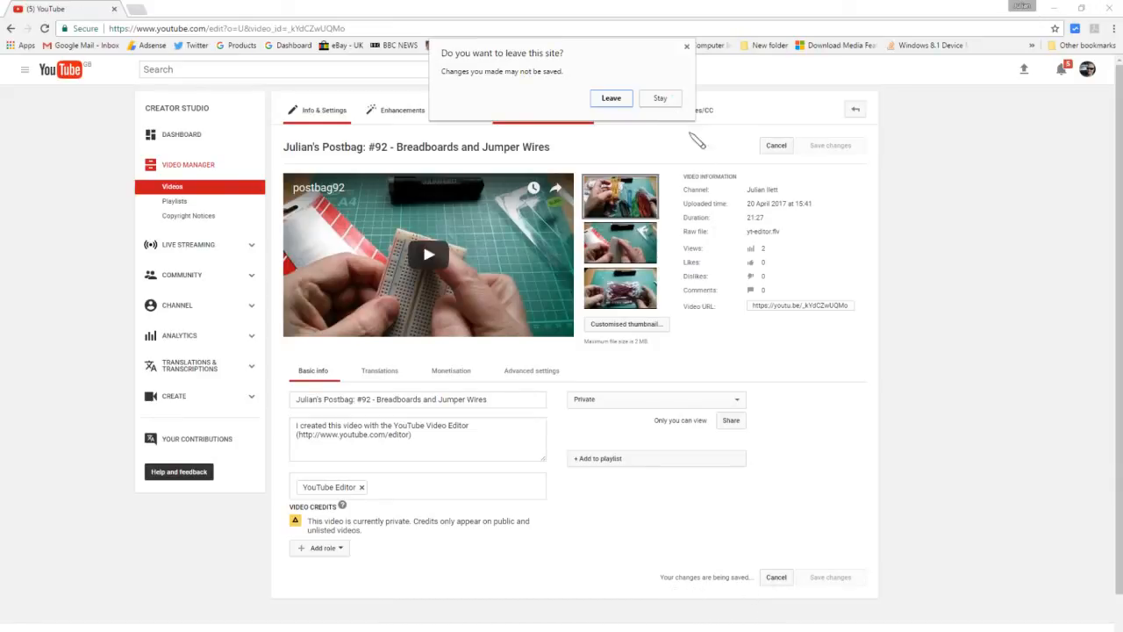
pyautogui.click(661, 100)
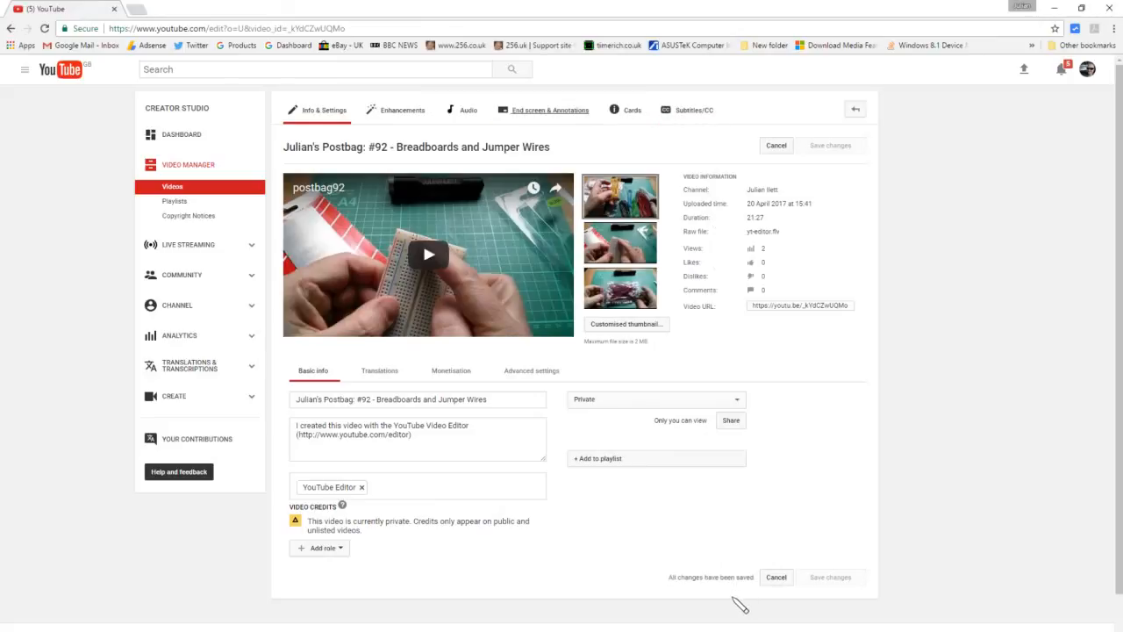
pyautogui.click(551, 112)
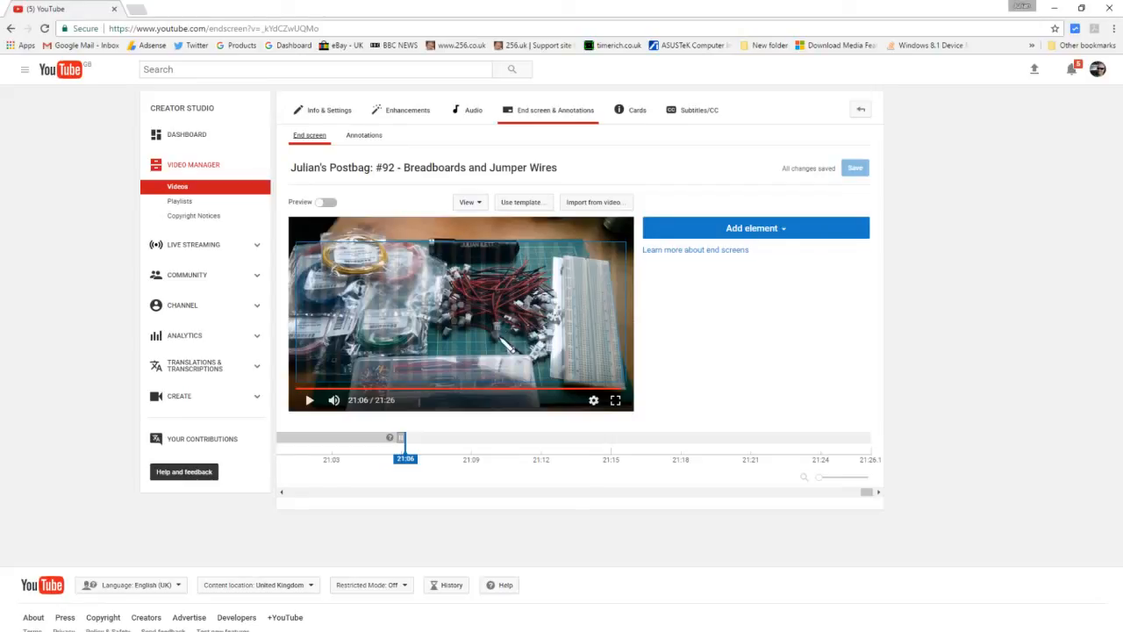
pyautogui.click(593, 204)
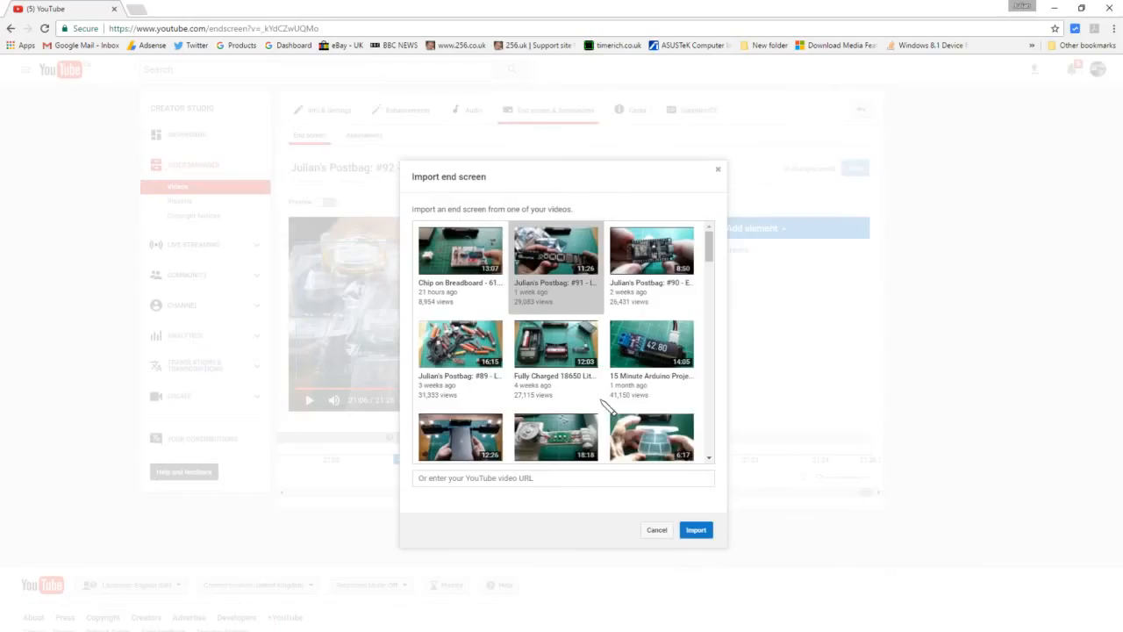
pyautogui.click(697, 535)
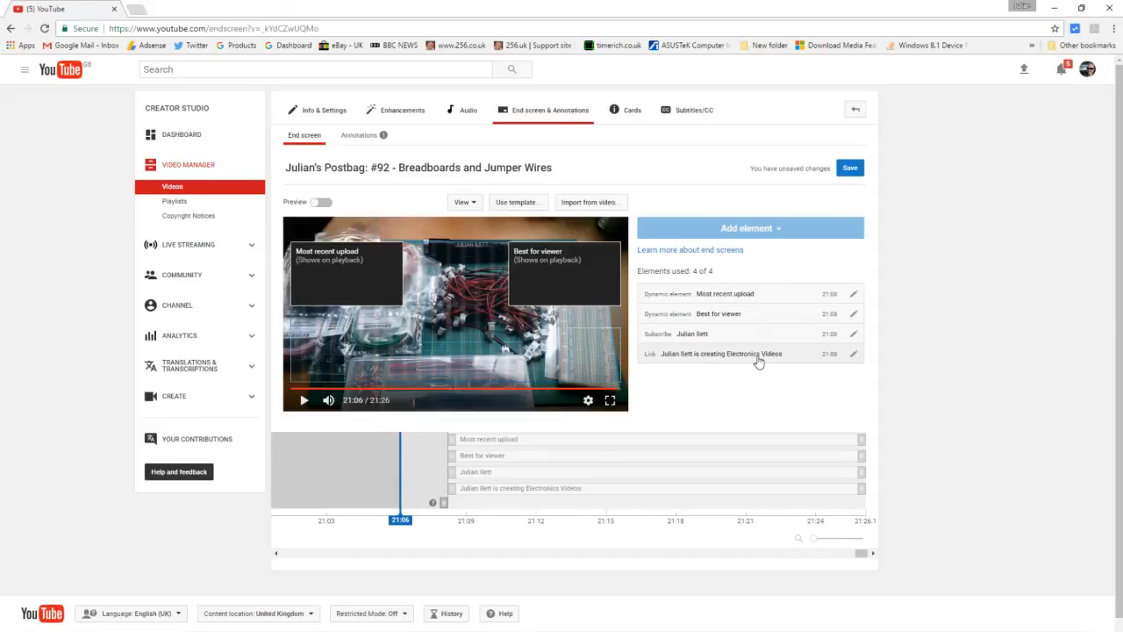
# Preview the imported end screen and move the start of all four elements to 21:06 on the timeline.
pyautogui.click(318, 203)
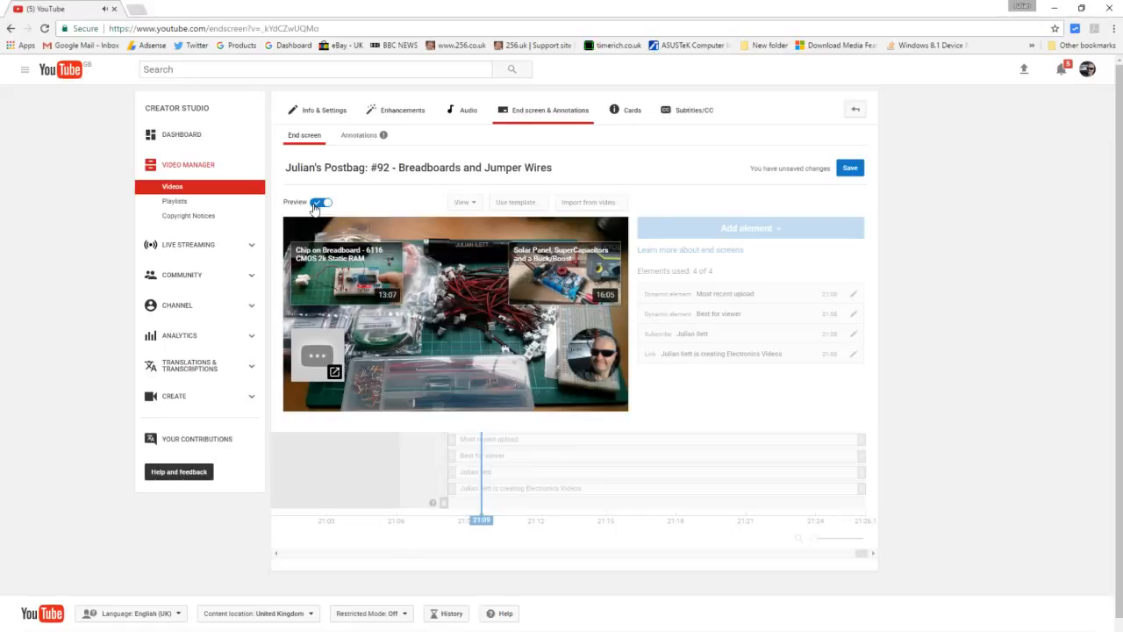
pyautogui.click(316, 205)
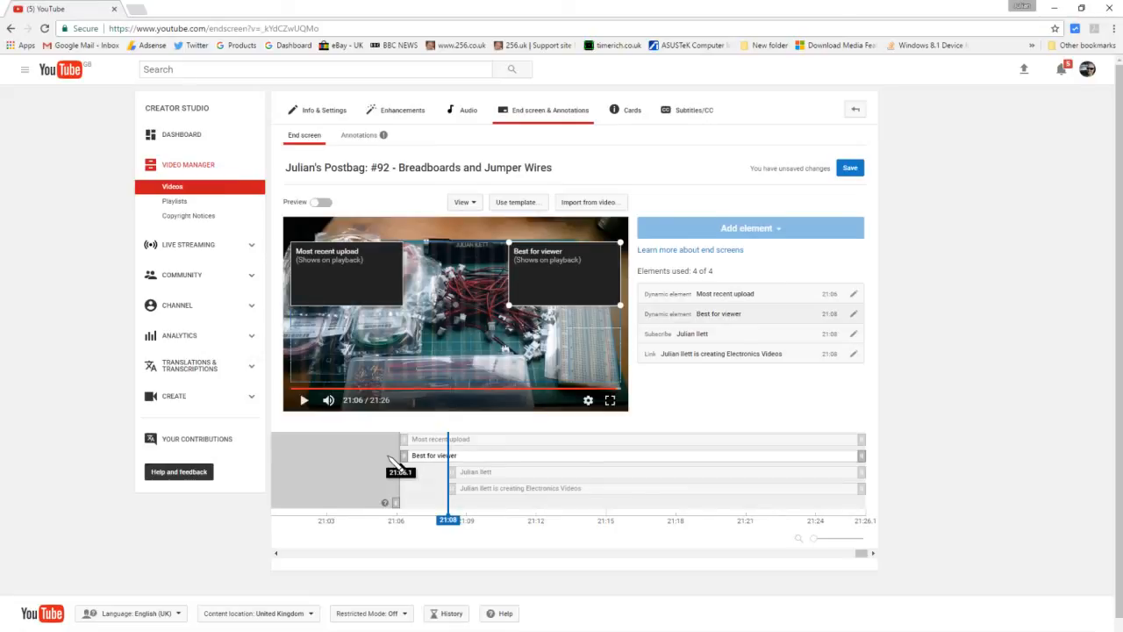
pyautogui.click(412, 488)
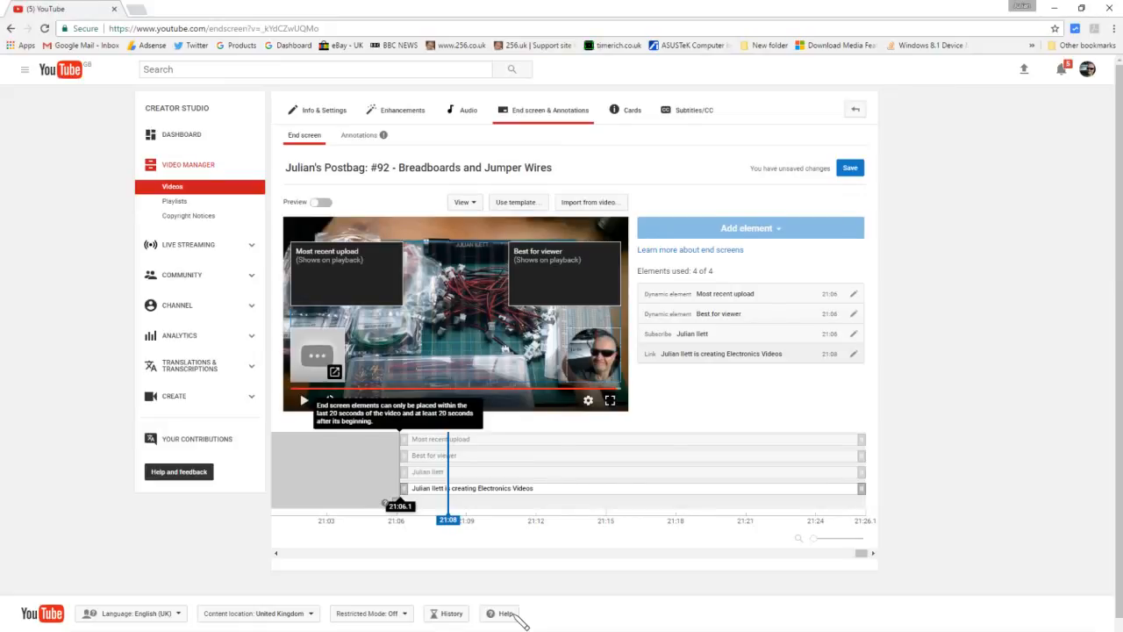
# Preview the retimed end screen through to the end of the video, leave the preview and save the end screen.
pyautogui.click(321, 202)
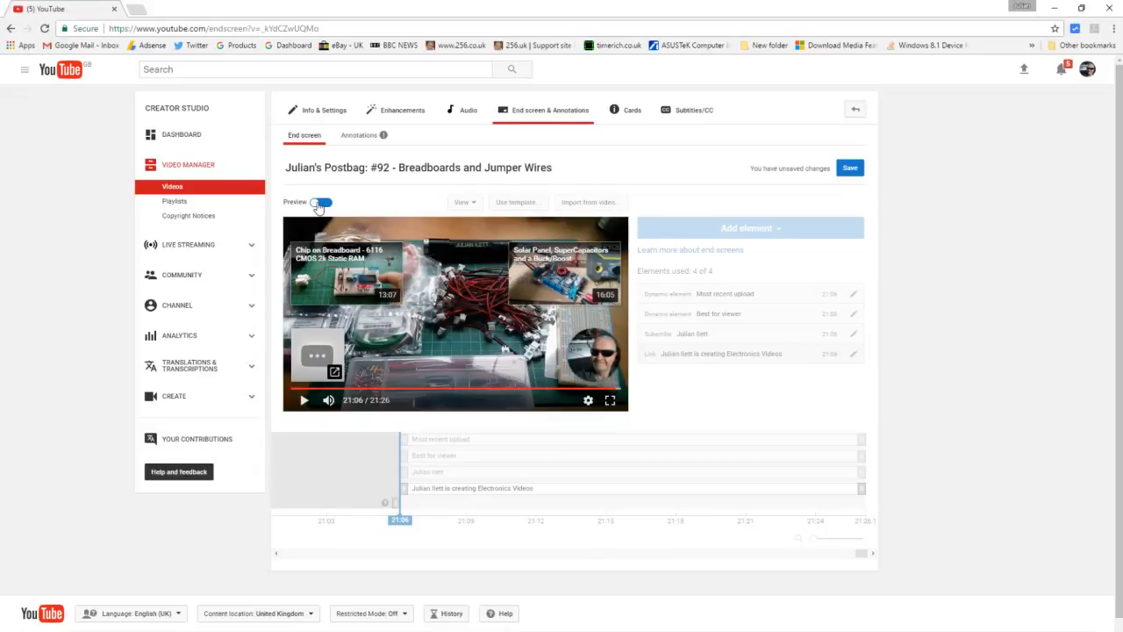
pyautogui.press('space')
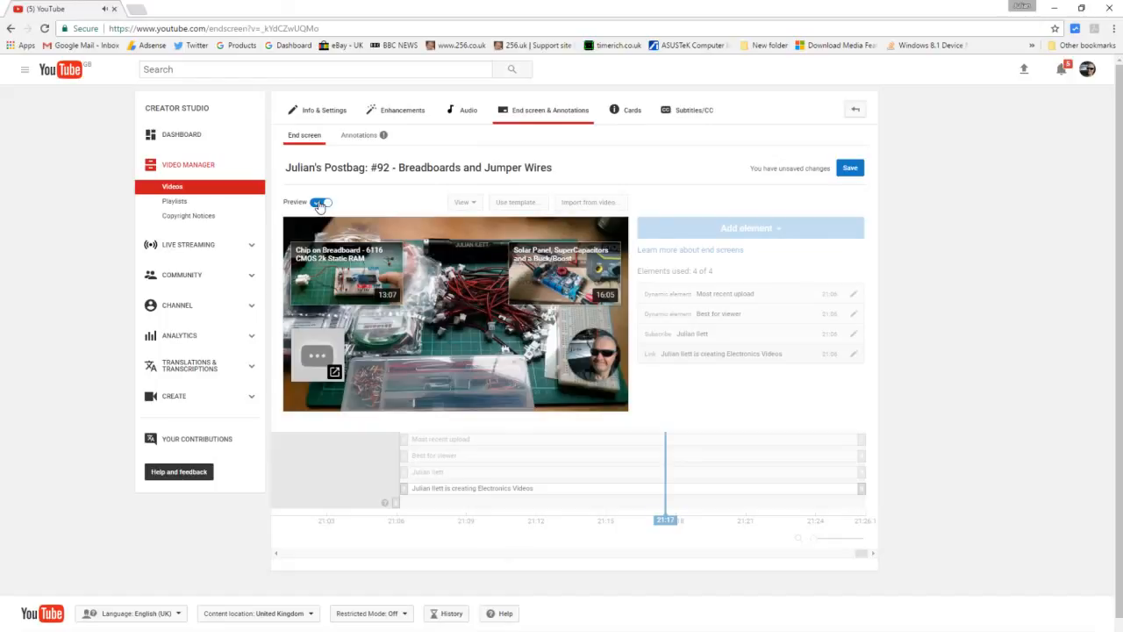
pyautogui.click(321, 203)
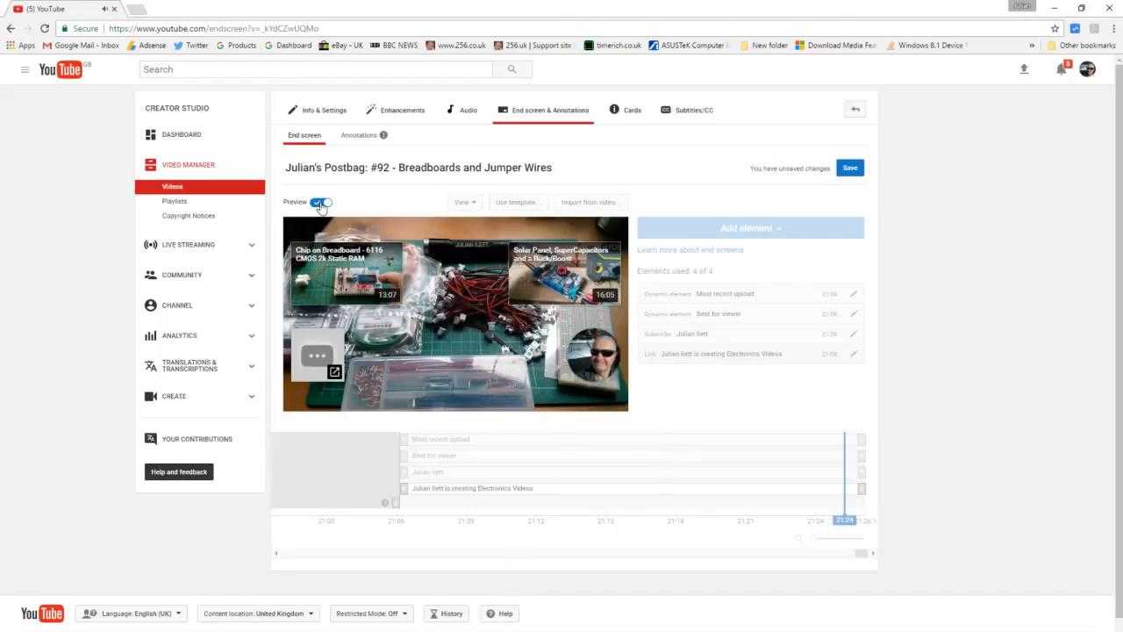
pyautogui.click(321, 203)
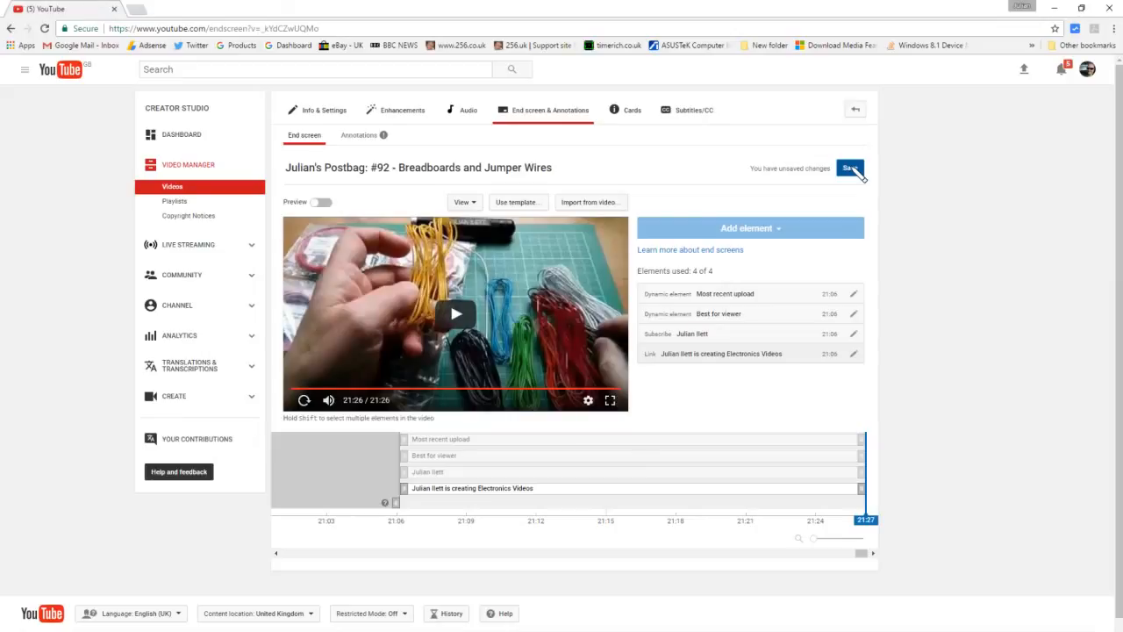
pyautogui.click(850, 168)
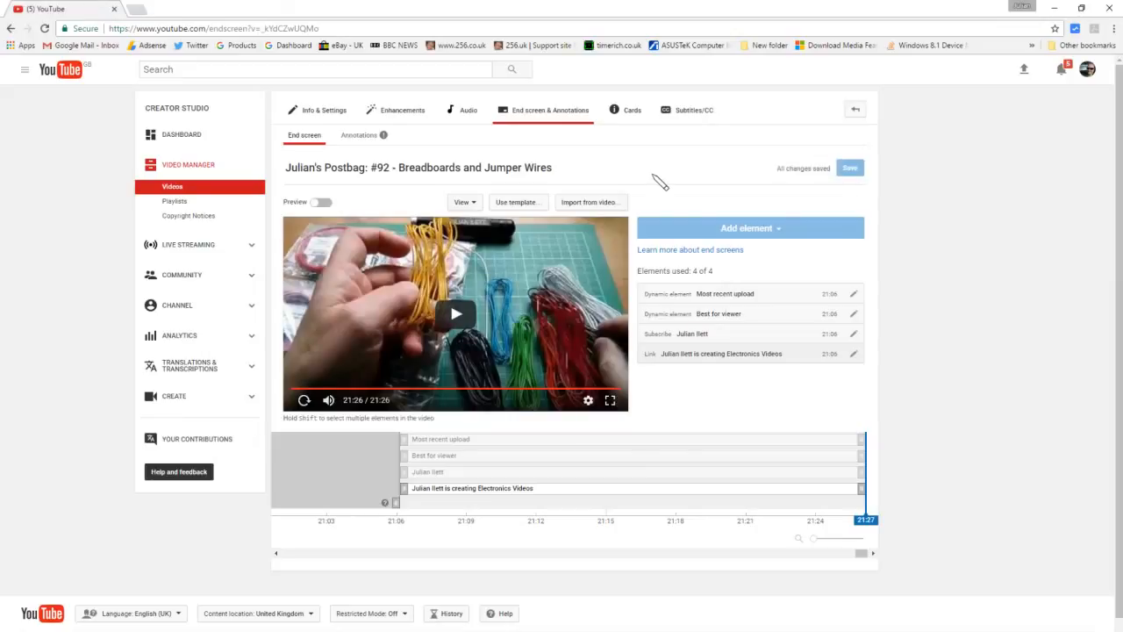